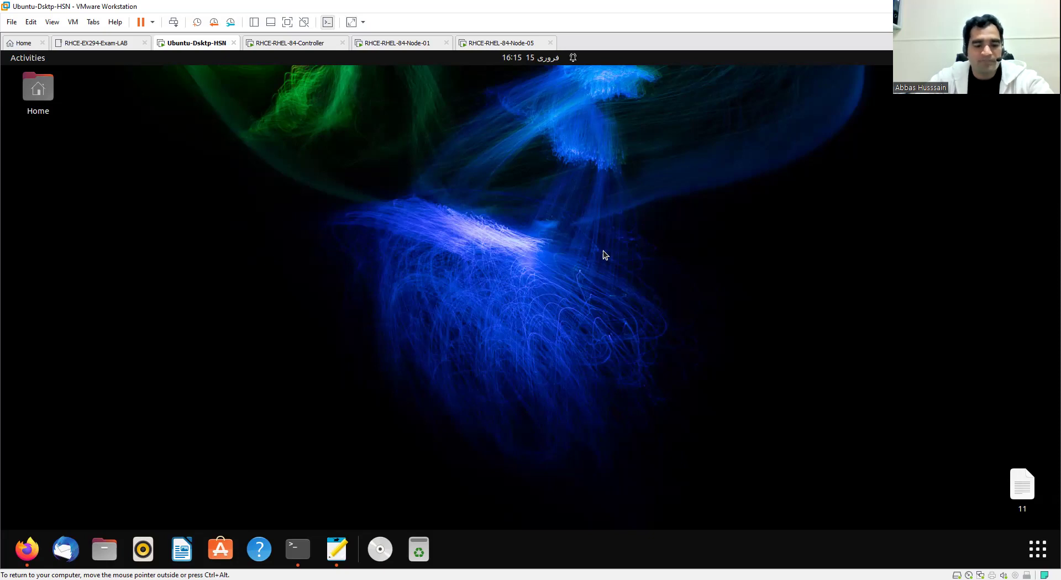
Switch to the exam scheduling notes in Mousepad and maximize their window
left_click(337, 549)
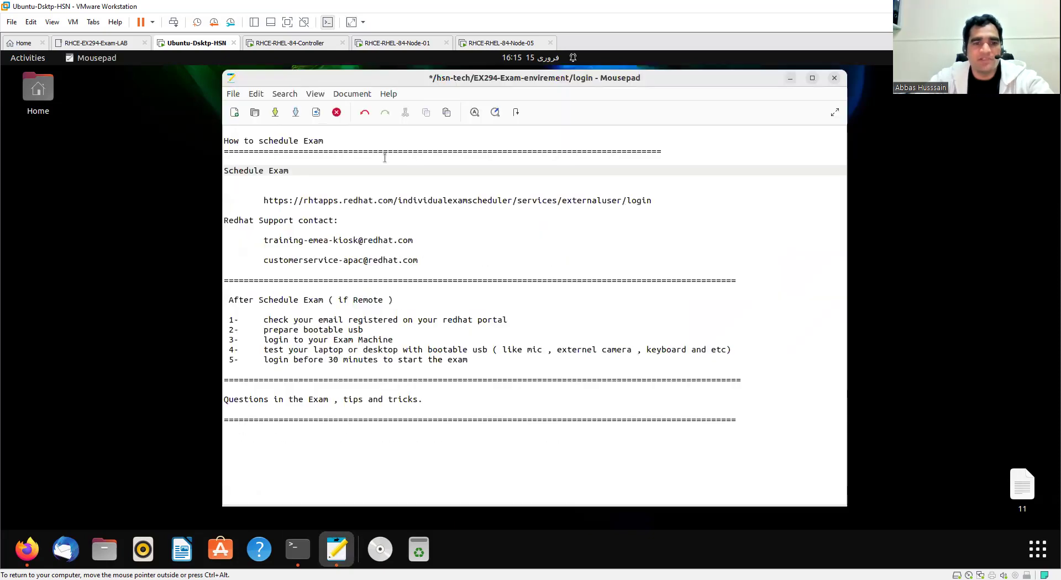
double_click(436, 78)
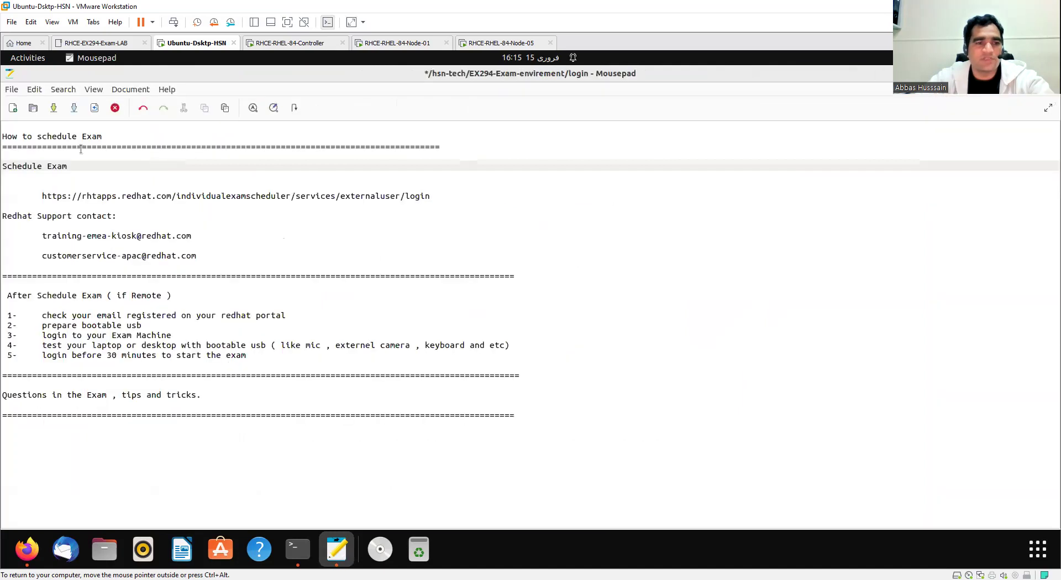
left_click_drag(5, 138, 82, 137)
left_click(200, 148)
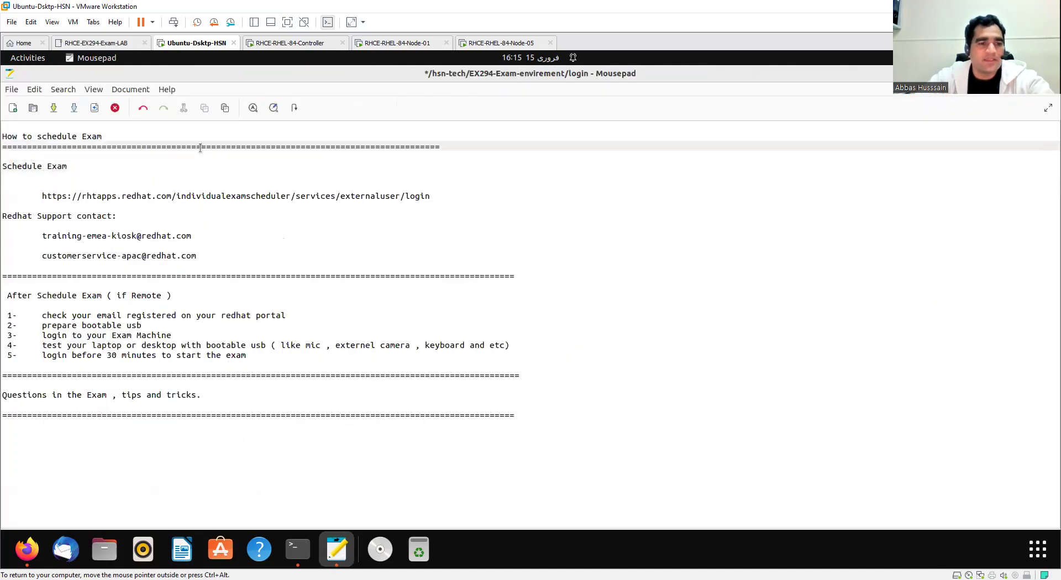
left_click(449, 173)
left_click(499, 200)
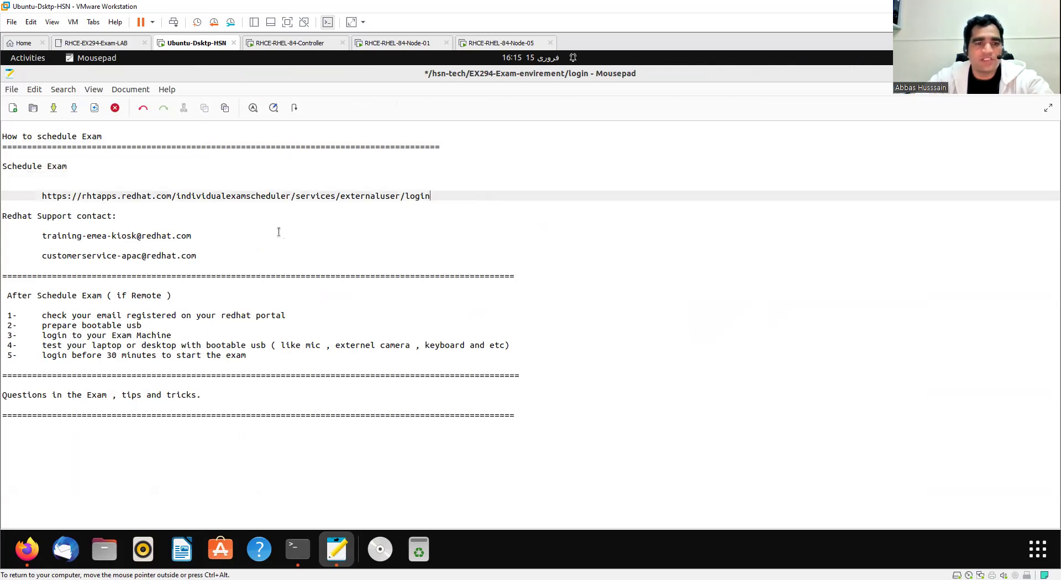
Copy the exam scheduler login URL from the notes and open it in Firefox
left_click_drag(42, 196, 430, 198)
right_click(430, 197)
left_click(441, 247)
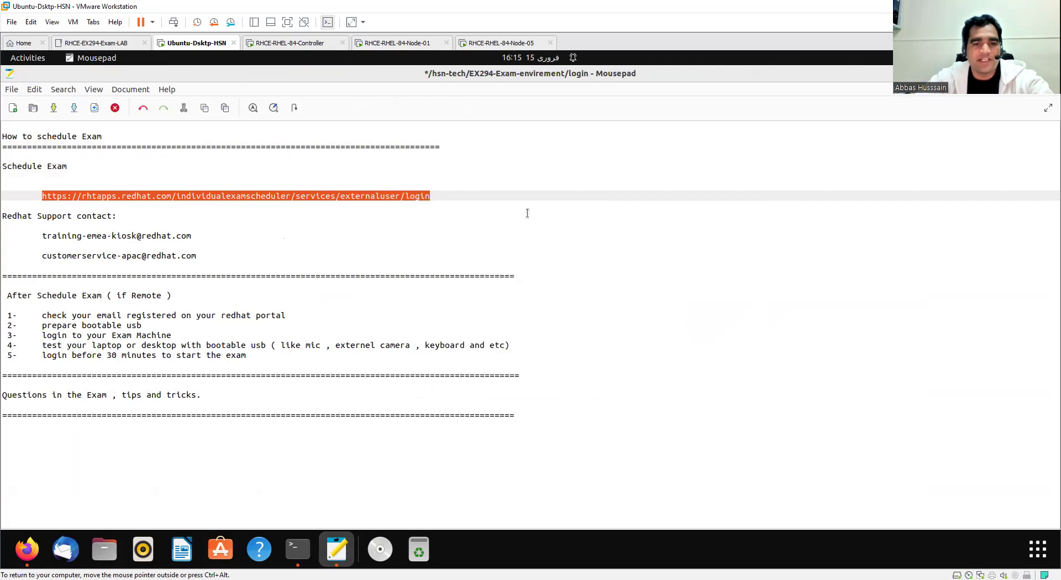
left_click(534, 205)
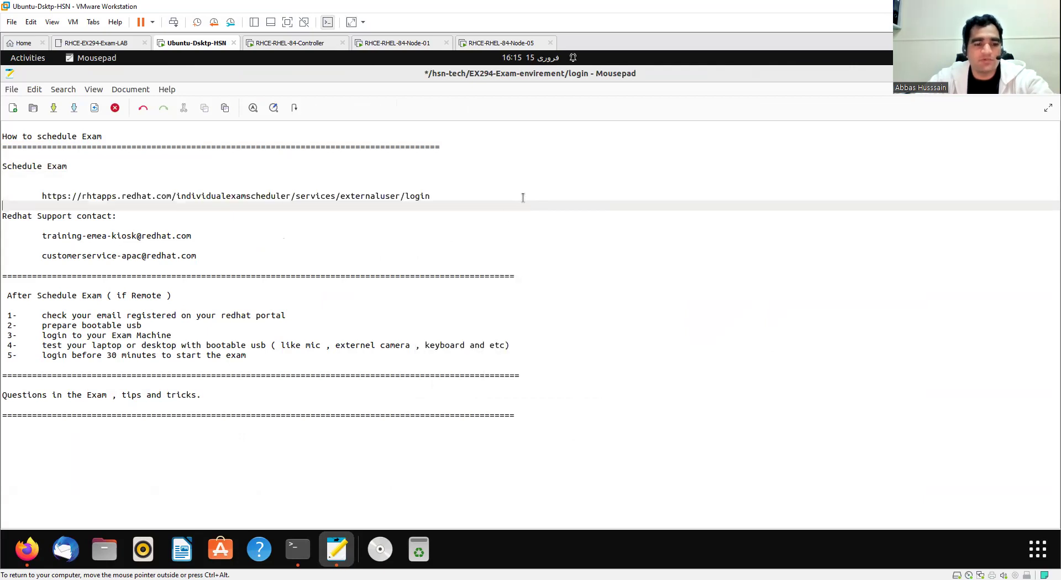
left_click(26, 549)
right_click(279, 117)
left_click(318, 199)
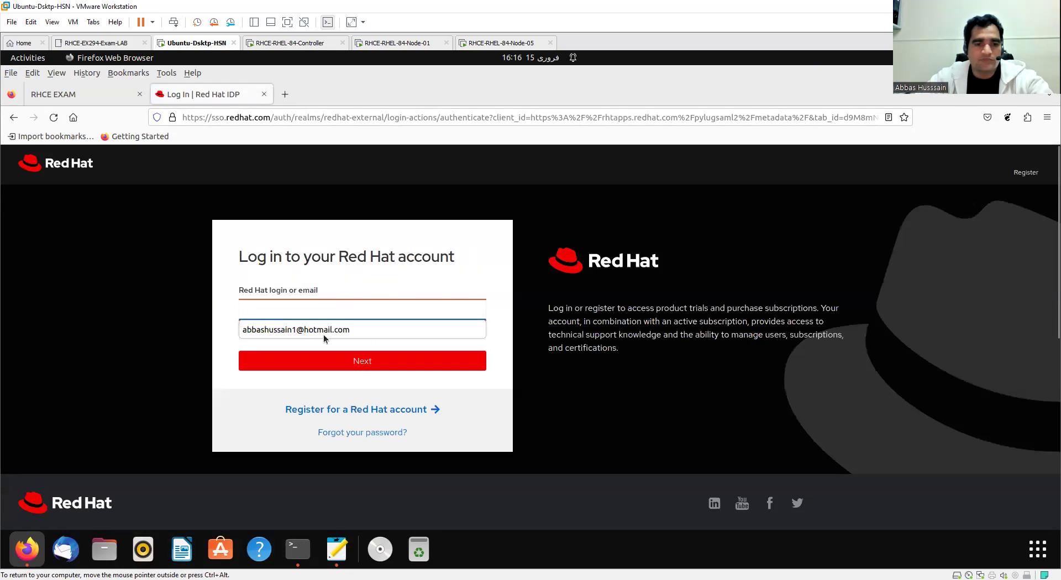
Log in to the Red Hat account with the suggested e-mail and the account password, declining to save the login
left_click(326, 330)
left_click(388, 357)
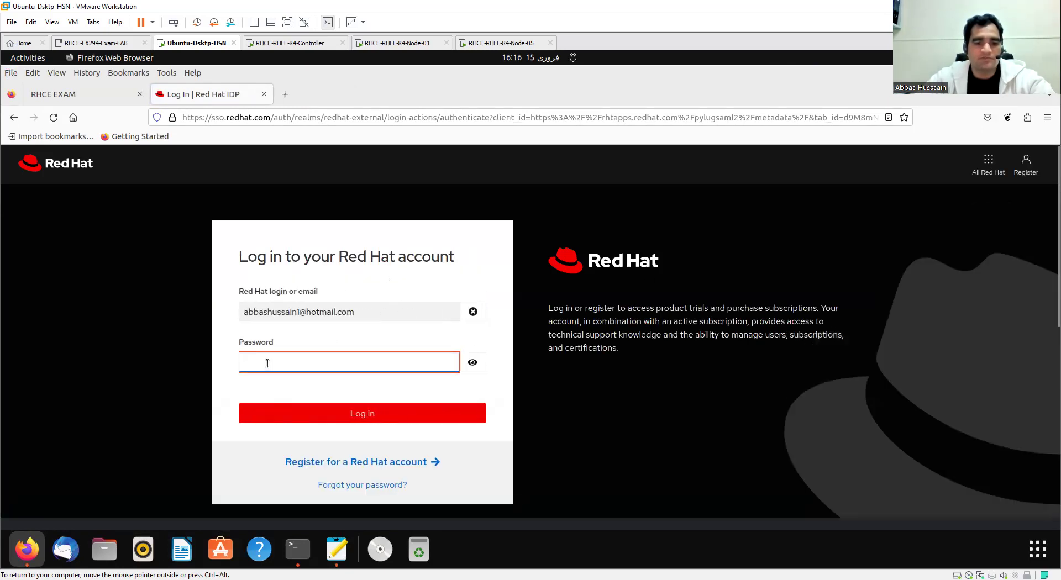
type("••••••••••••••")
key("Return")
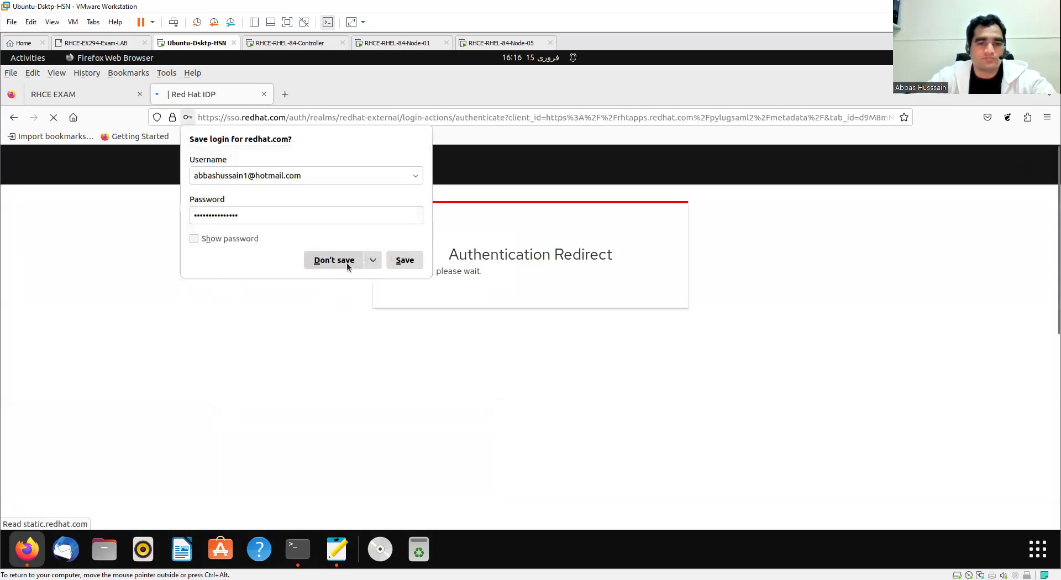
left_click(347, 263)
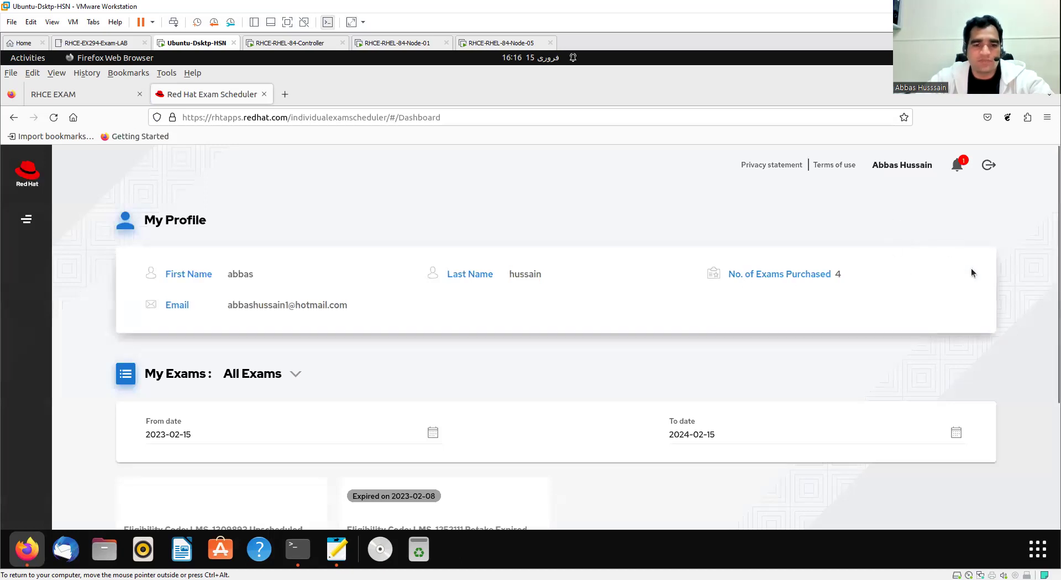
Open the EX200V8K Red Hat Certified System Administrator v8 exam and view its country ID upload chooser without selecting a file
scroll(970, 268, "down", 3)
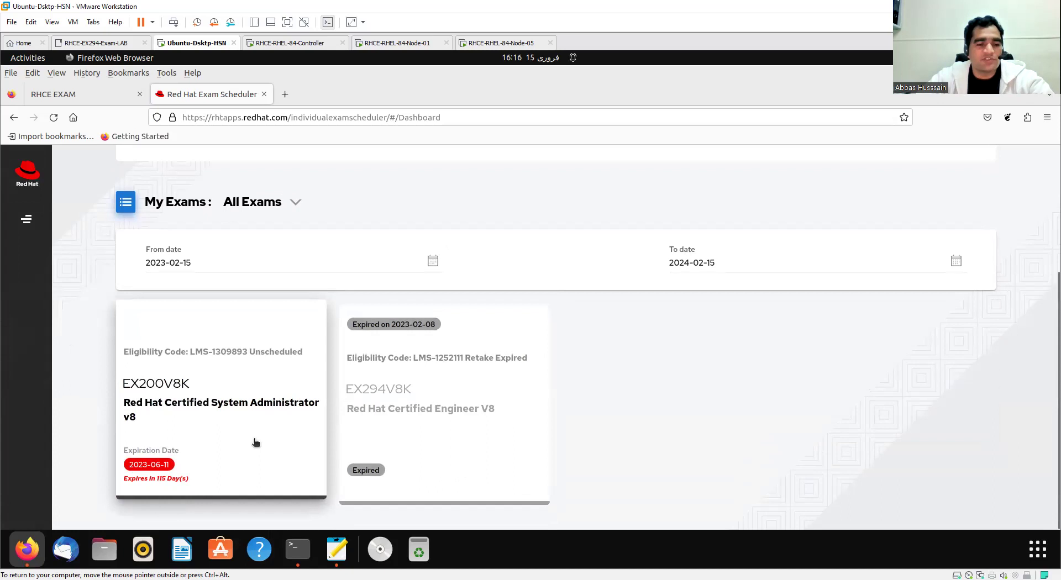
left_click(164, 388)
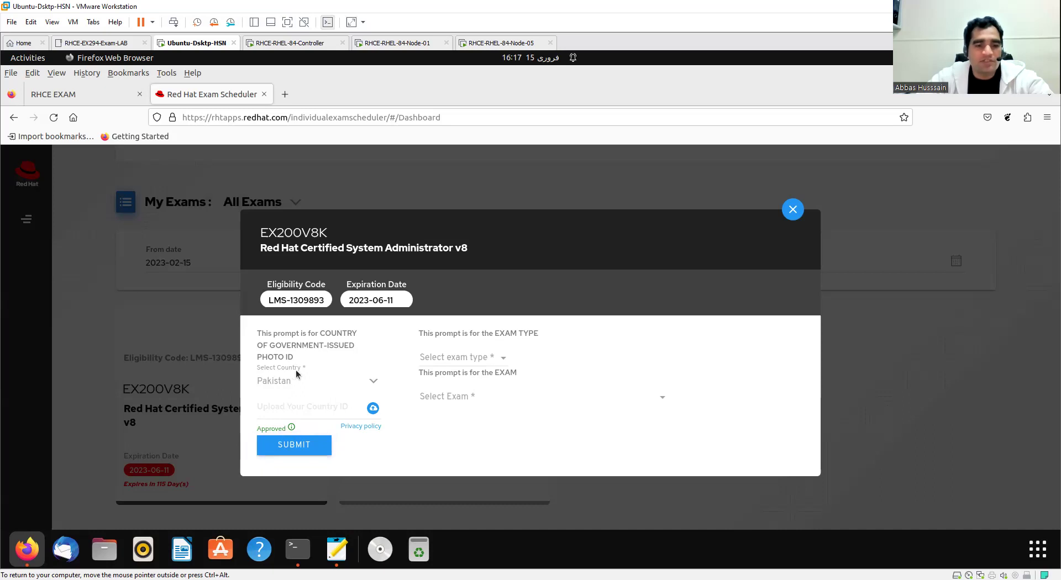
left_click(318, 418)
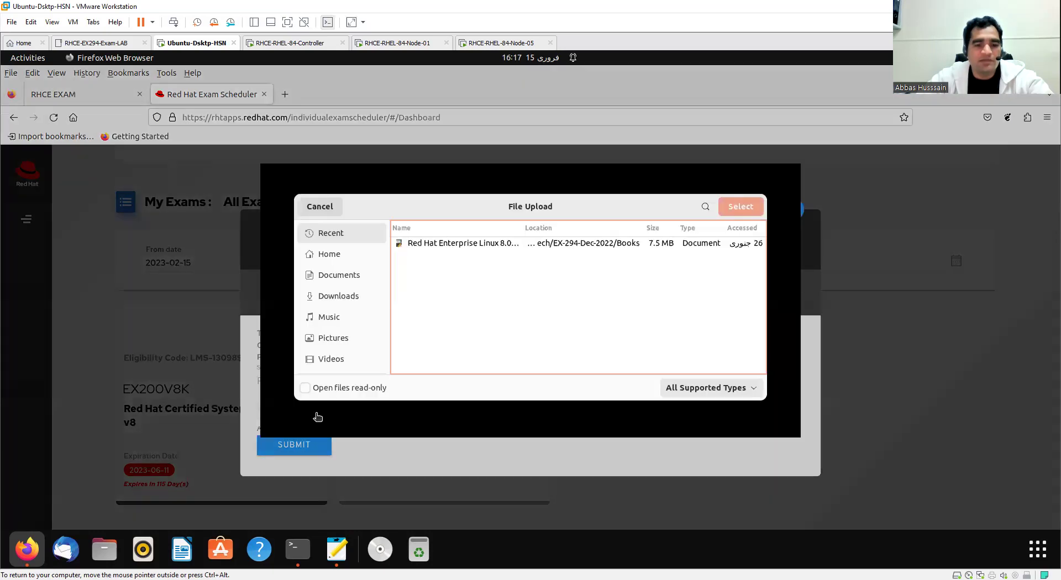
left_click(529, 267)
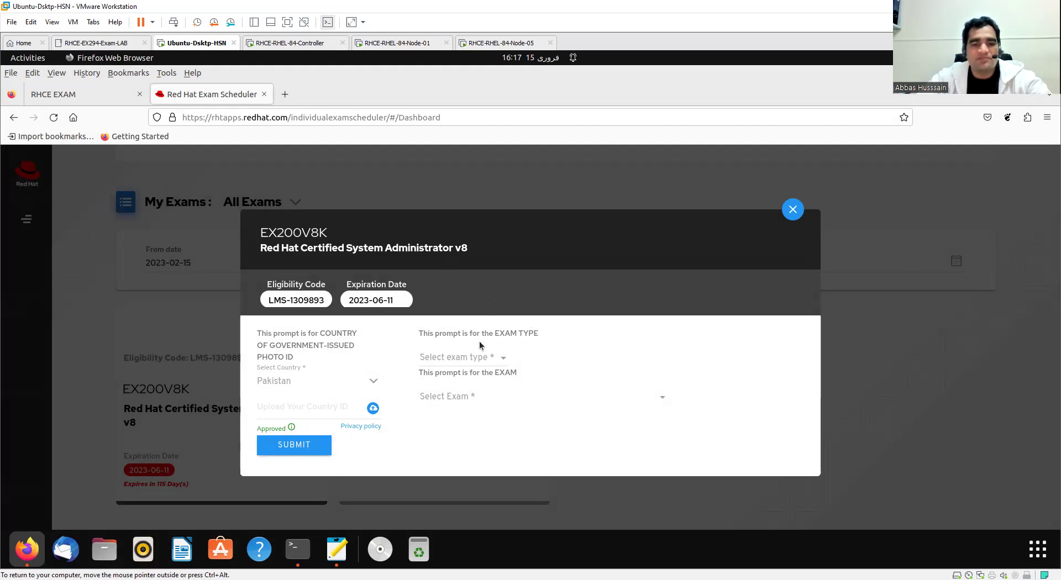
Set the exam type to Testing Center and the exam to Red Hat Certified System Administrator V9
left_click(494, 357)
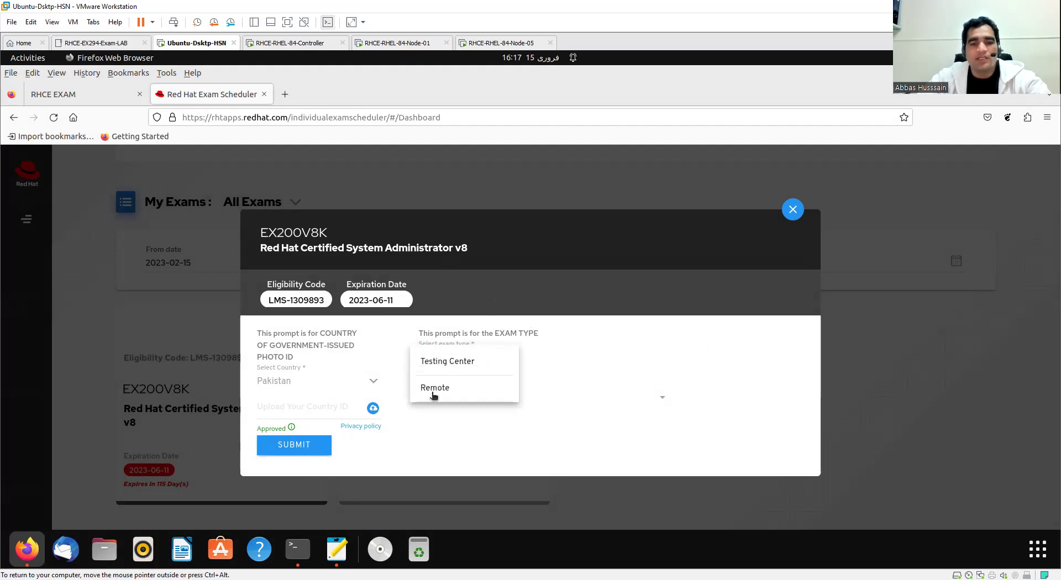
left_click(446, 365)
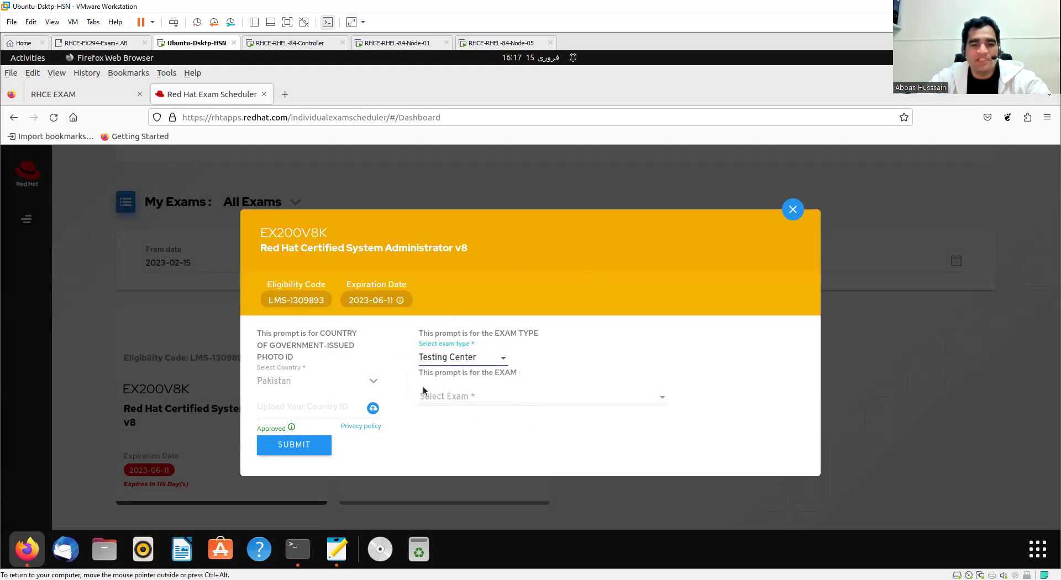
left_click(455, 404)
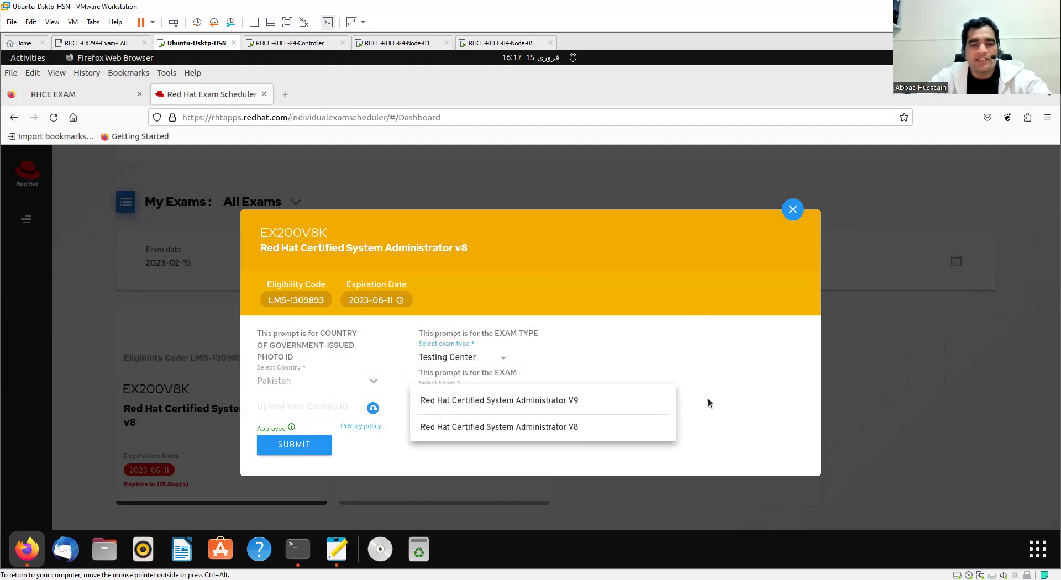
left_click(738, 379)
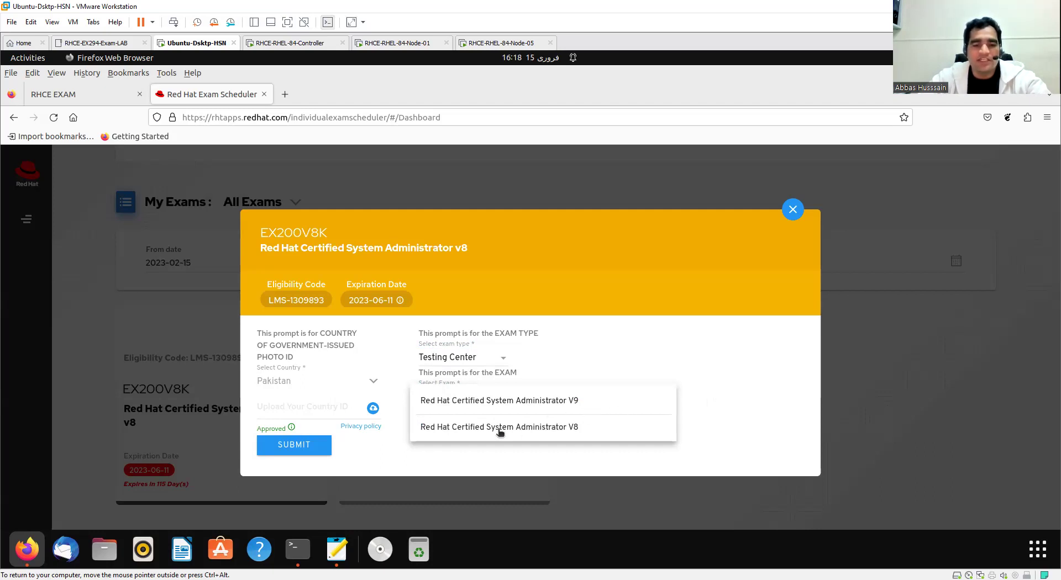
left_click(540, 399)
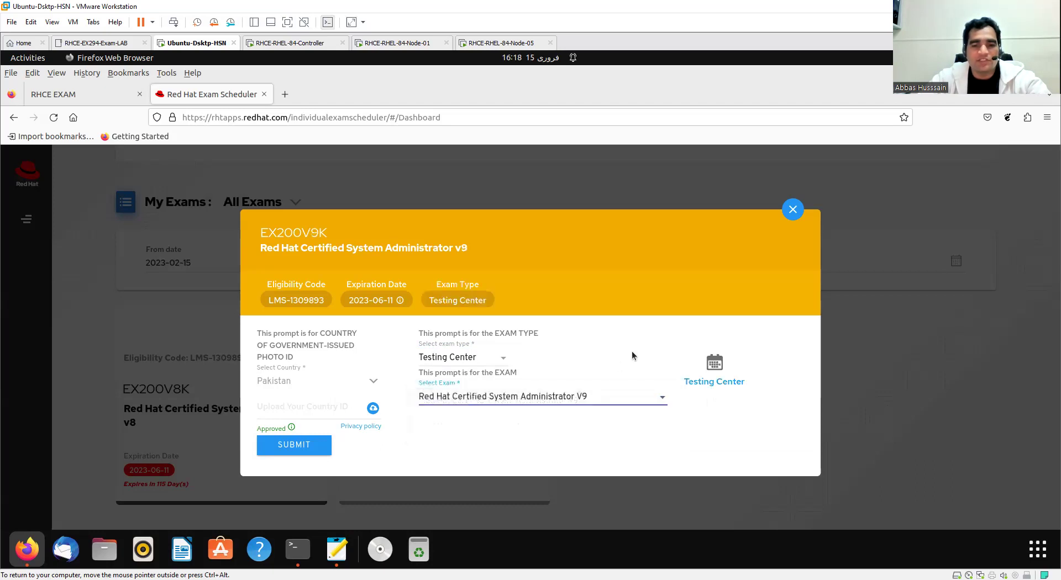
Open the testing center locator, allow the site location access, and enter pakistan as the country
left_click(715, 369)
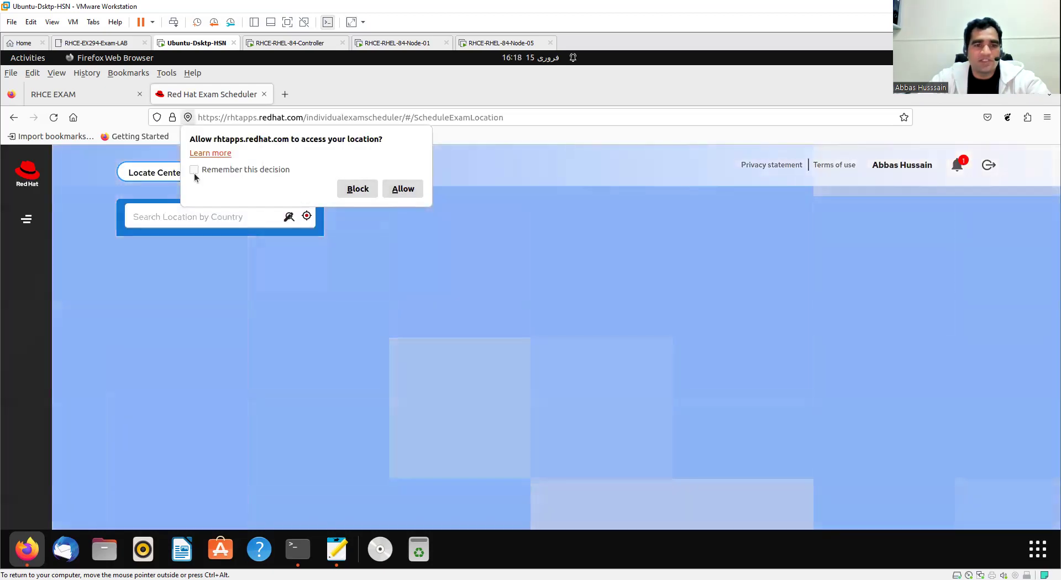
left_click(403, 189)
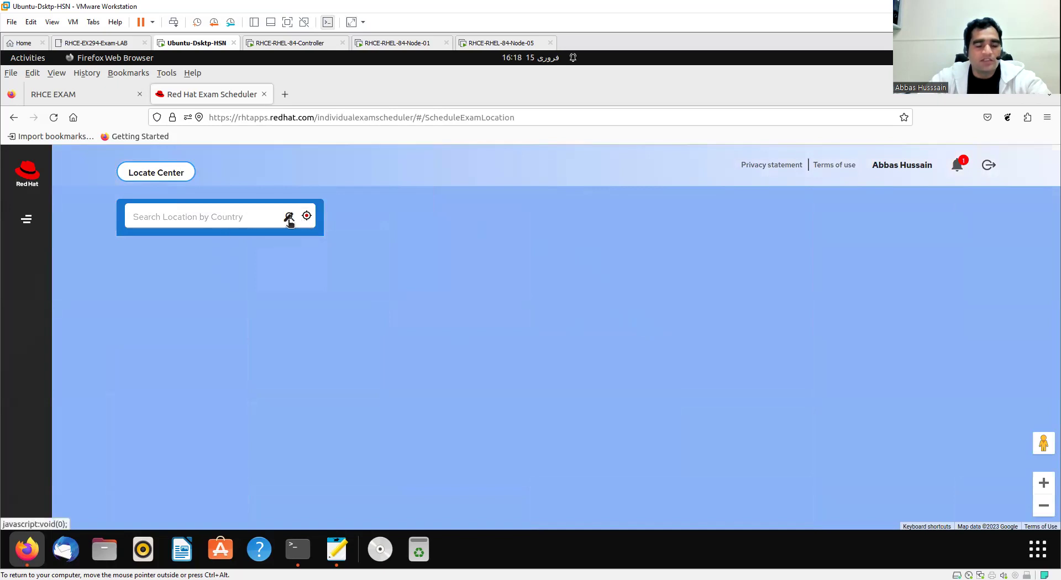
left_click(206, 219)
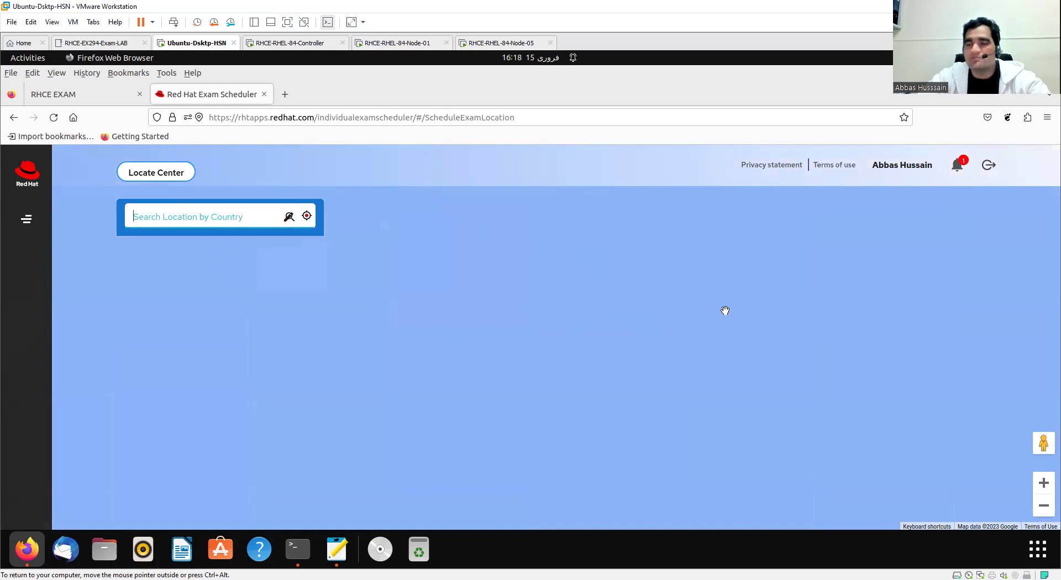
type("pakisya")
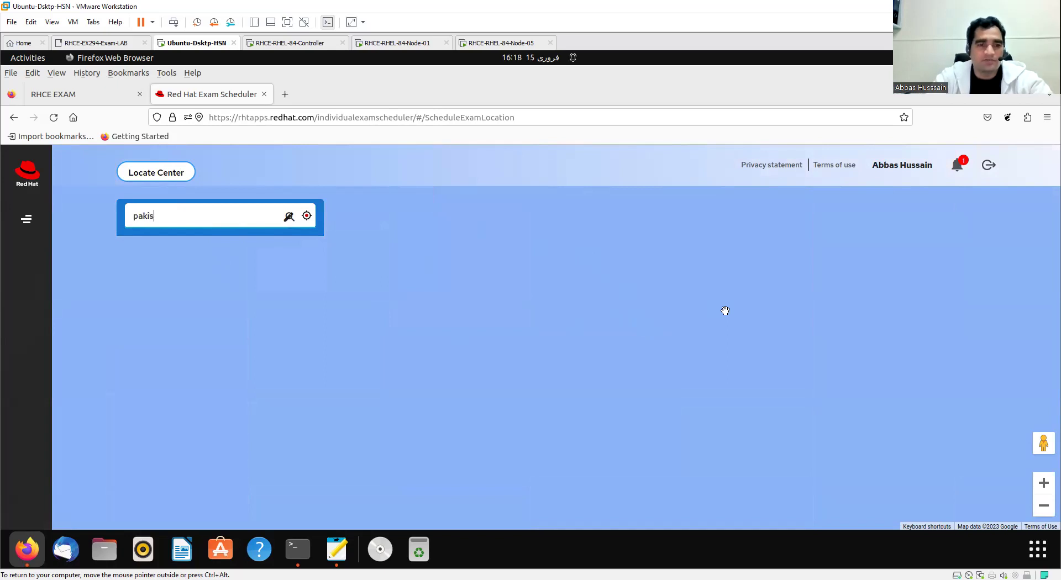
key("BackSpace")
key("BackSpace")
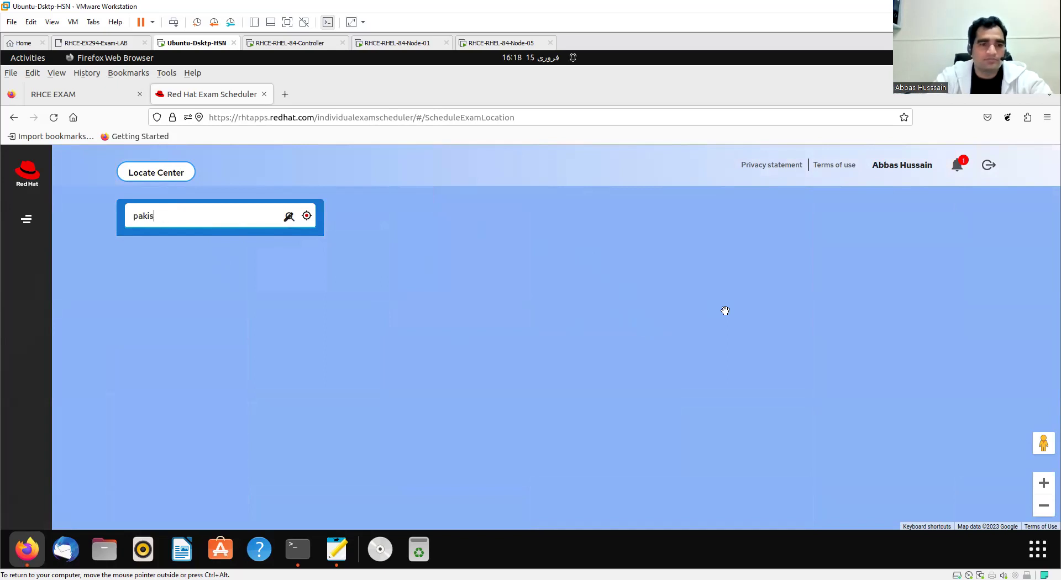
type("tan")
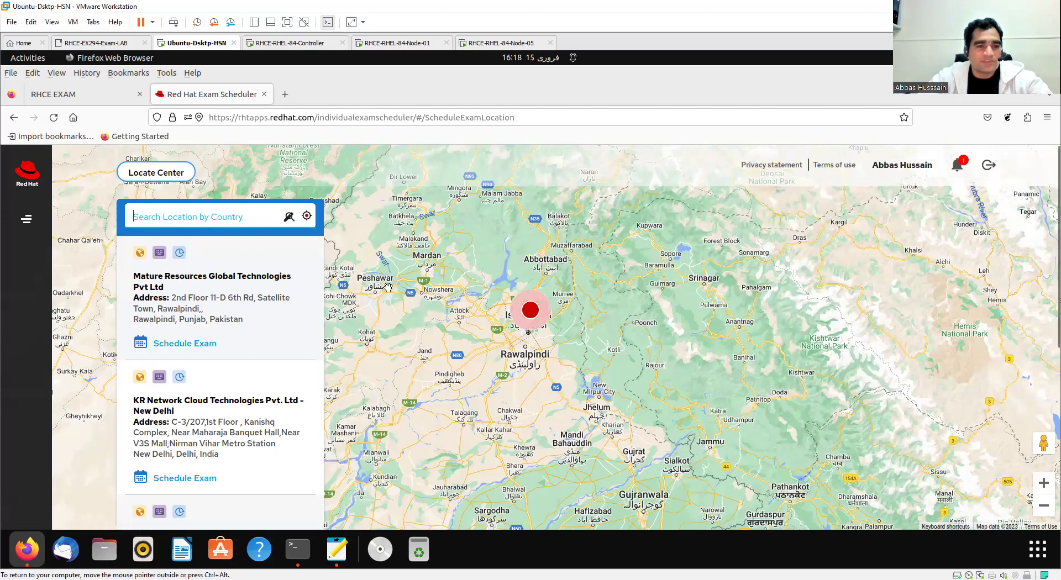
Look through the suggested testing centers and filter the list by the country pakistan
scroll(279, 327, "down", 5)
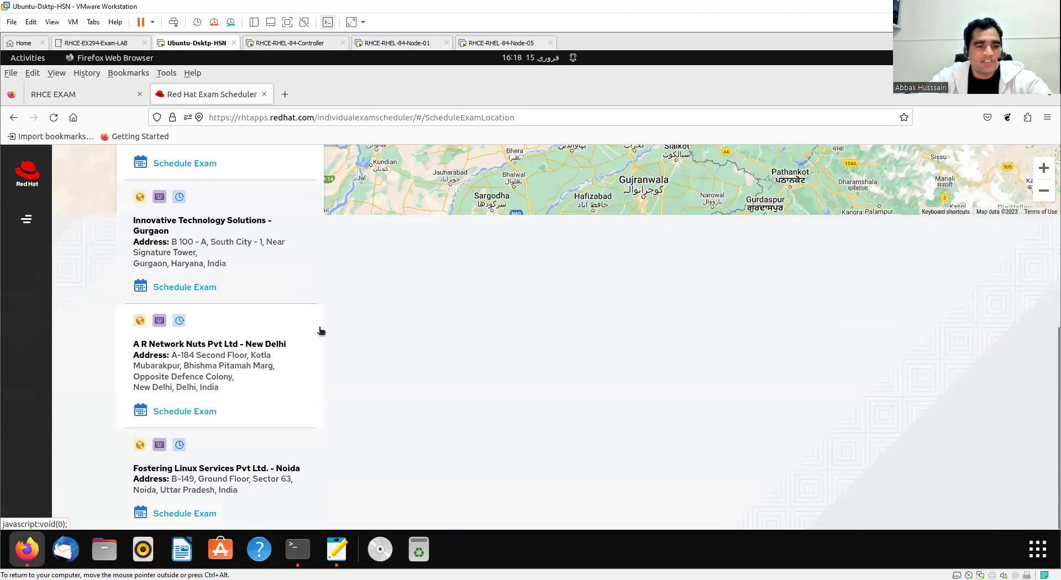
scroll(373, 325, "up", 6)
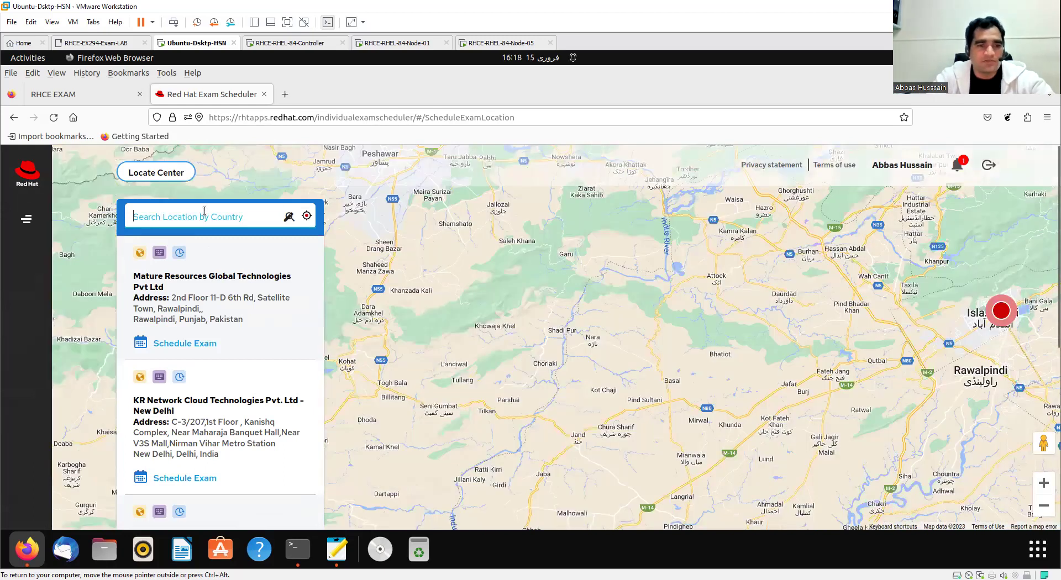
type("pakist")
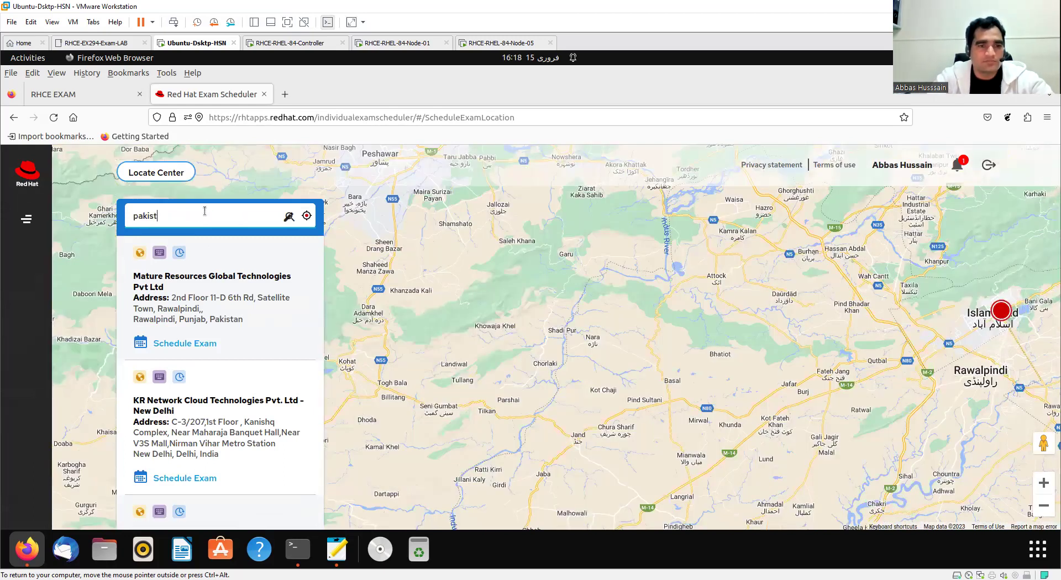
type("an")
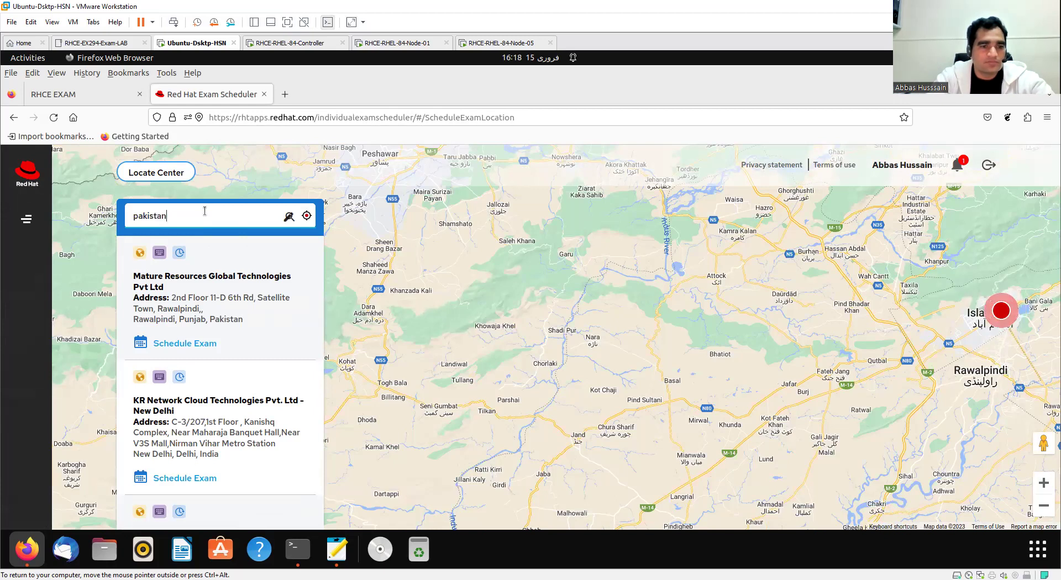
key("Return")
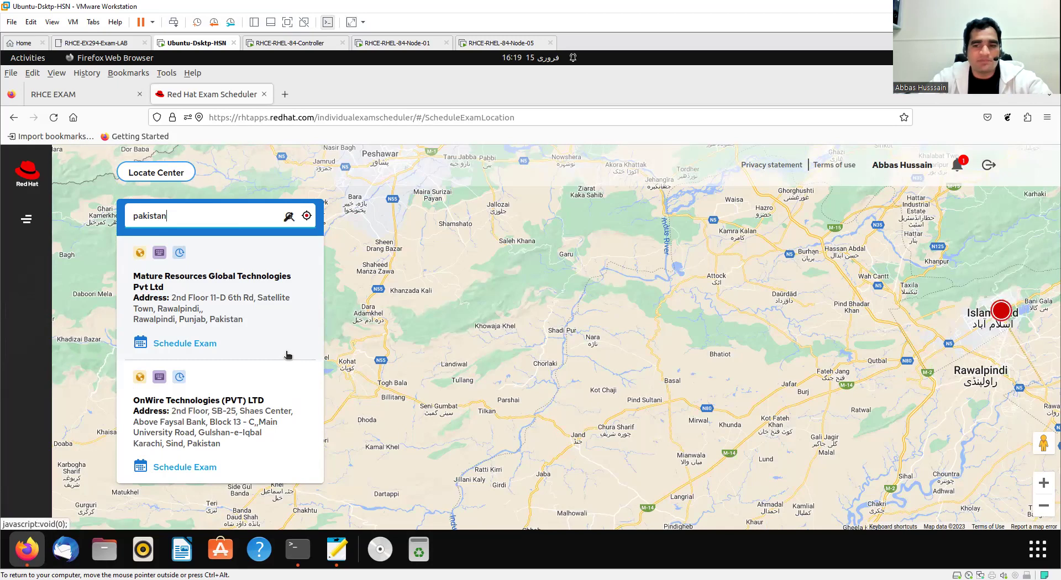
Open scheduling for the Mature Resources Global Technologies center in Rawalpindi and examine the time slots for 15 to 21 February 2023
left_click(200, 343)
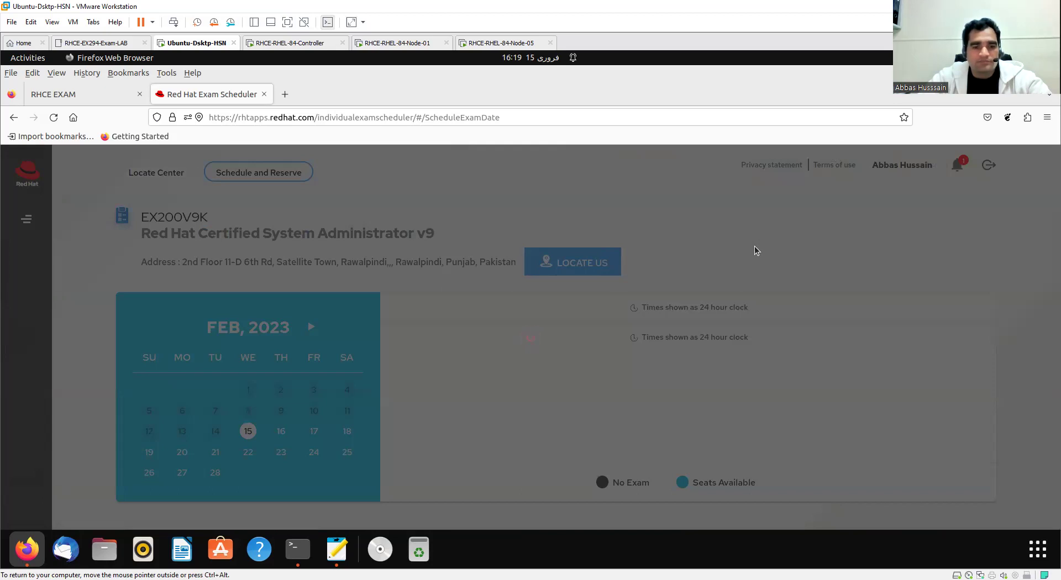
scroll(700, 281, "down", 2)
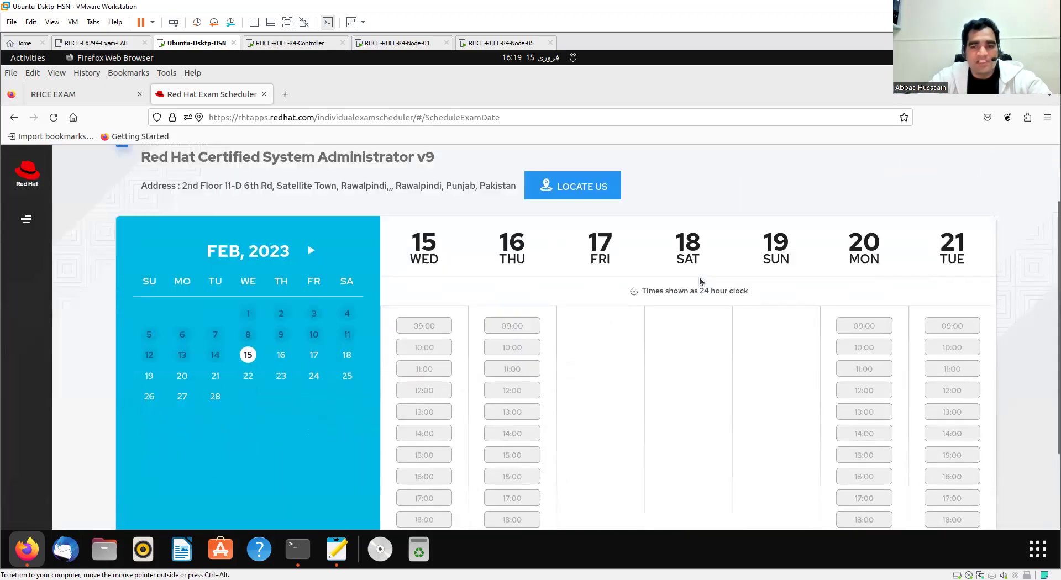
scroll(699, 281, "down", 2)
scroll(701, 277, "up", 1)
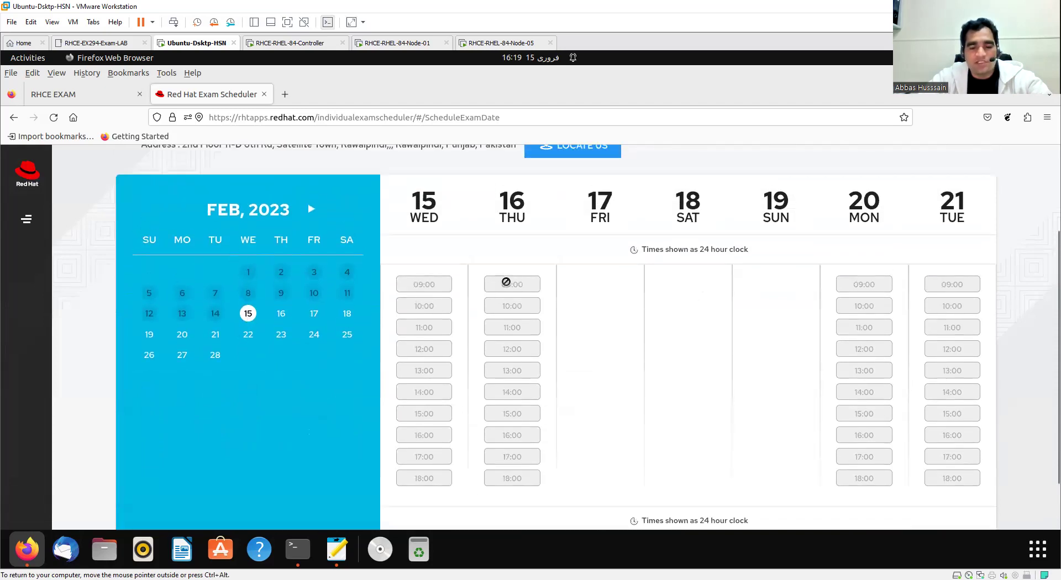
scroll(635, 355, "down", 1)
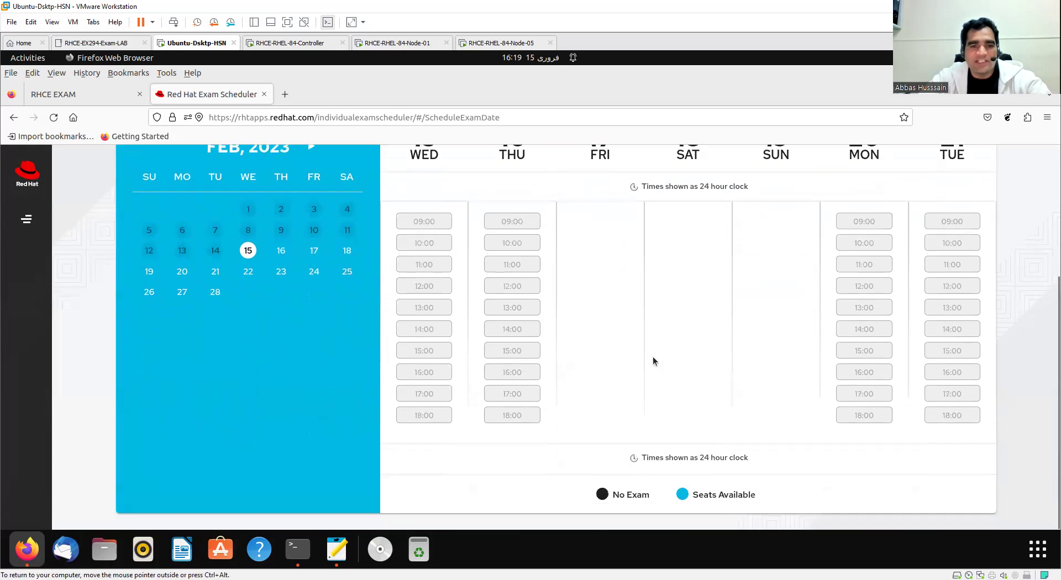
scroll(653, 361, "up", 3)
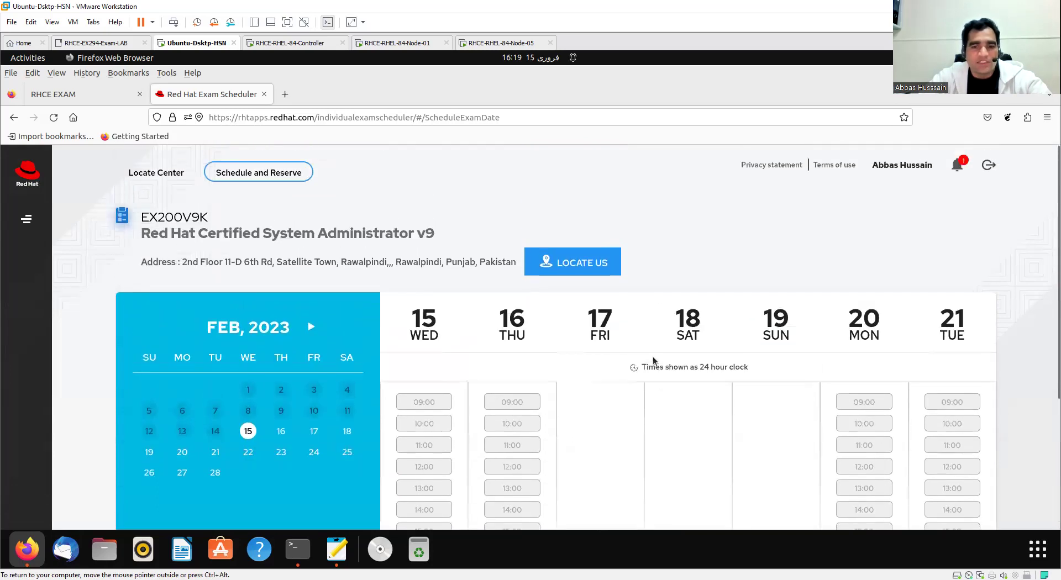
Examine the testing center's time slots for 15 to 21 February 2023 and for the week starting 16 February
scroll(652, 362, "down", 1)
scroll(505, 256, "down", 2)
scroll(429, 271, "up", 2)
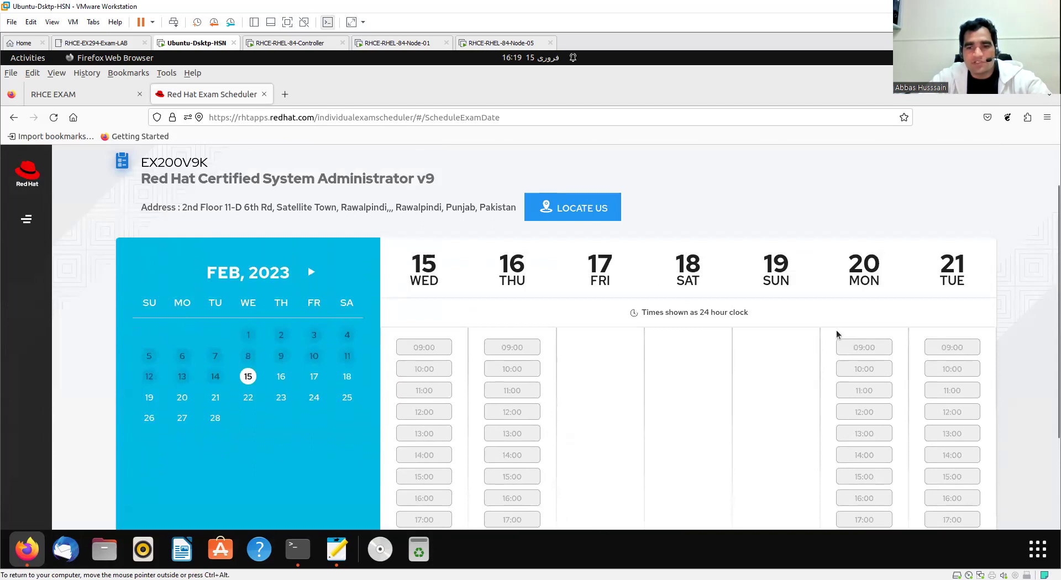
scroll(756, 368, "down", 2)
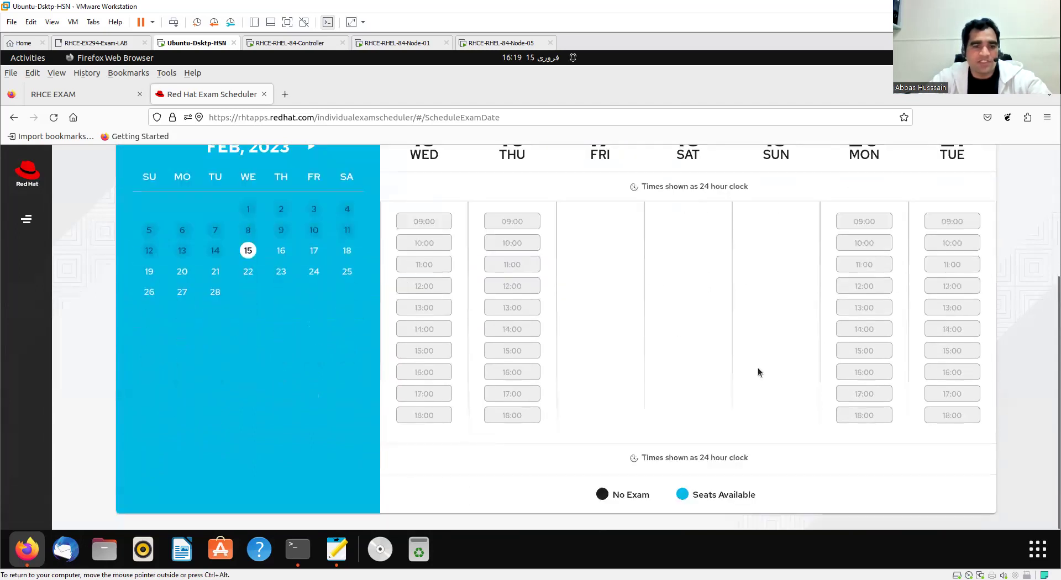
scroll(754, 367, "up", 3)
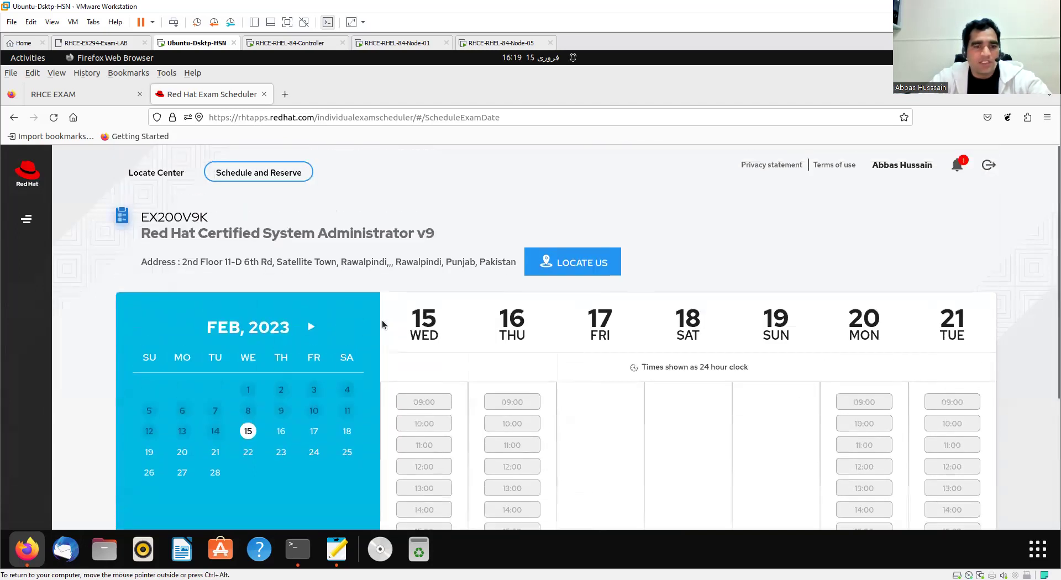
left_click(282, 432)
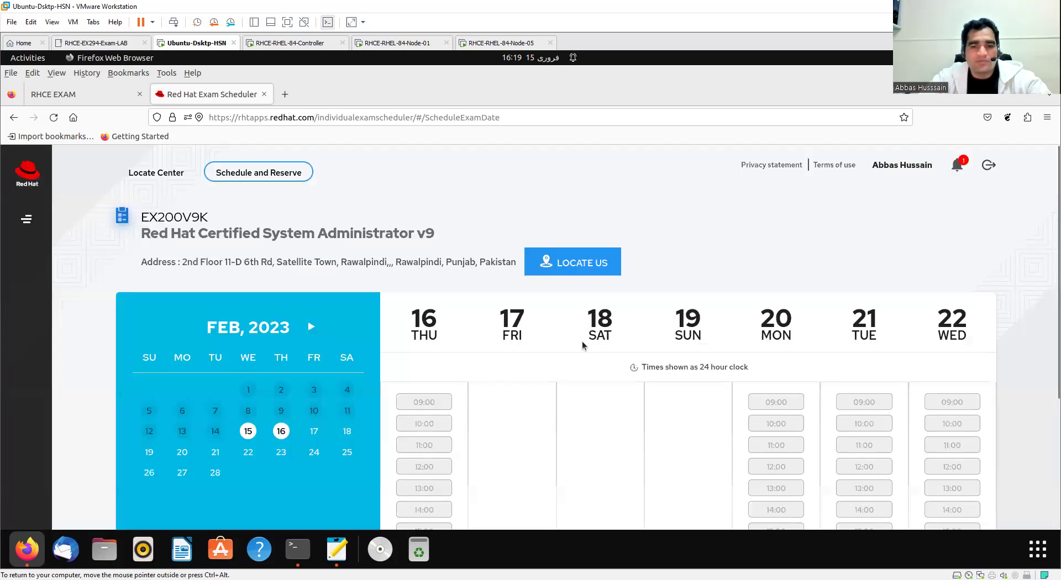
scroll(611, 357, "down", 5)
scroll(497, 315, "up", 5)
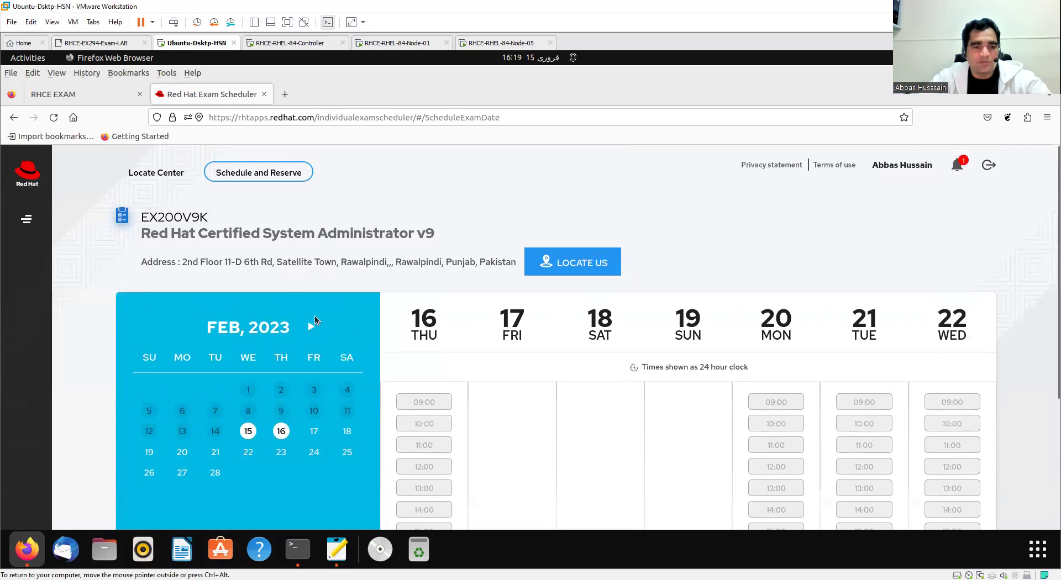
Advance the calendar to March 2023 and examine the testing center's time slots from 1 March and from 31 March
left_click(312, 328)
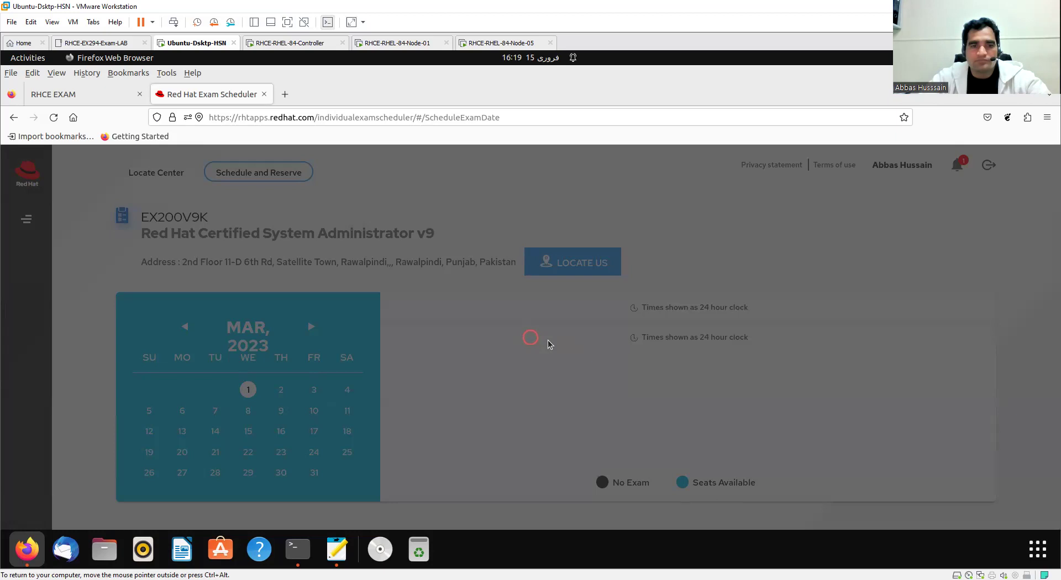
scroll(558, 360, "down", 3)
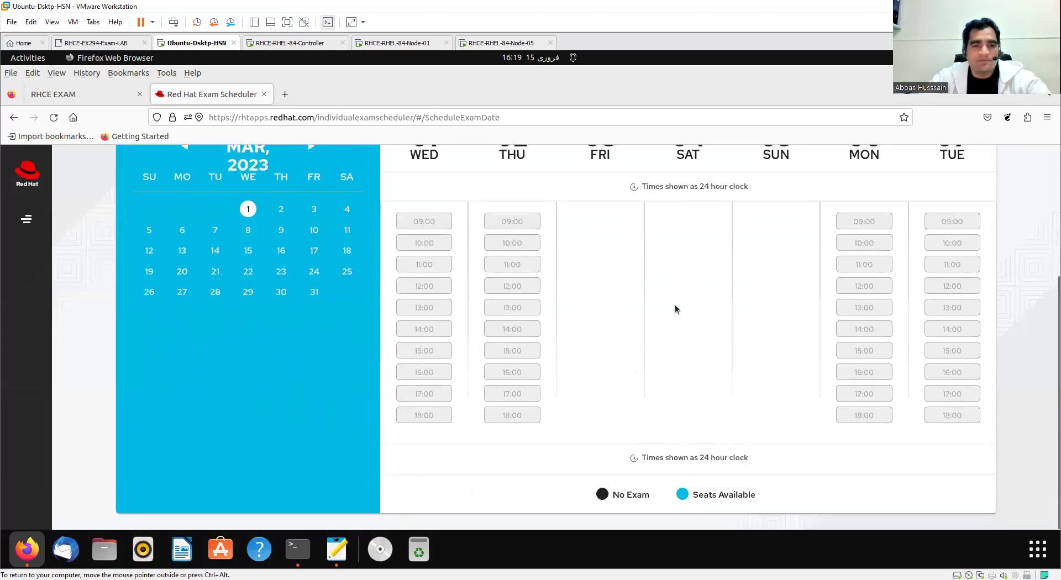
left_click(325, 293)
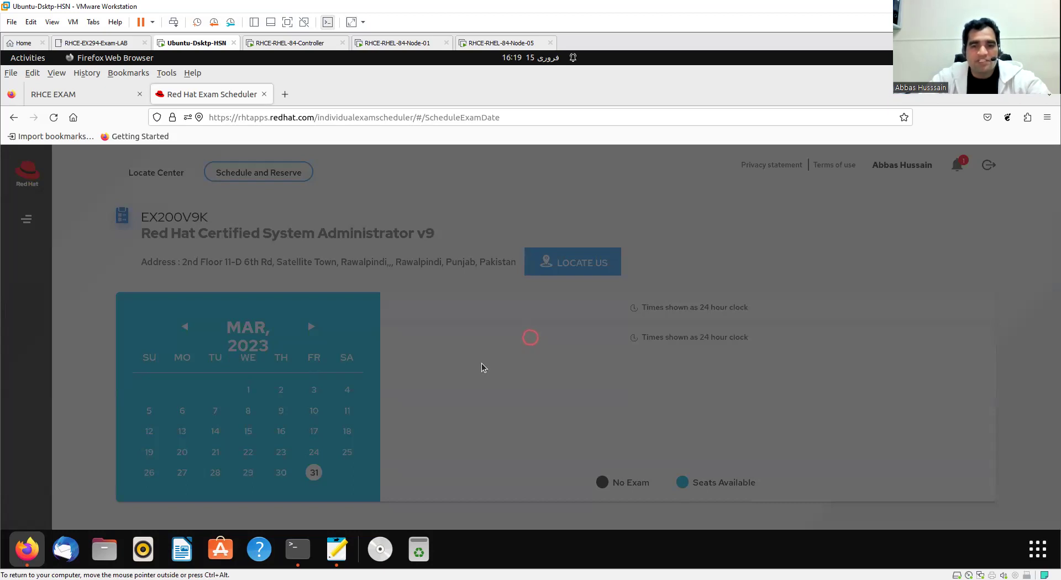
scroll(482, 362, "down", 4)
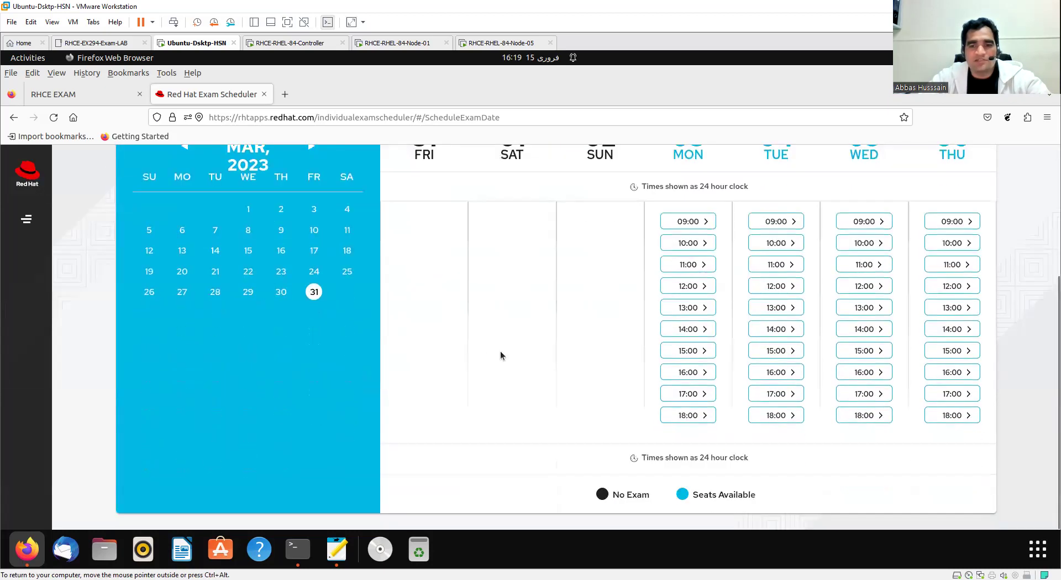
scroll(499, 349, "up", 2)
left_click(697, 283)
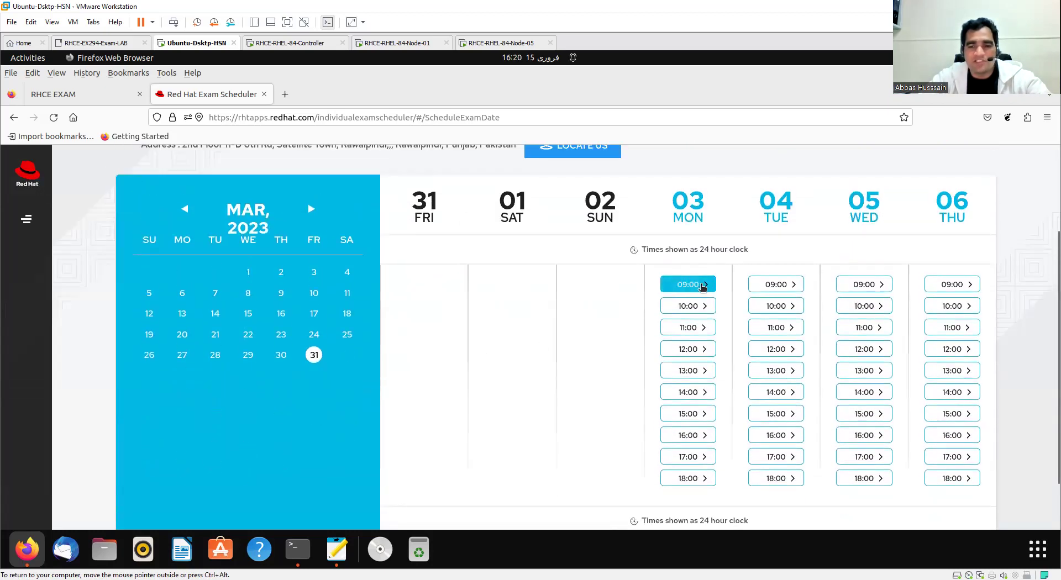
left_click(701, 309)
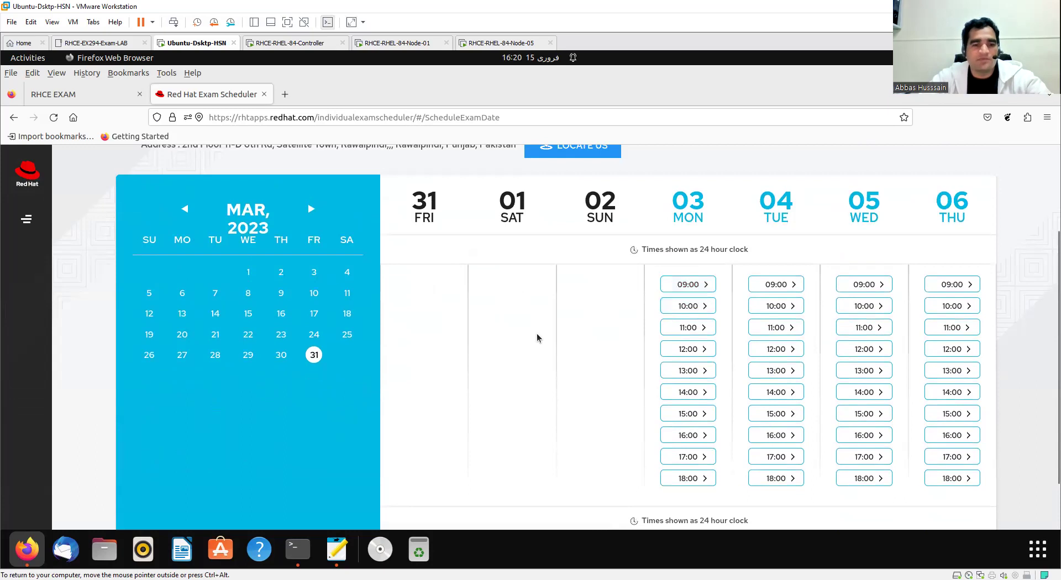
Compare the testing center's time slots for the weeks starting 30 March and 2 March 2023
left_click(280, 355)
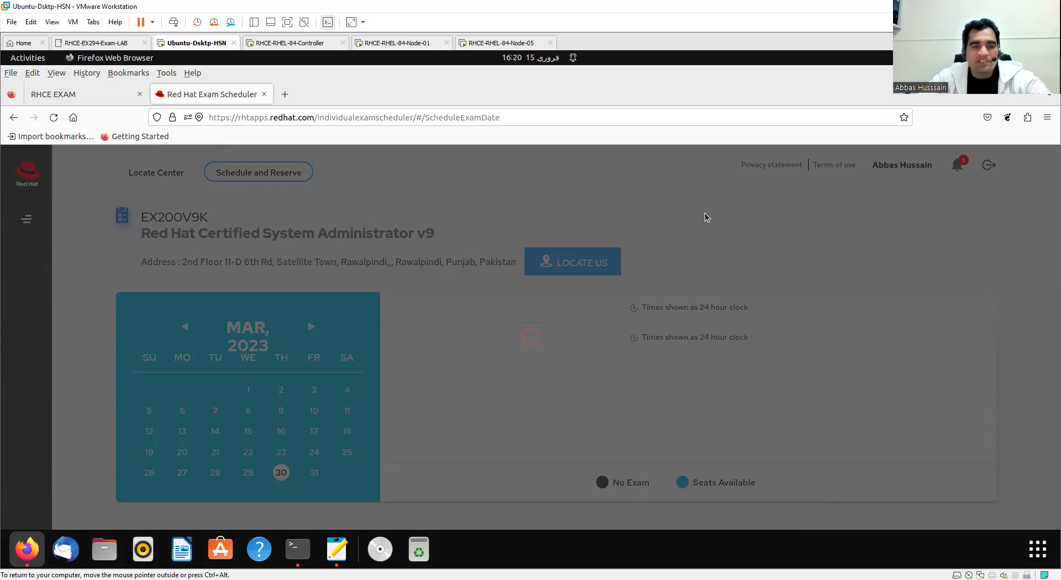
scroll(668, 293, "down", 3)
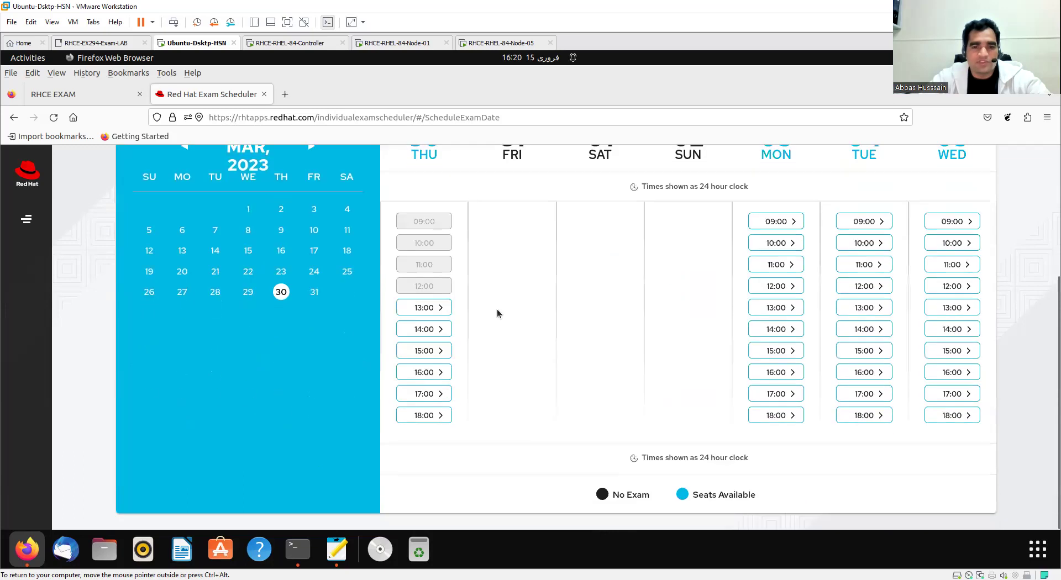
left_click(282, 210)
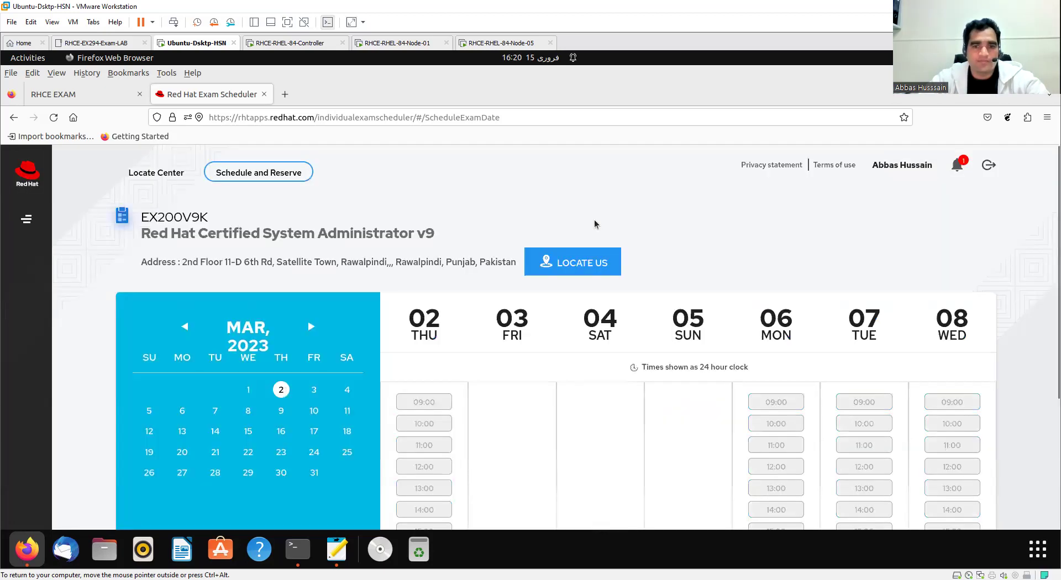
scroll(649, 365, "down", 2)
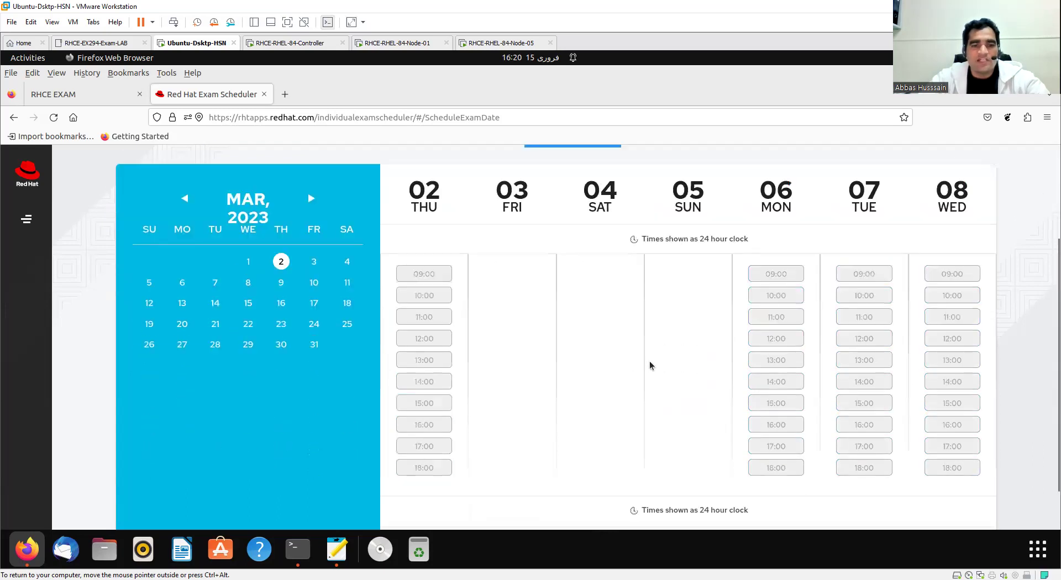
scroll(650, 365, "up", 2)
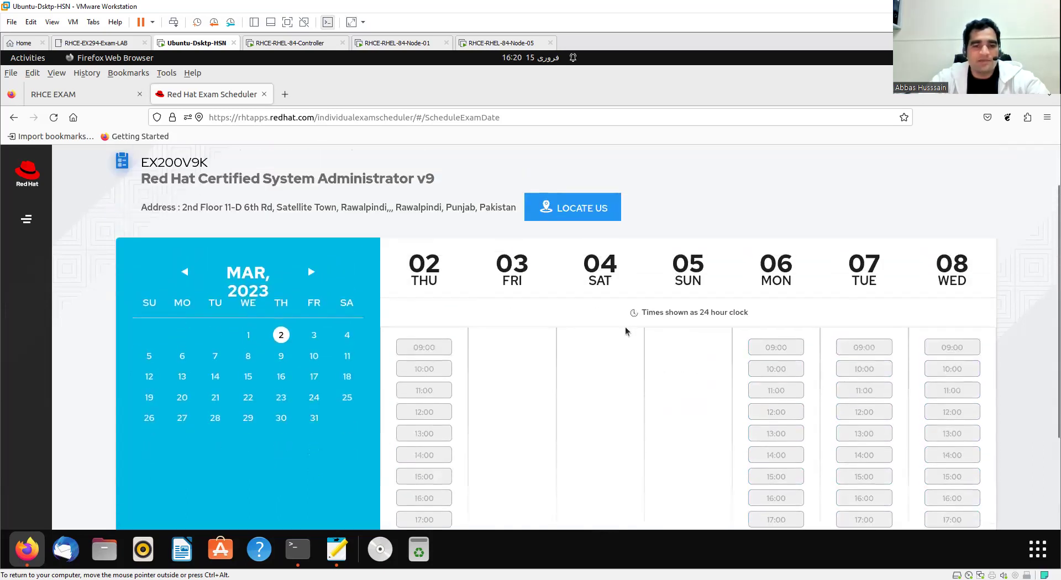
scroll(442, 342, "down", 1)
Choose the 14:00 slot on 30 March 2023 and review its reservation form
left_click(282, 355)
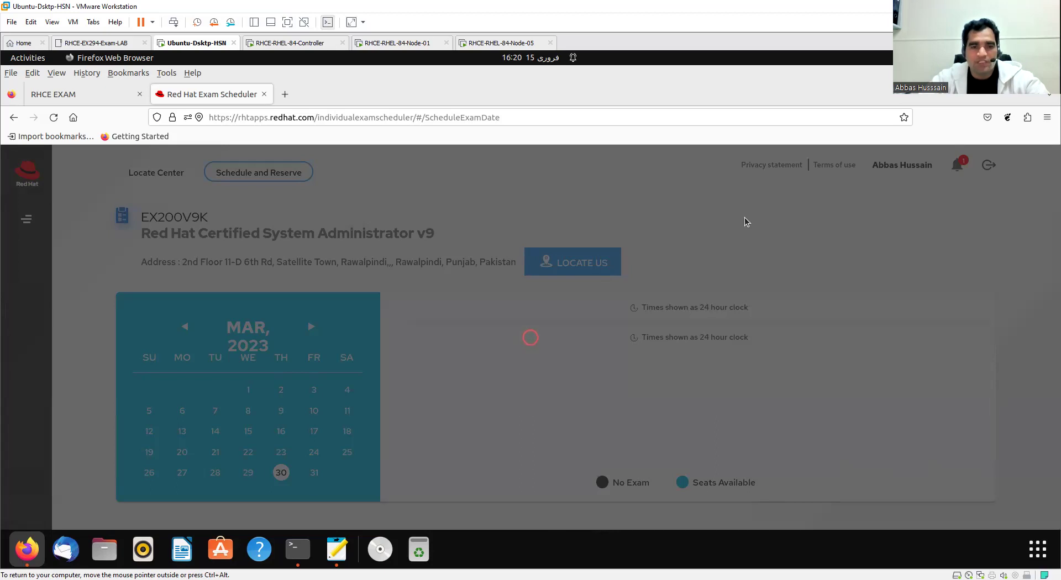
scroll(745, 221, "down", 3)
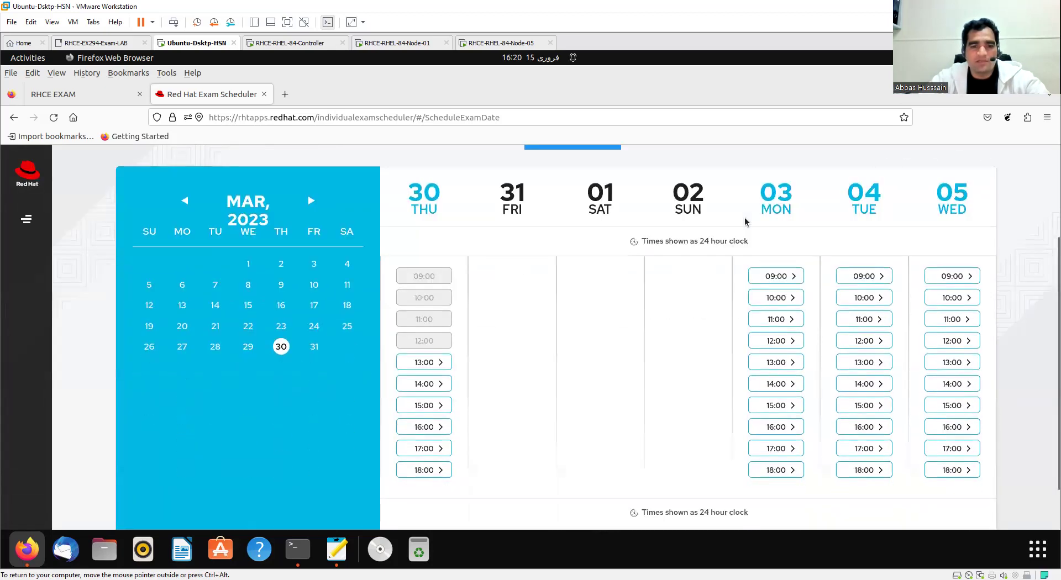
left_click(436, 384)
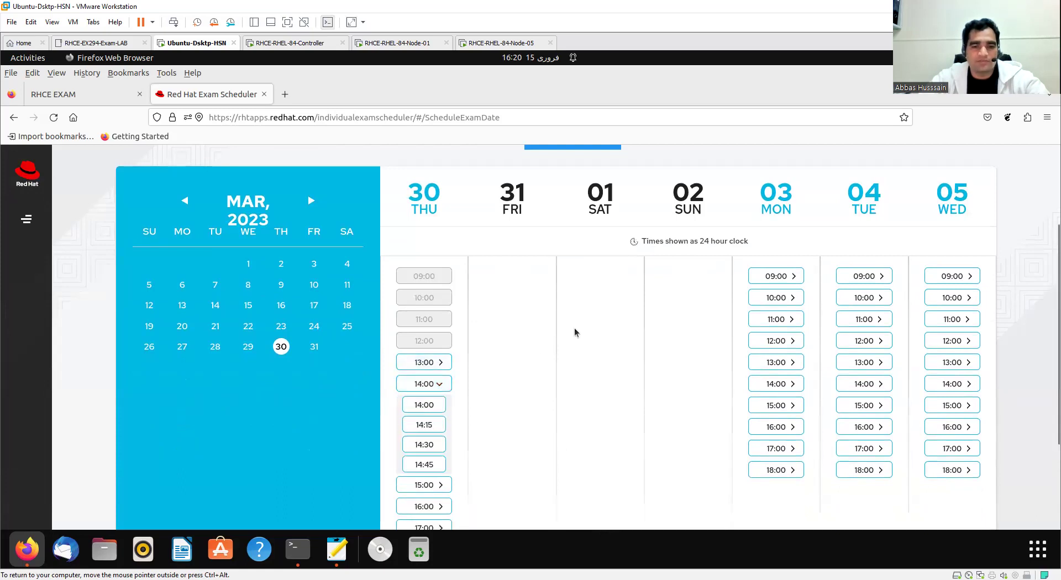
left_click(425, 405)
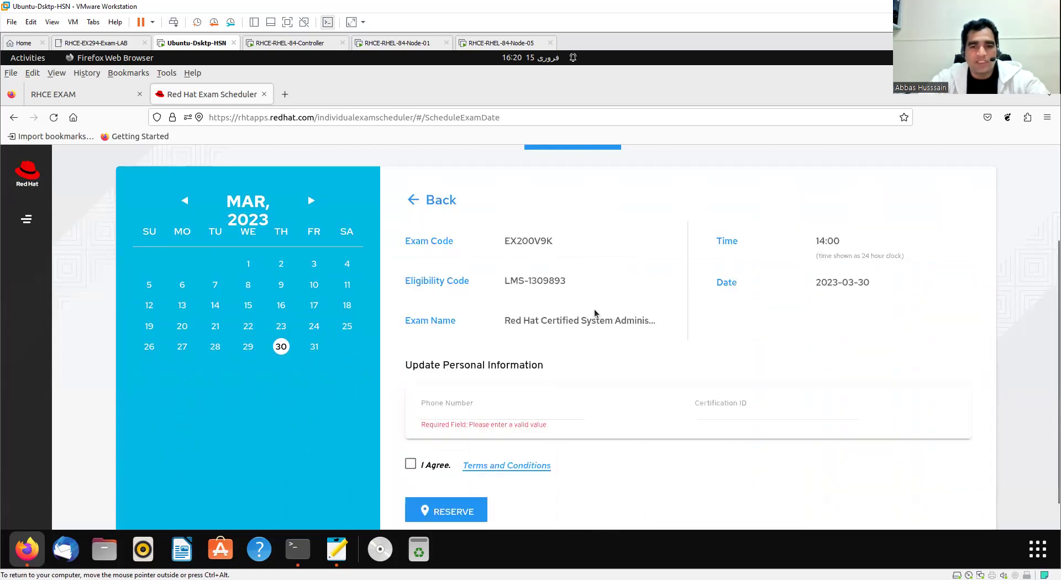
scroll(646, 204, "down", 1)
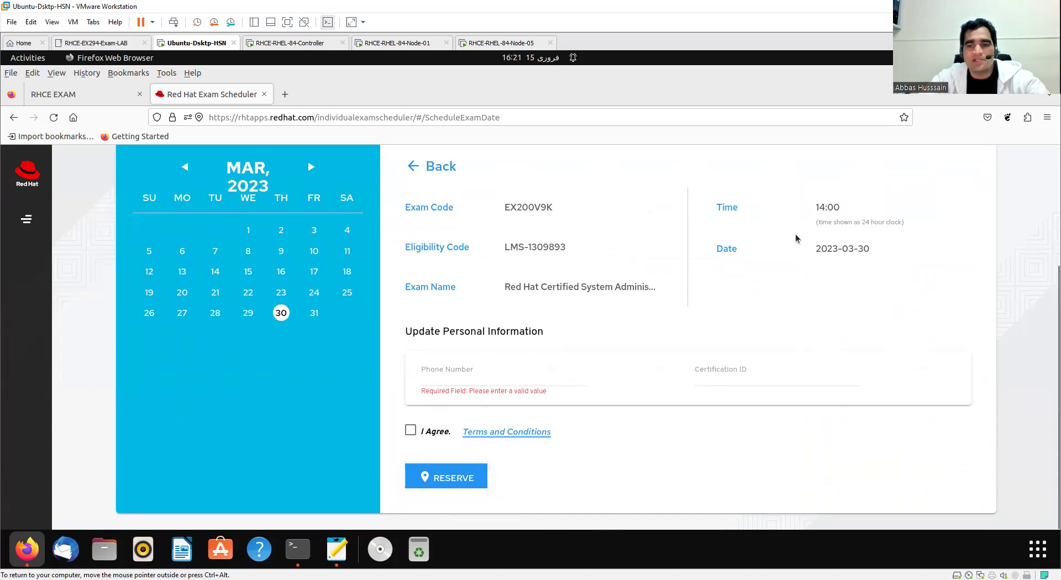
scroll(765, 222, "up", 3)
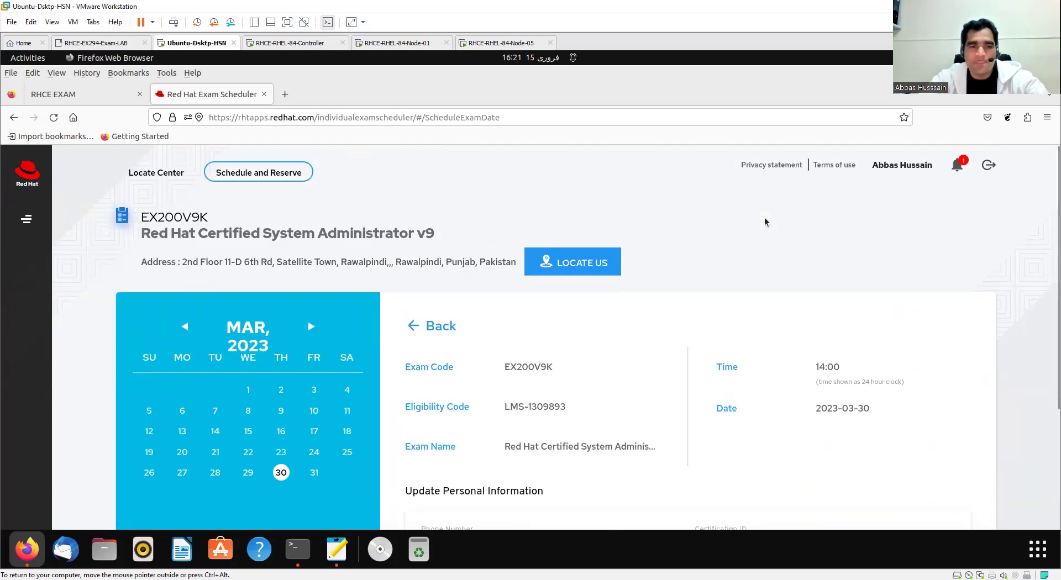
Return to the exam dashboard and open the scheduling options for the EX200V8K Red Hat Certified System Administrator v8 exam
left_click(12, 118)
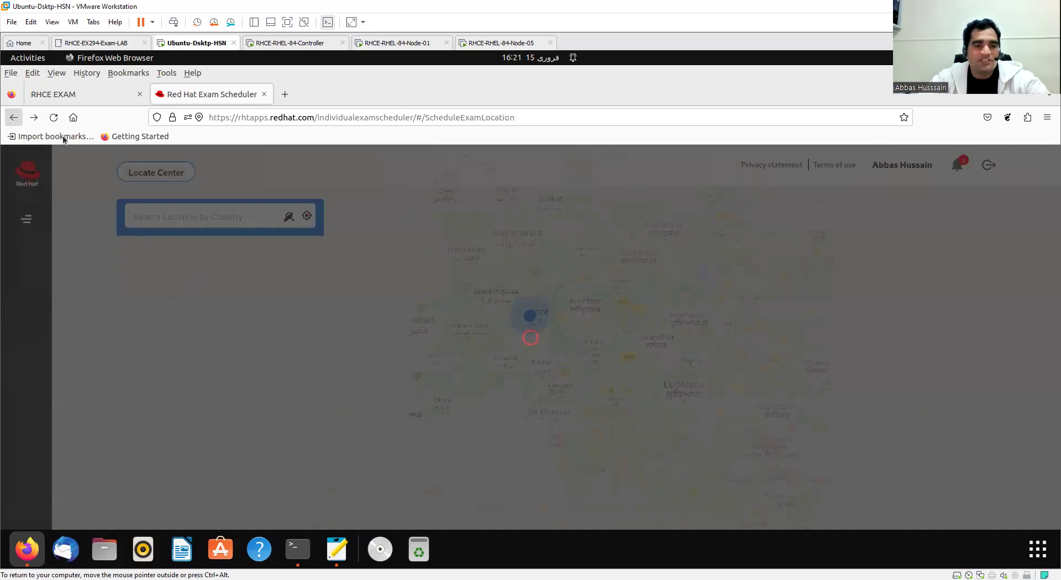
left_click(12, 118)
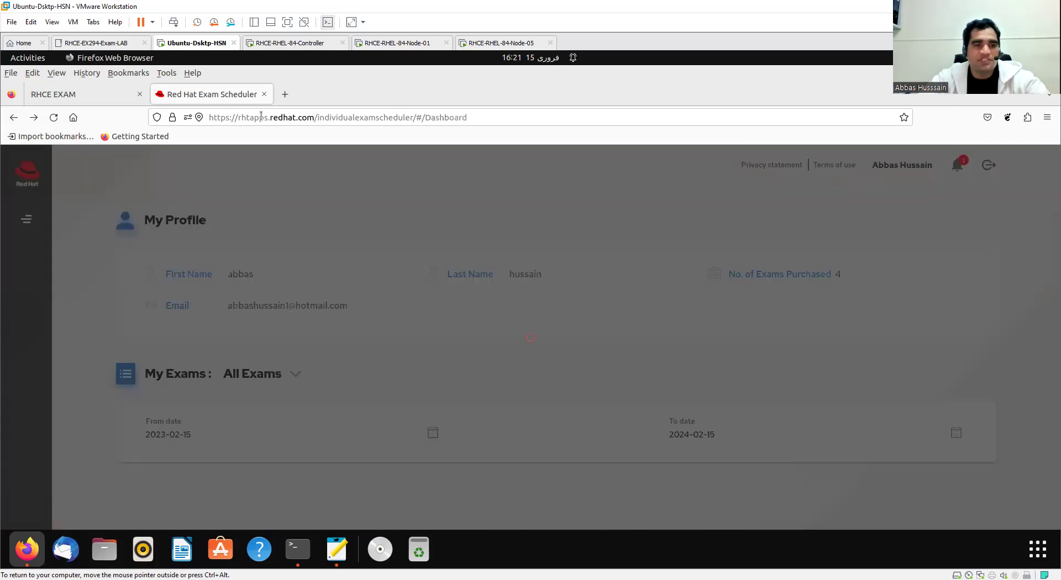
scroll(386, 207, "down", 3)
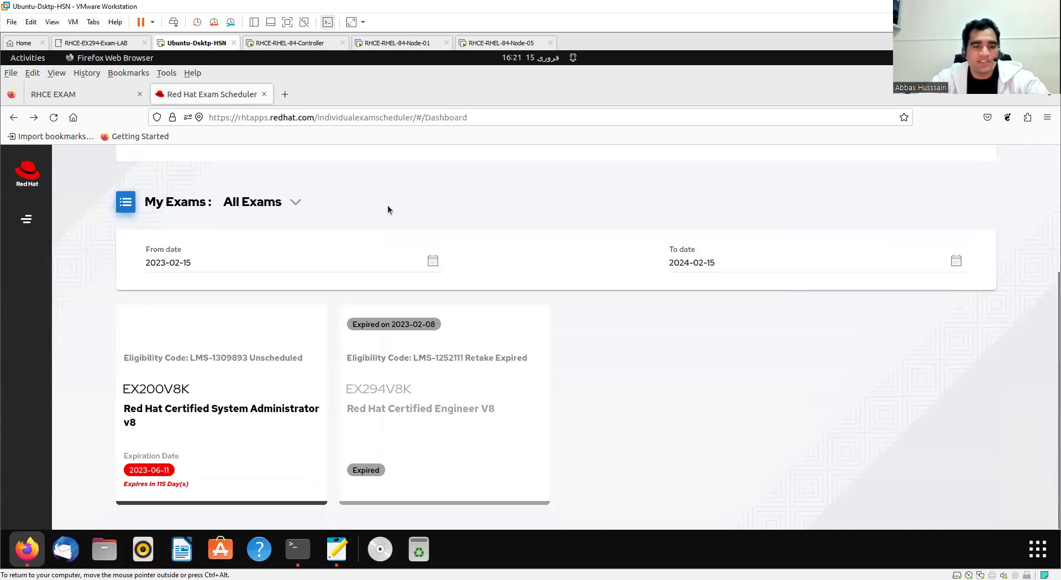
left_click(199, 372)
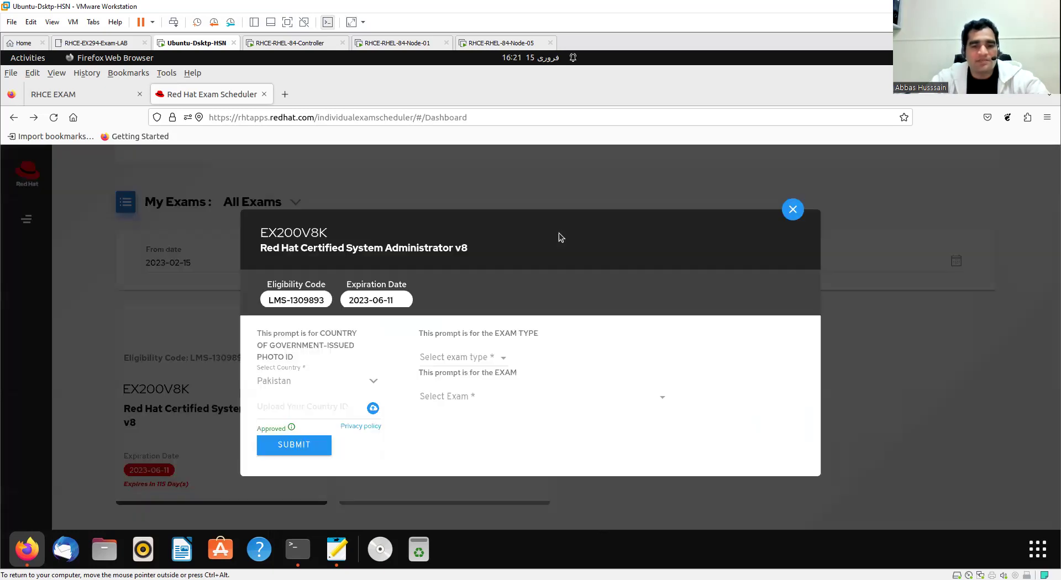
Set the exam type to Remote and the exam to Red Hat Certified System Administrator V9, and start remote scheduling
left_click(477, 358)
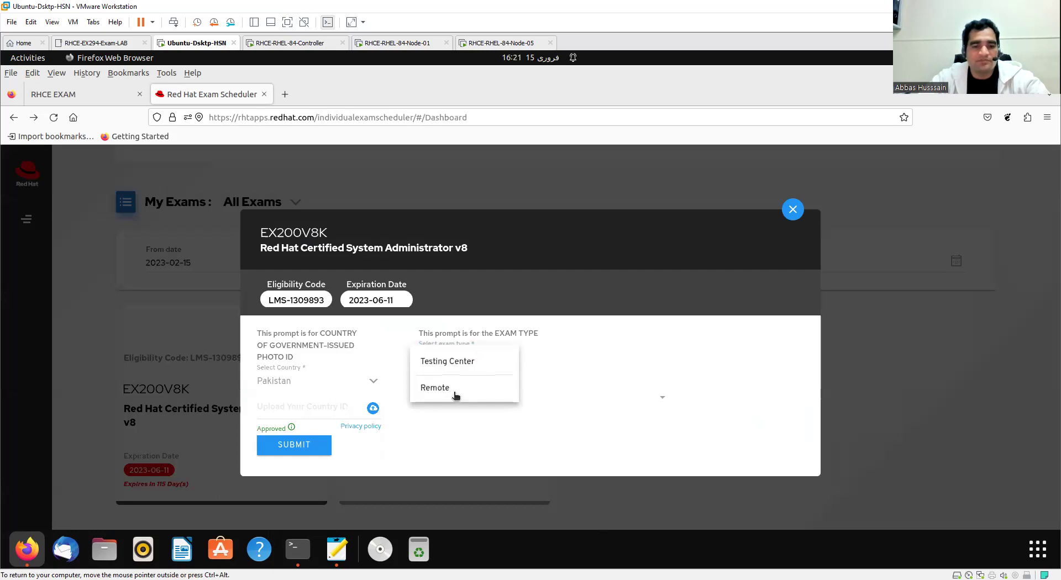
left_click(456, 394)
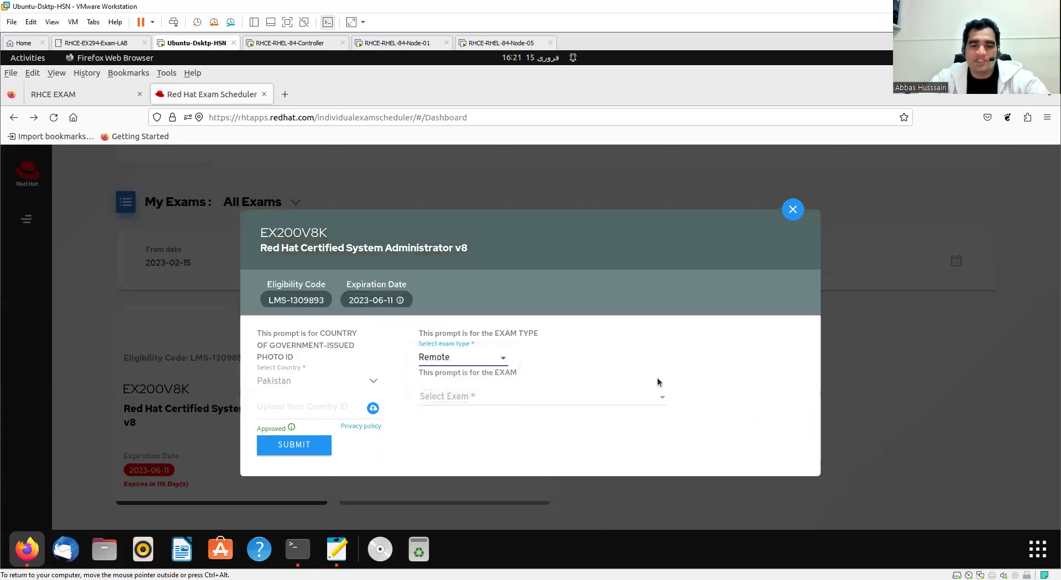
left_click(602, 403)
left_click(598, 404)
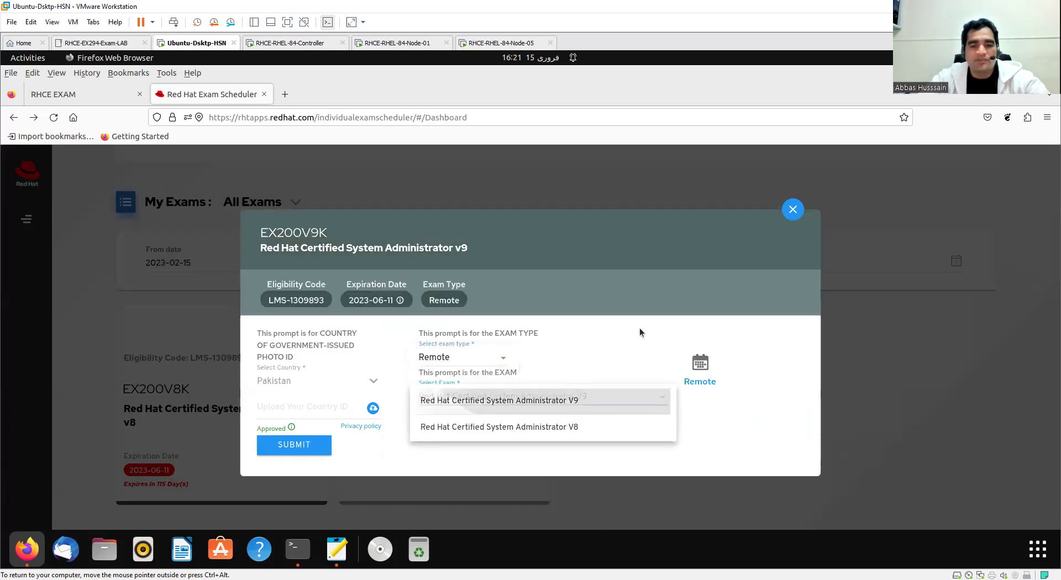
left_click(693, 375)
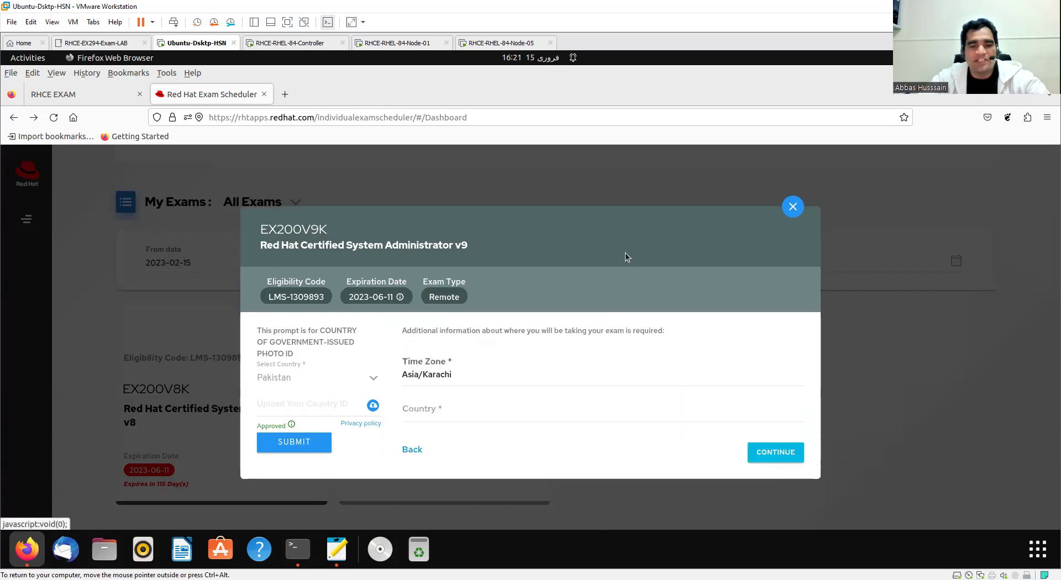
Set the country where the remote exam will be taken to Pakistan and continue to the date selection
left_click(456, 407)
type("Pakis")
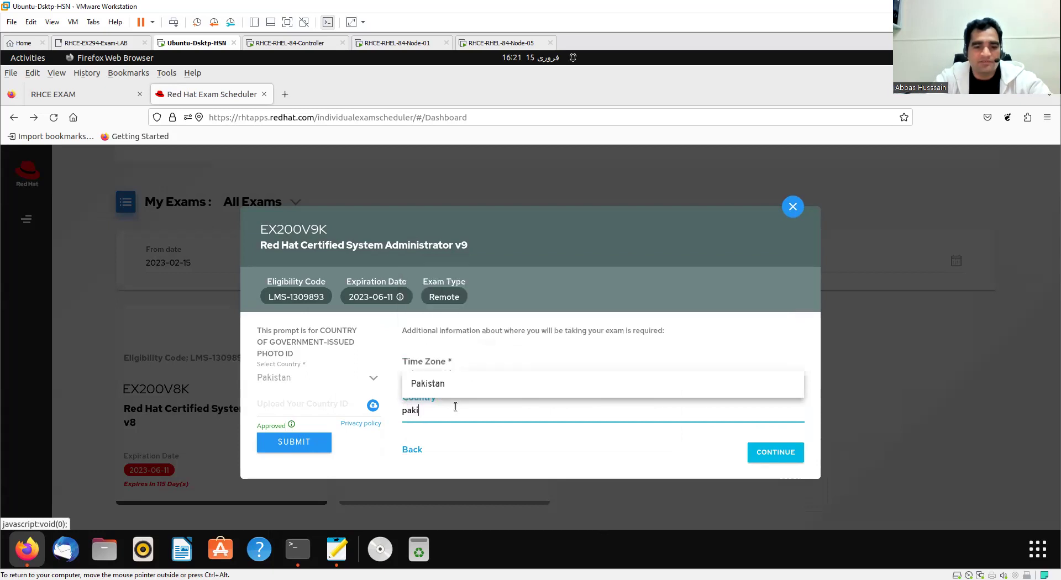
left_click(438, 390)
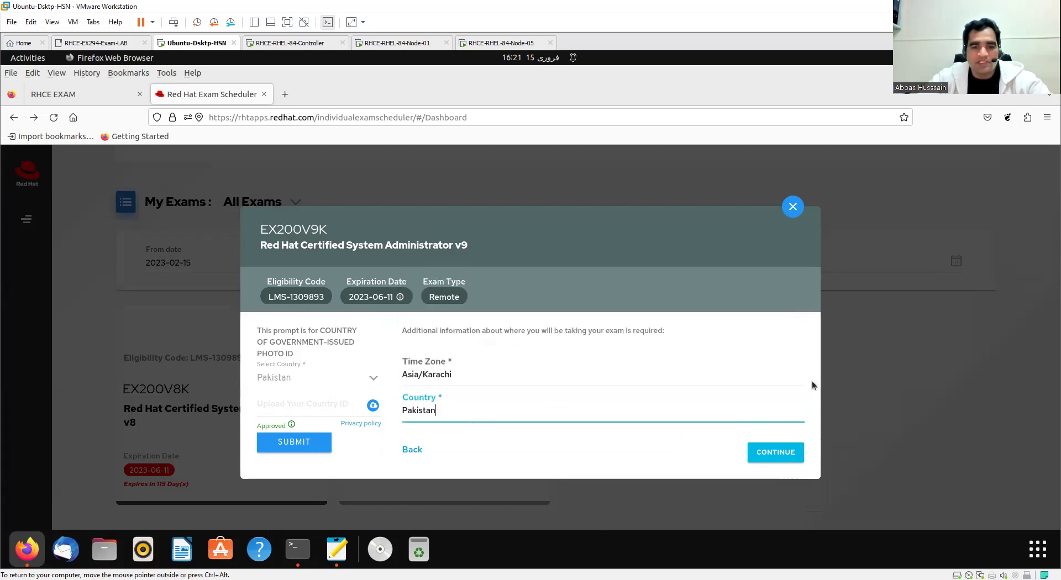
left_click(773, 458)
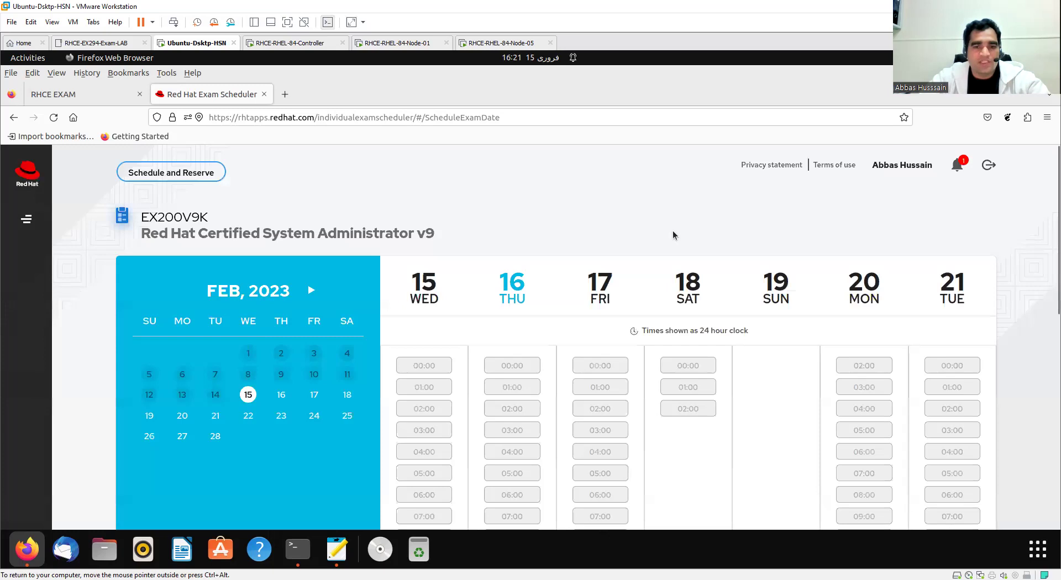
Examine the remote exam's time slots for 15 to 21 February 2023 and select 16 February in the calendar
scroll(764, 349, "down", 8)
scroll(764, 346, "up", 5)
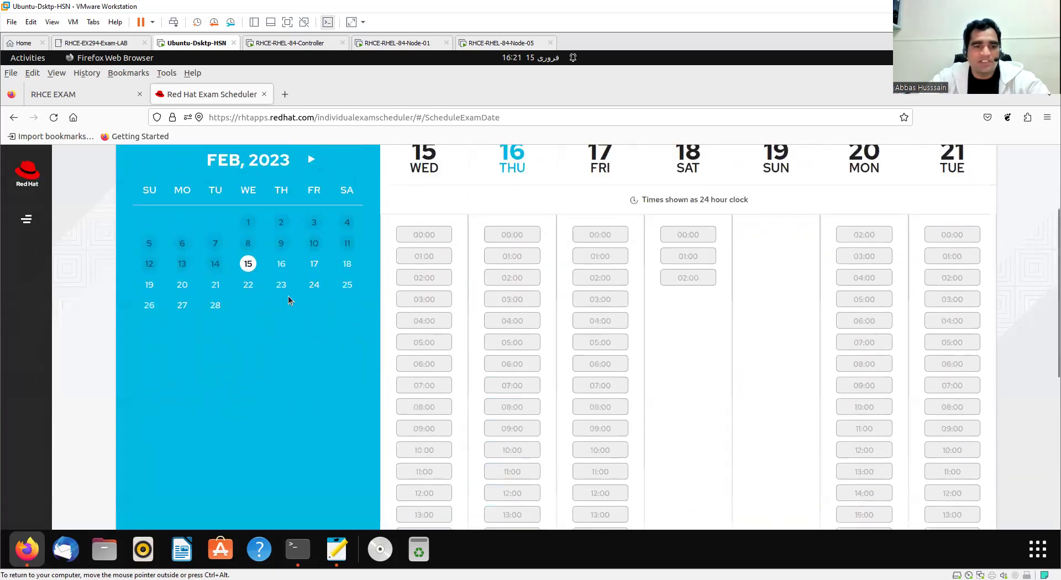
left_click(281, 263)
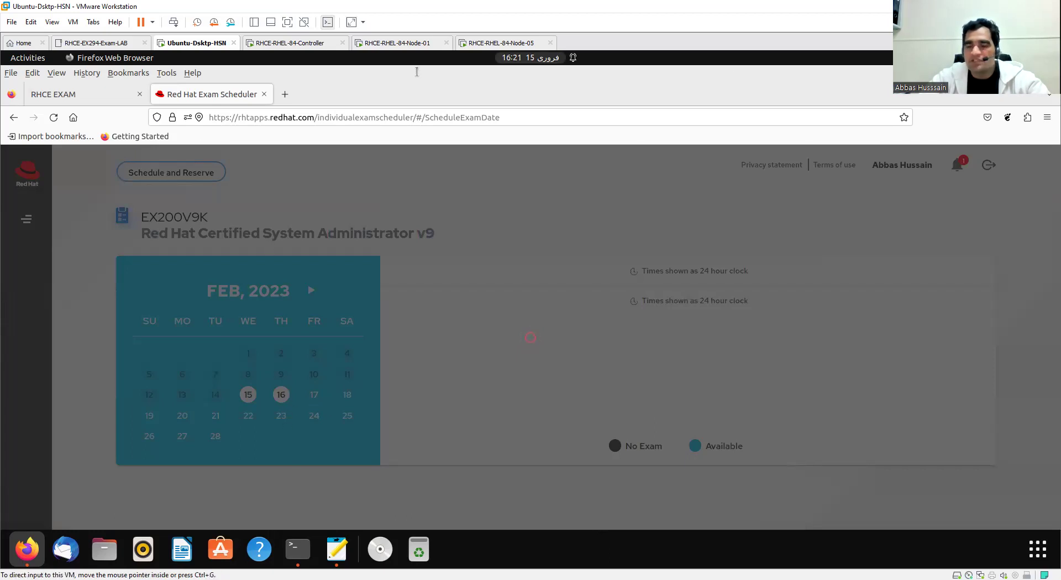
Examine the remote exam's time slots for the week starting 16 February 2023 and point out the 23:00 slot on that day
scroll(576, 340, "down", 5)
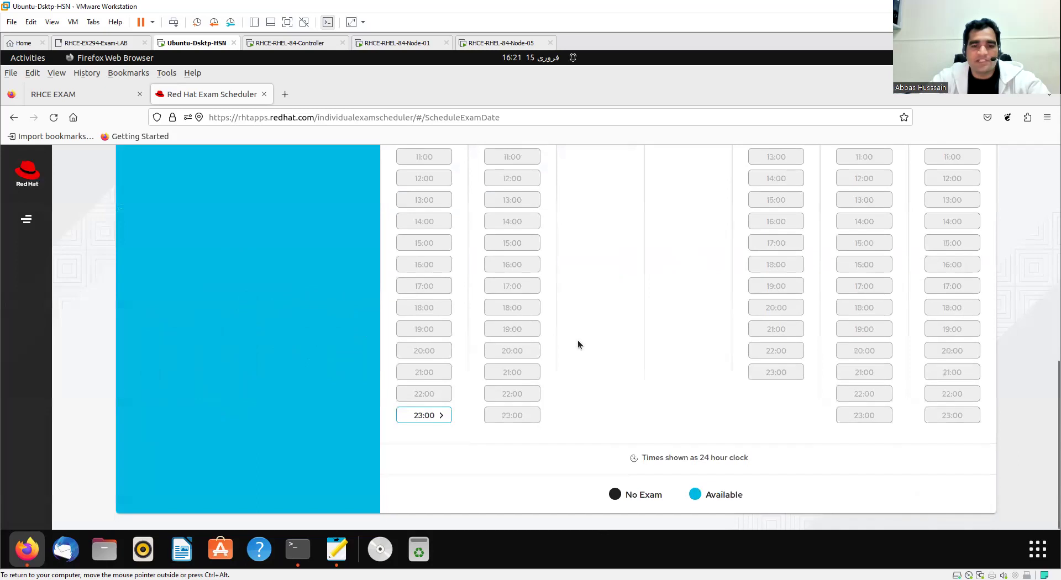
left_click(423, 420)
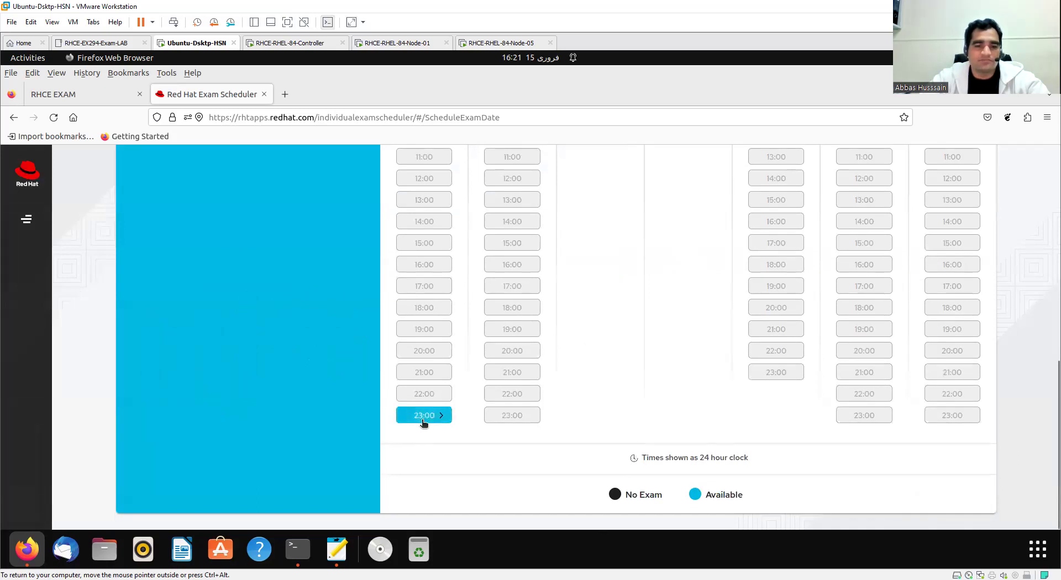
scroll(628, 356, "up", 5)
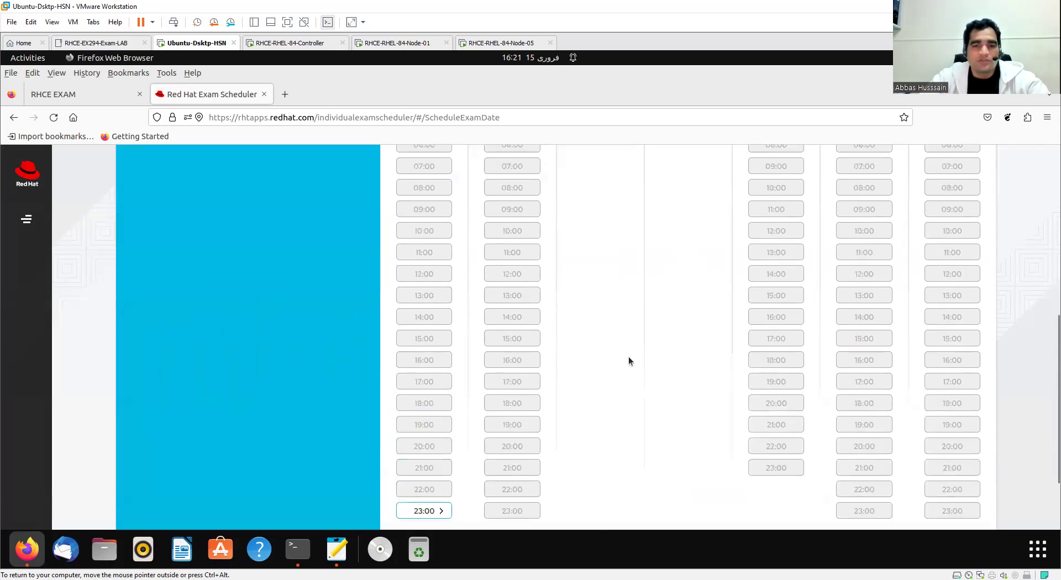
scroll(628, 360, "down", 5)
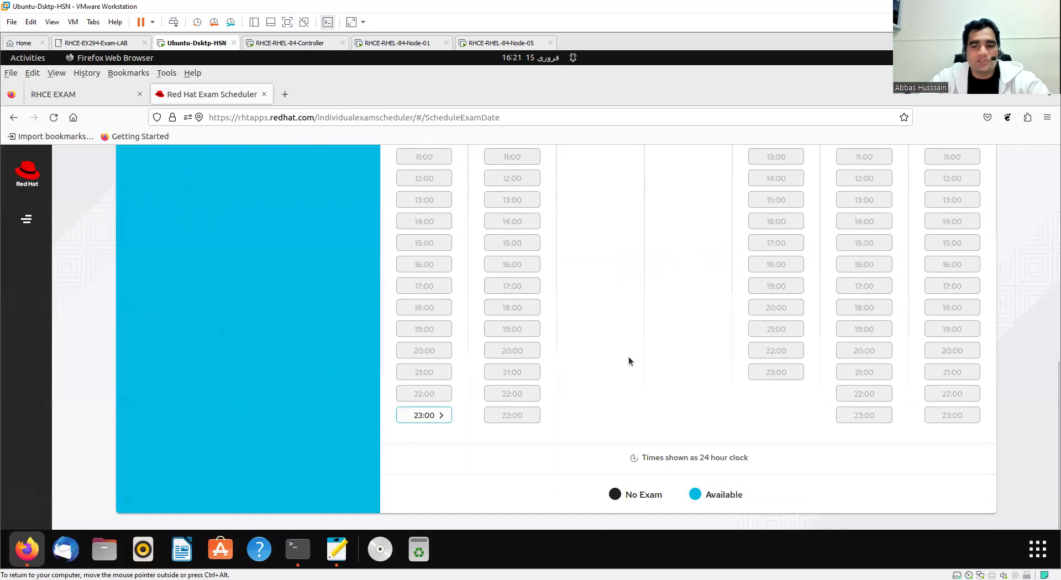
Select 17 February 2023 in the calendar and look through the time slots of the week starting that day
scroll(629, 360, "up", 7)
left_click(313, 327)
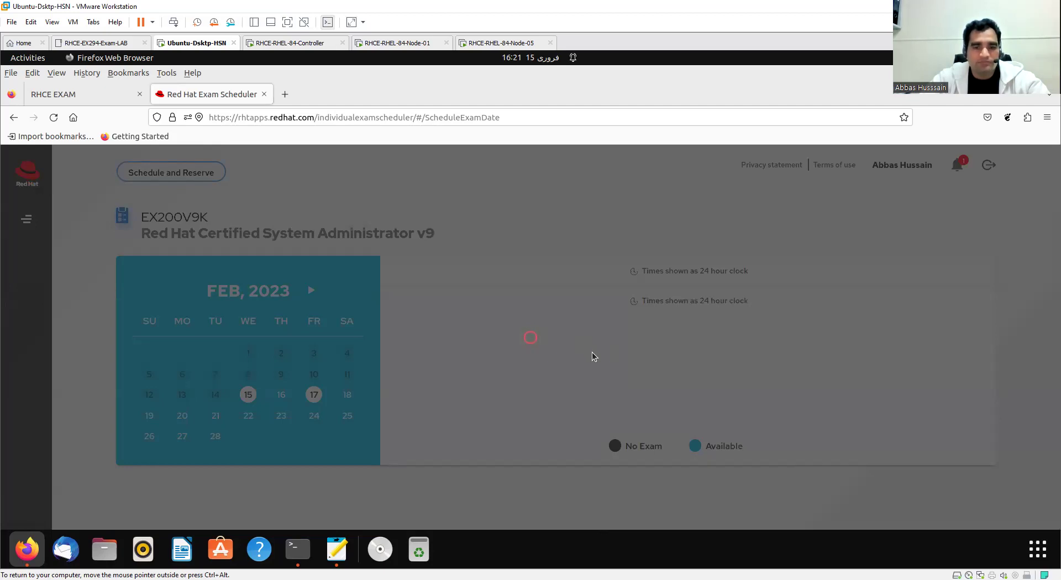
scroll(592, 353, "down", 6)
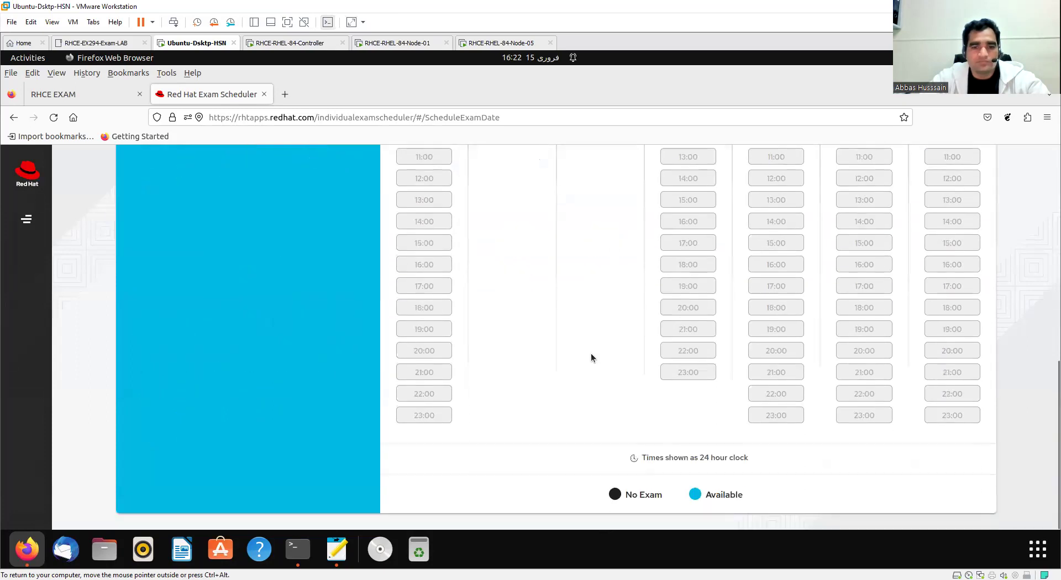
scroll(591, 355, "up", 10)
Check the time slots for 19 and 21 February in the calendar and go back to 16 February 2023
left_click(149, 283)
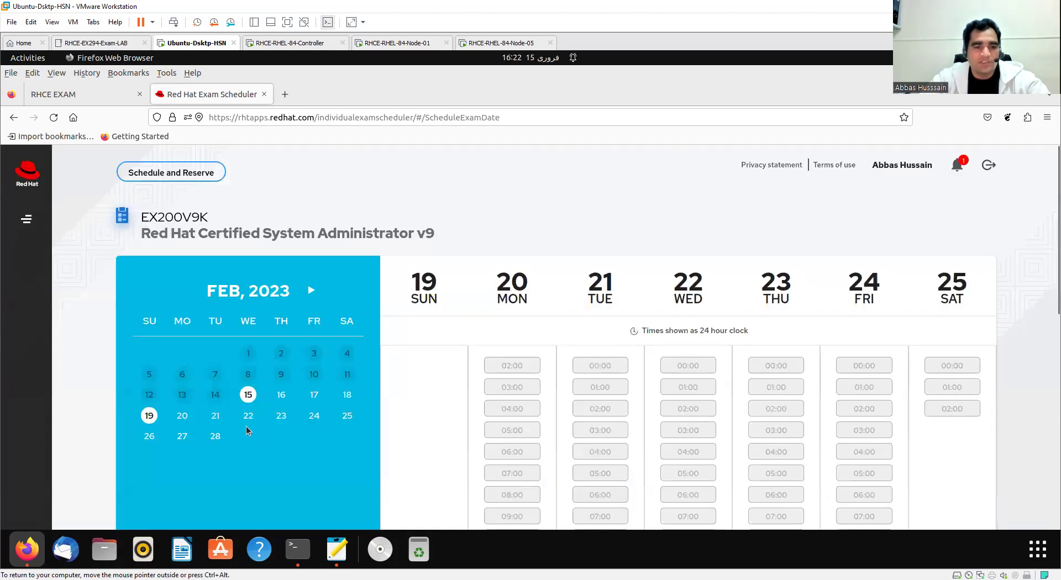
left_click(182, 416)
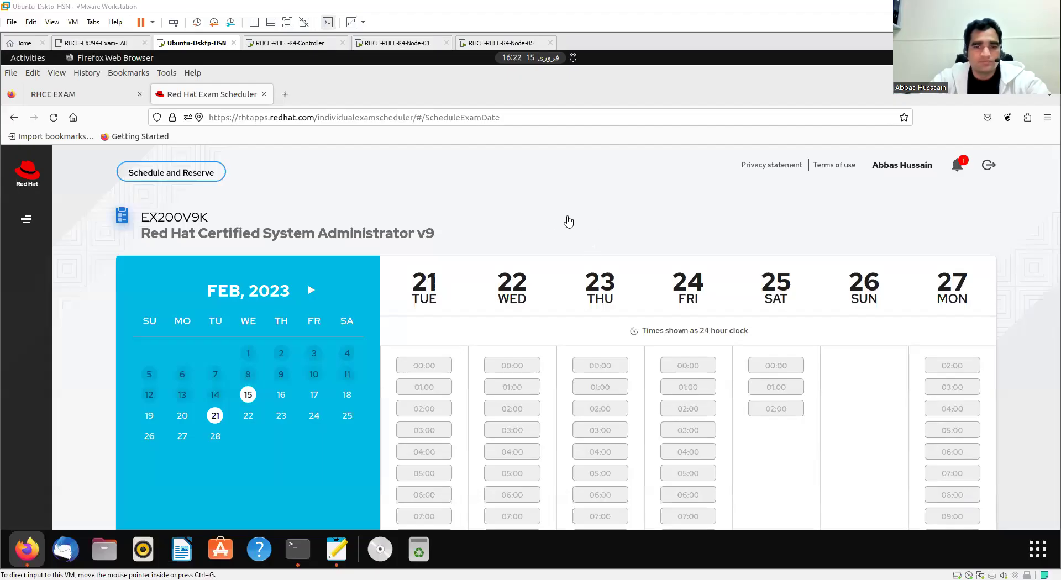
scroll(734, 282, "down", 5)
scroll(734, 282, "up", 5)
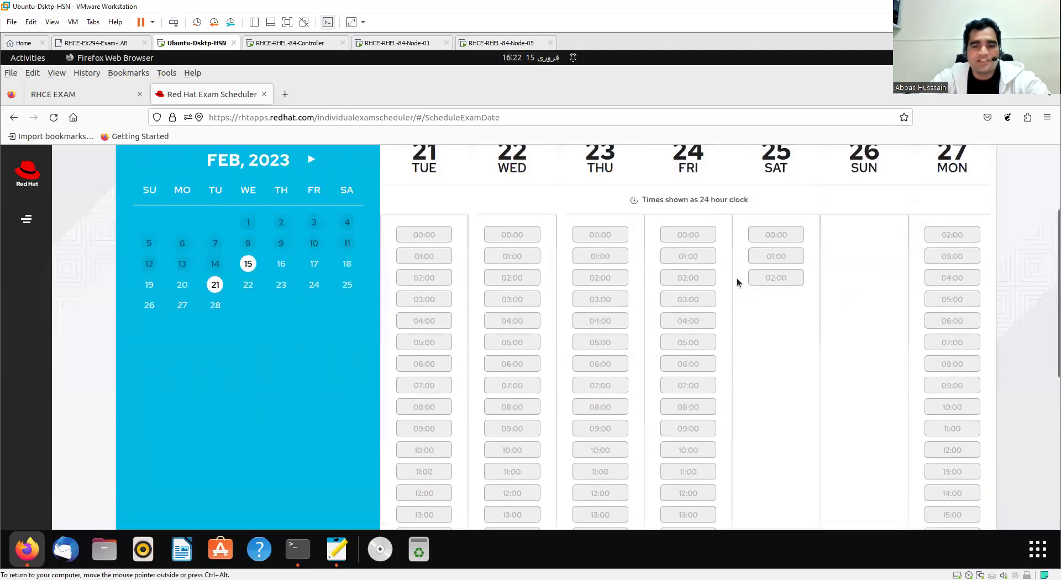
left_click(281, 395)
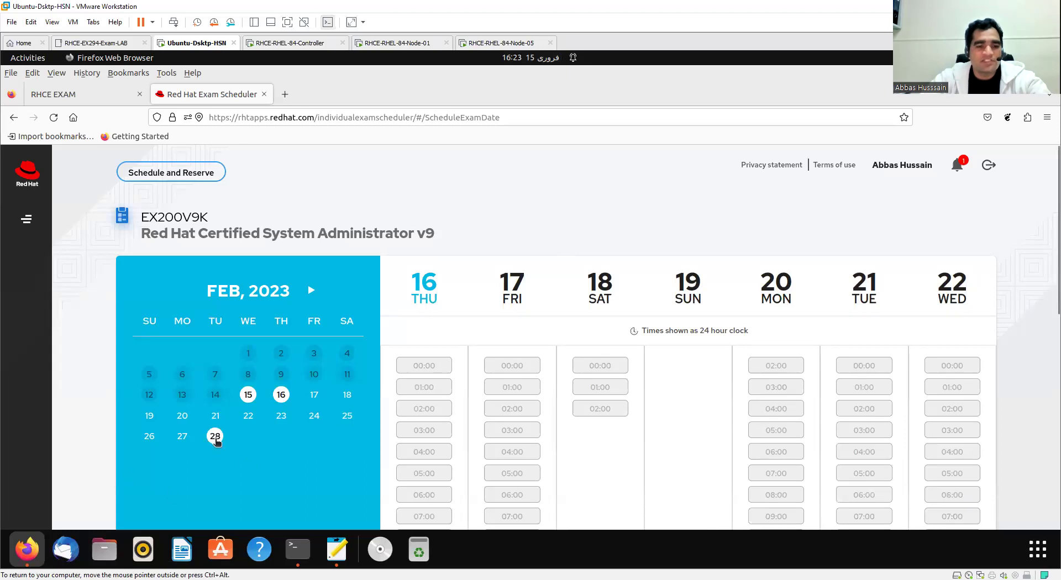
Select 26 February 2023 in the calendar and examine the time slots up to 4 March
left_click(149, 440)
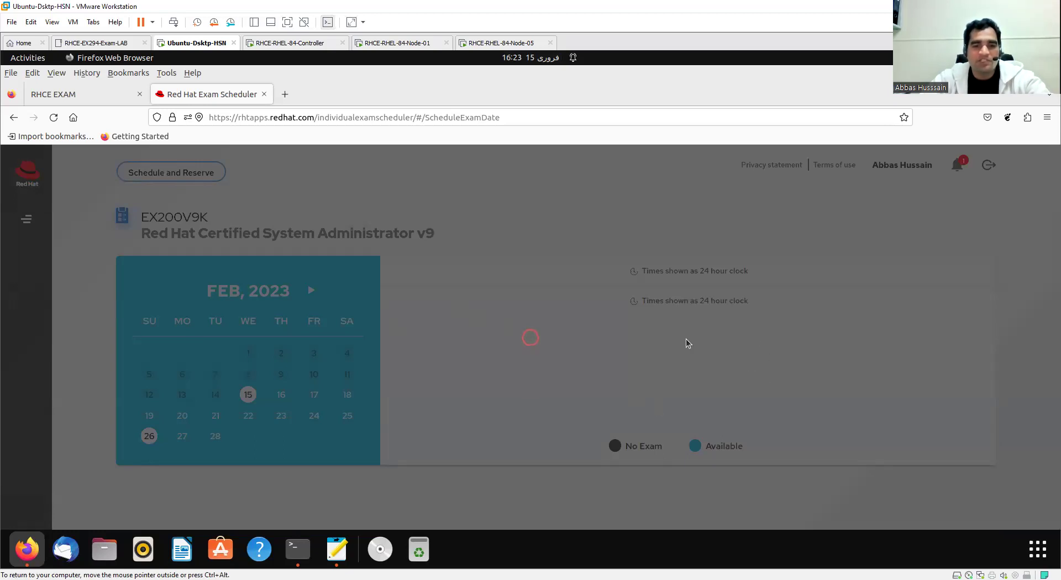
scroll(687, 342, "down", 10)
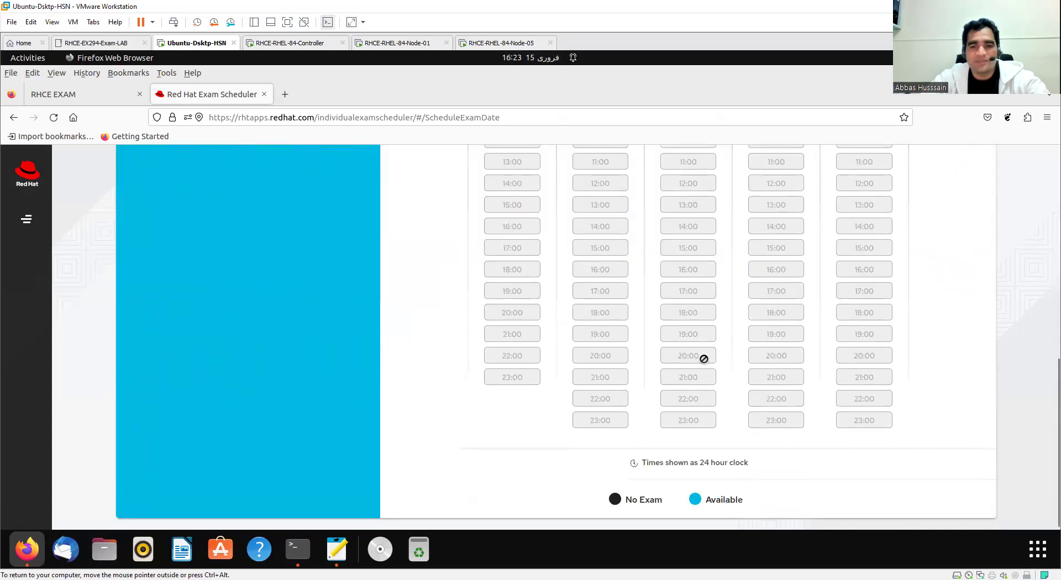
scroll(703, 359, "up", 8)
scroll(704, 359, "up", 2)
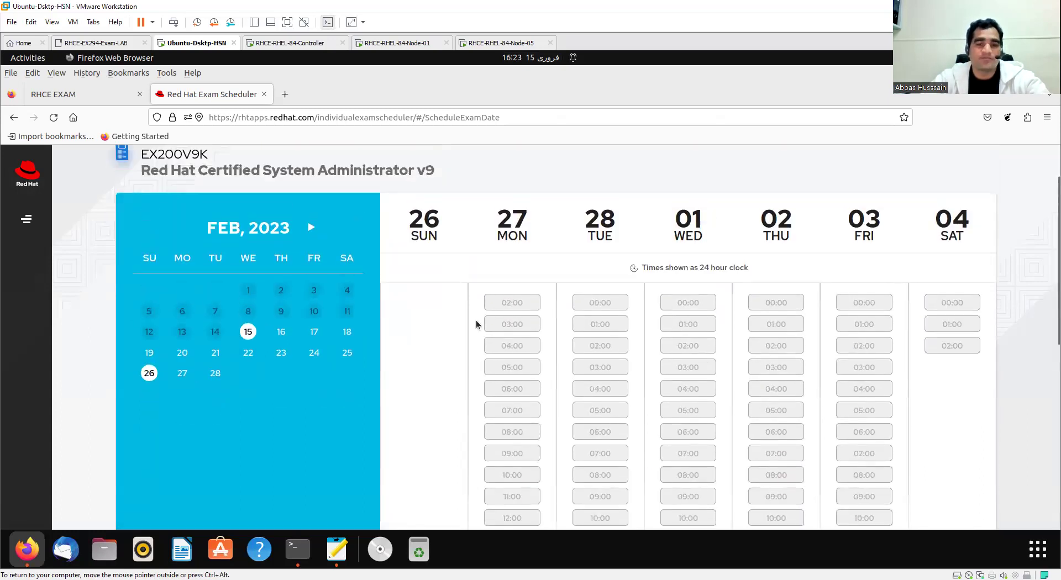
scroll(438, 308, "up", 2)
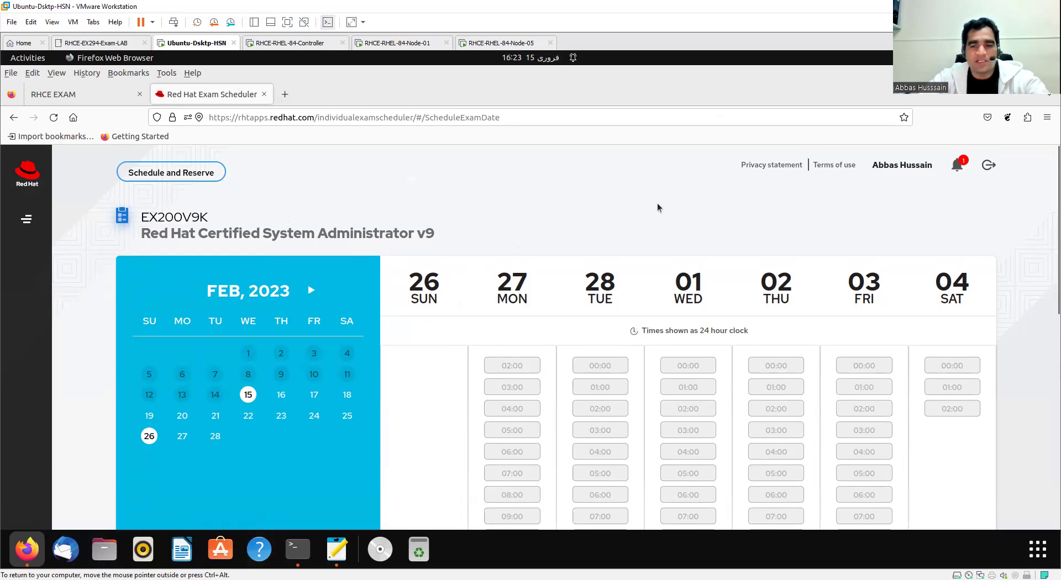
scroll(687, 364, "down", 5)
scroll(502, 324, "down", 3)
scroll(553, 319, "up", 5)
scroll(552, 318, "up", 3)
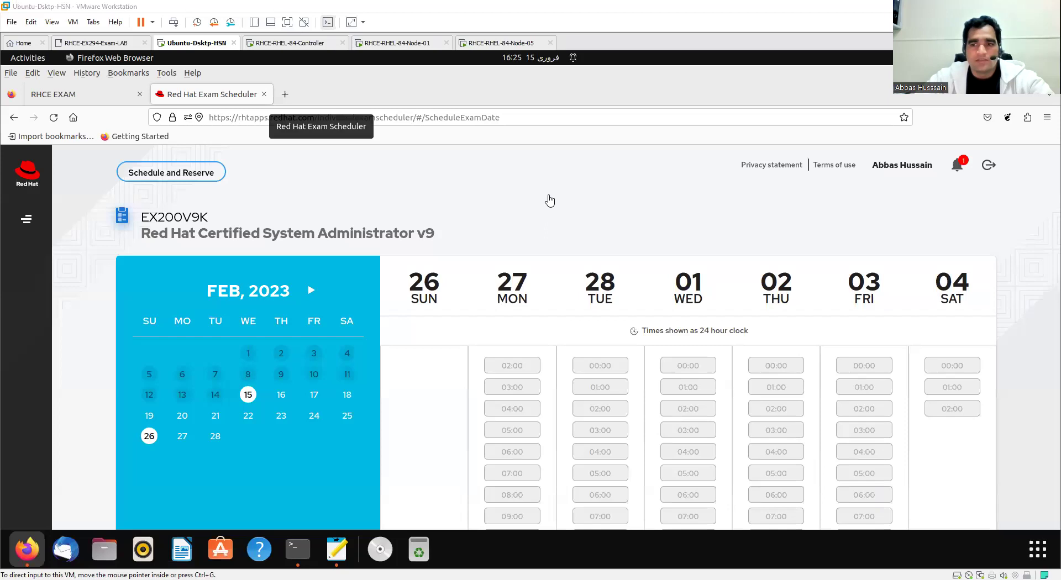
scroll(568, 205, "down", 2)
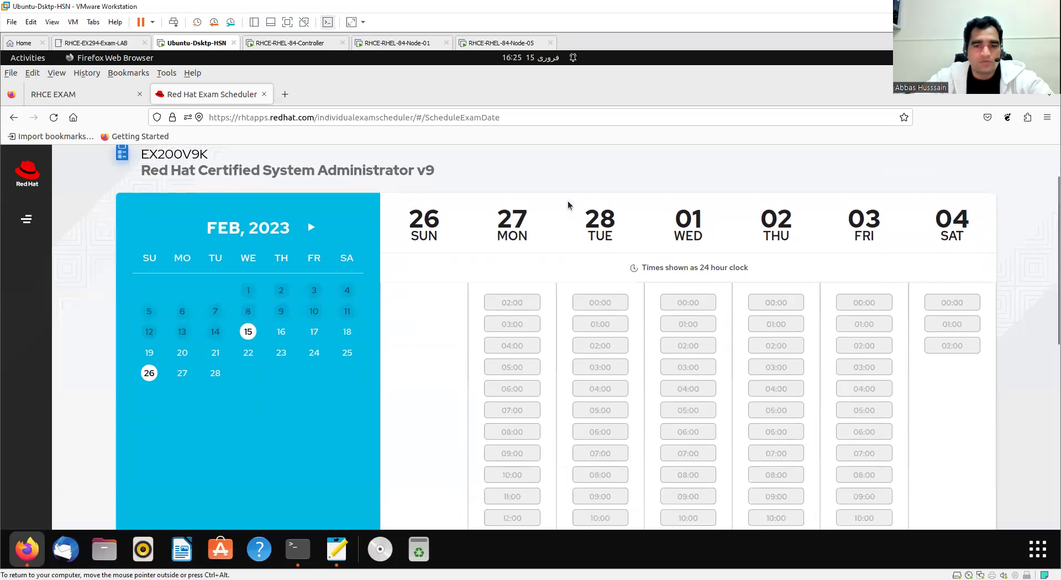
scroll(579, 183, "up", 2)
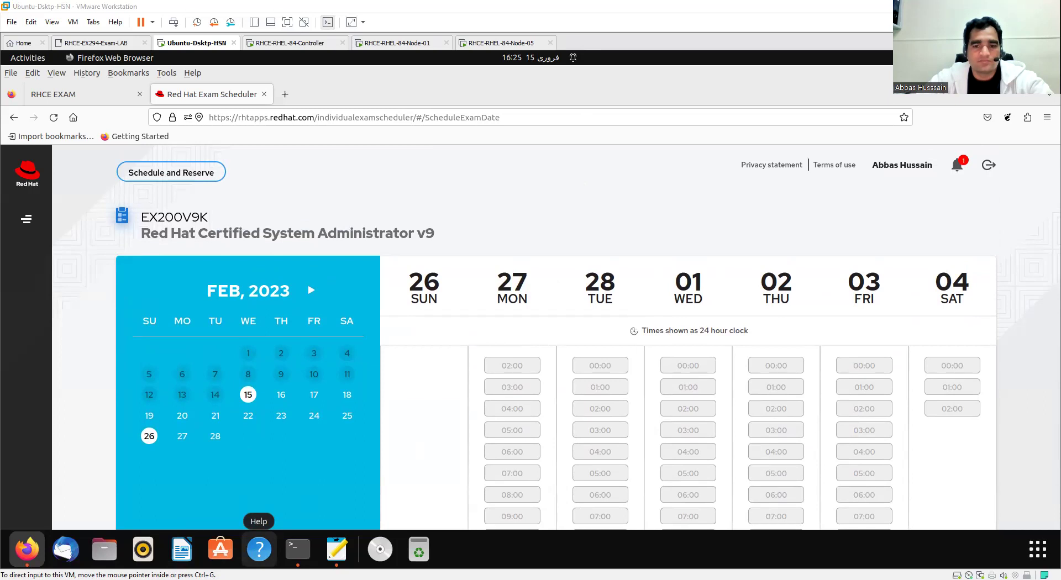
Switch to the Outlook message asking to extend the EX294 exam expiry date, read its text and highlight the contact phone number
key("alt+Tab")
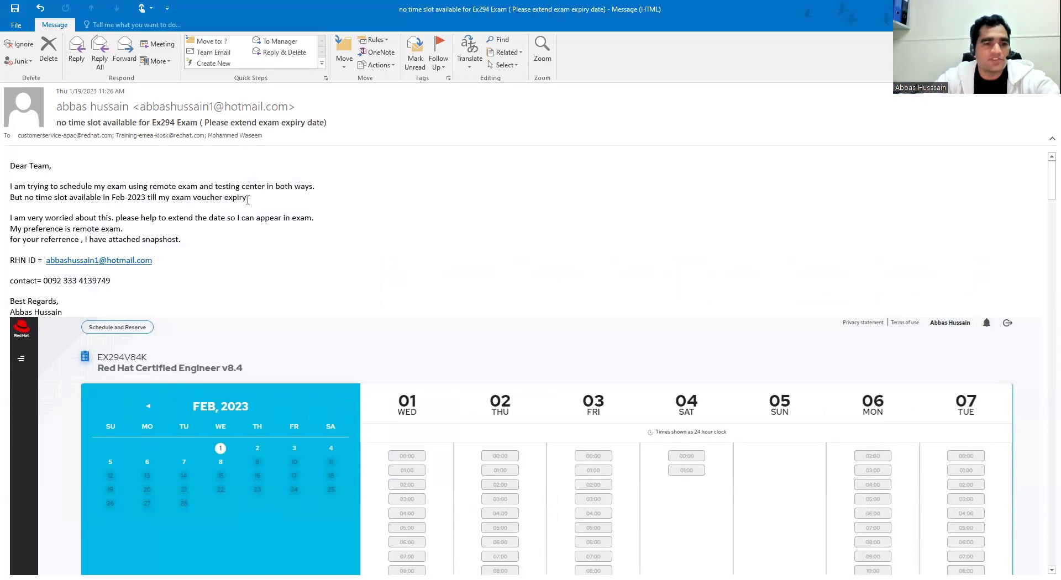
scroll(282, 219, "down", 2)
scroll(148, 284, "up", 2)
left_click_drag(43, 281, 128, 282)
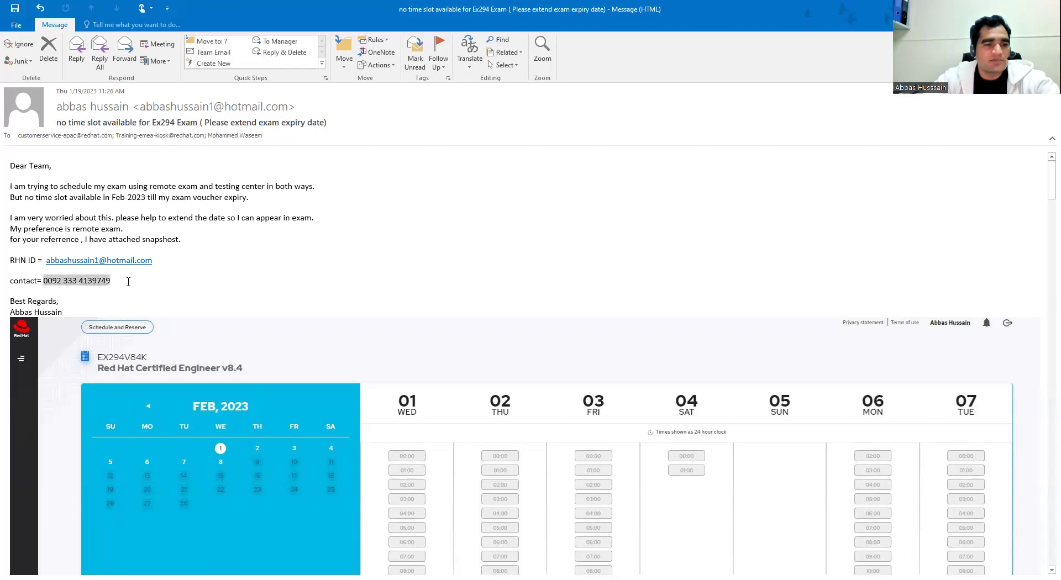
left_click(258, 294)
Examine the EX294V84K scheduler snapshots embedded in the e-mail for the February 2023 dates and return to the message's beginning
scroll(420, 260, "down", 3)
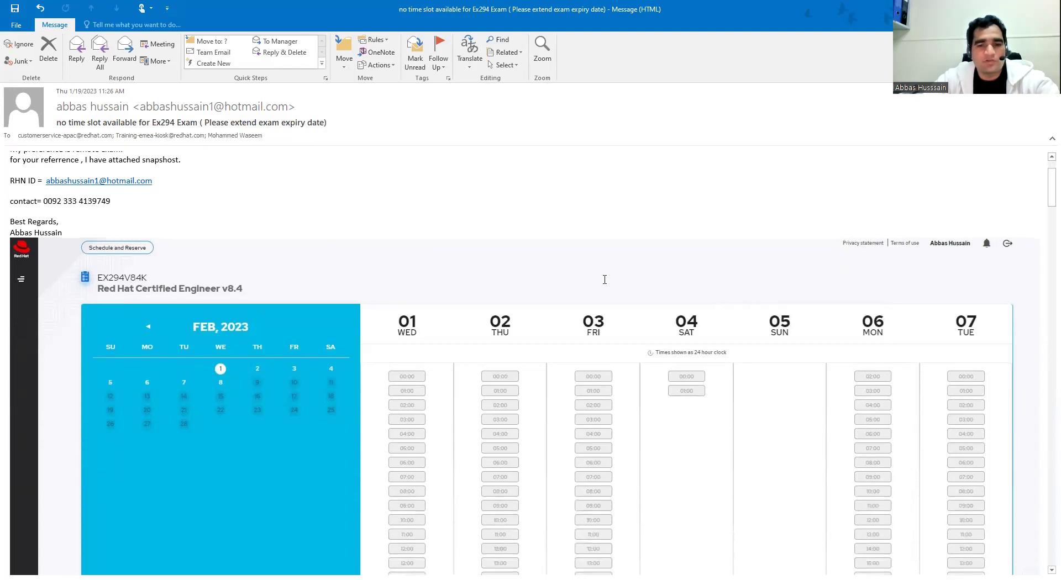
scroll(638, 276, "down", 1)
scroll(638, 276, "down", 1)
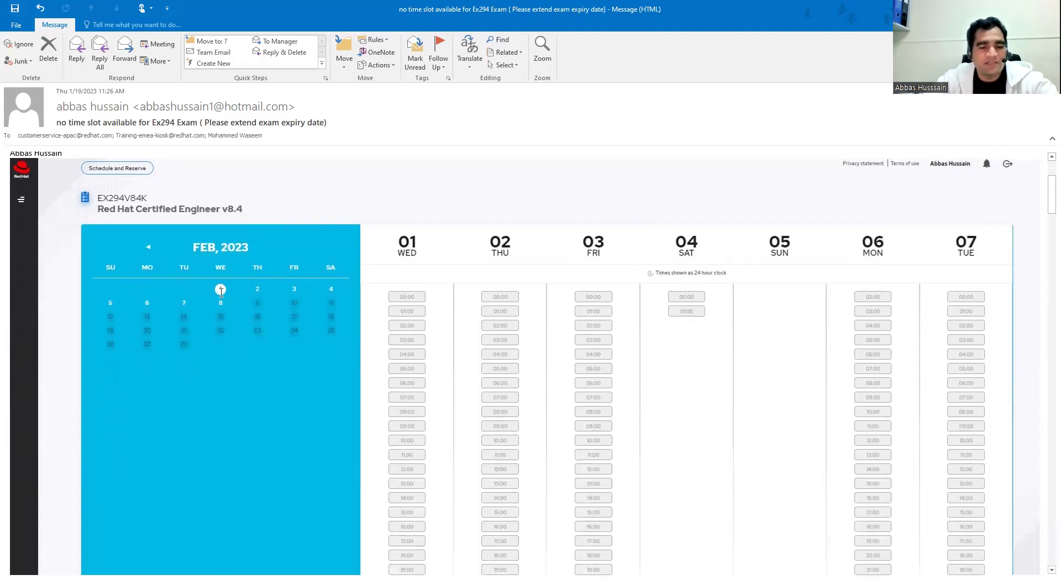
scroll(557, 281, "down", 10)
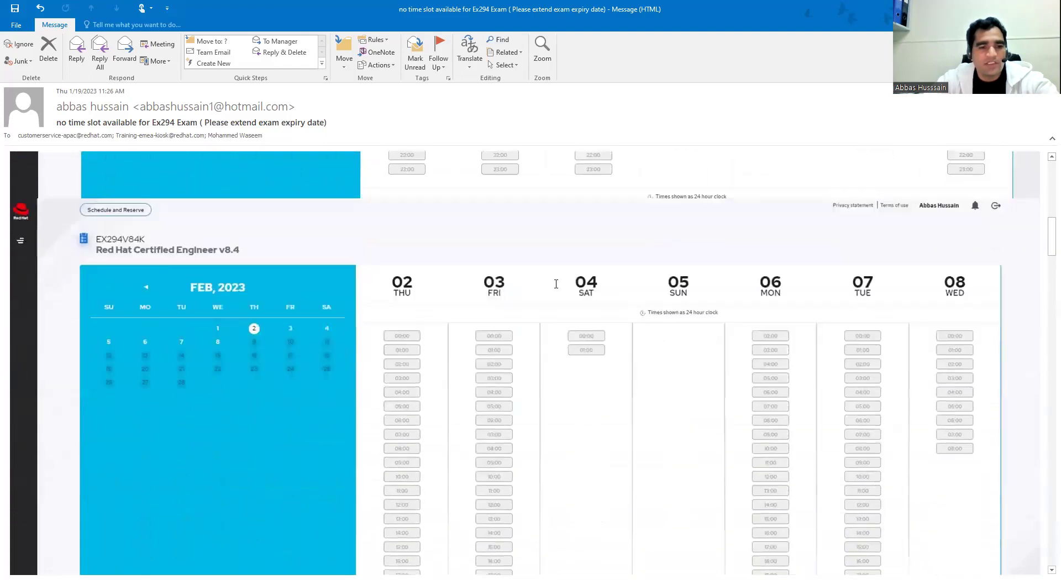
scroll(886, 296, "down", 12)
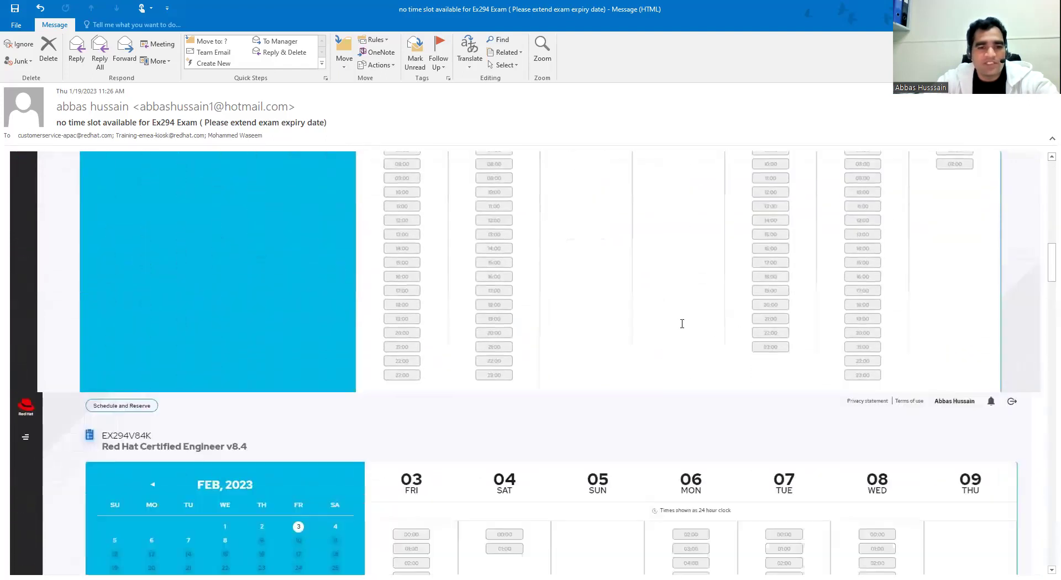
scroll(313, 283, "down", 12)
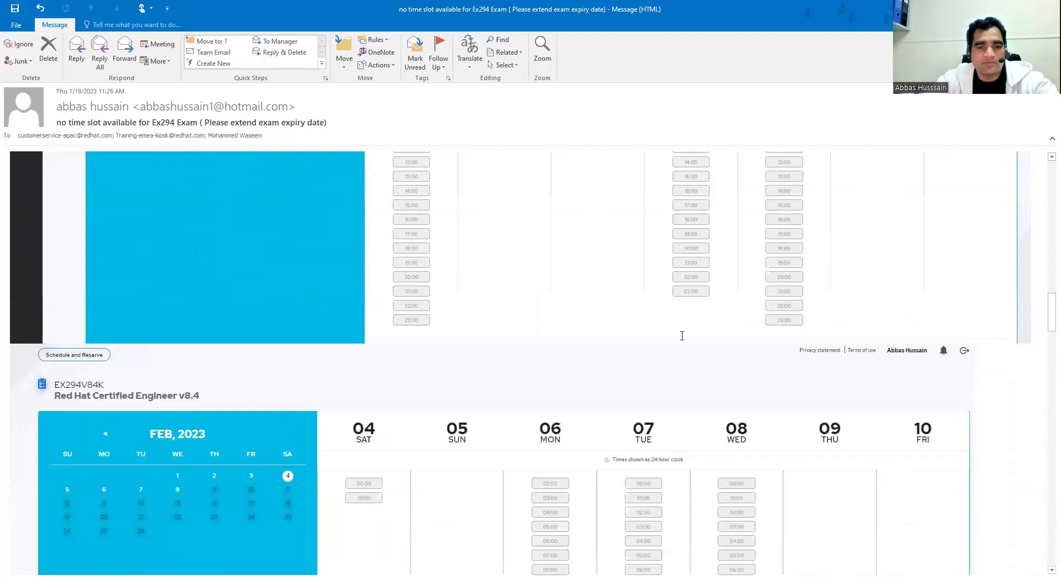
scroll(680, 354, "down", 12)
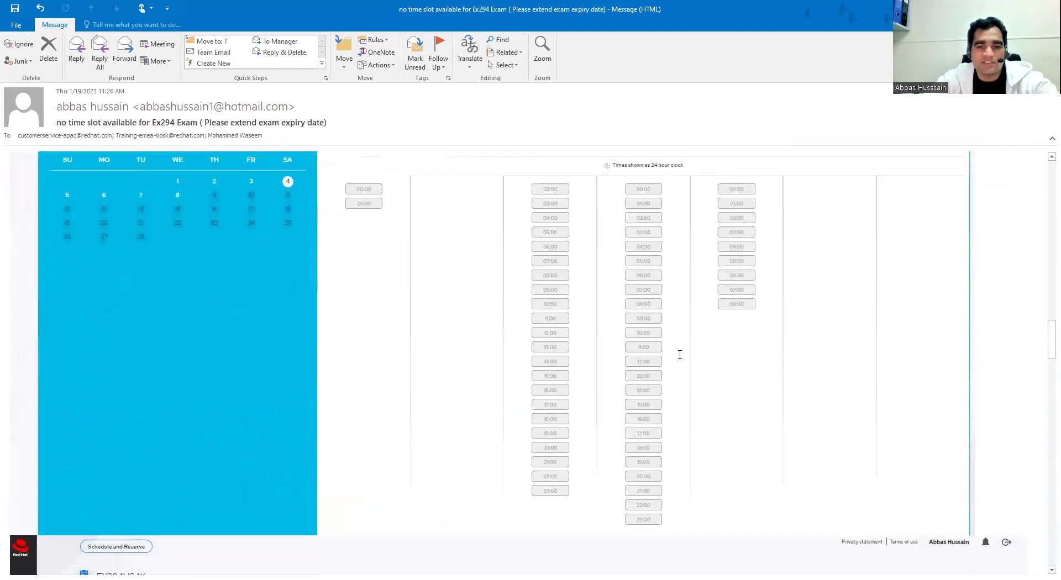
scroll(675, 359, "down", 15)
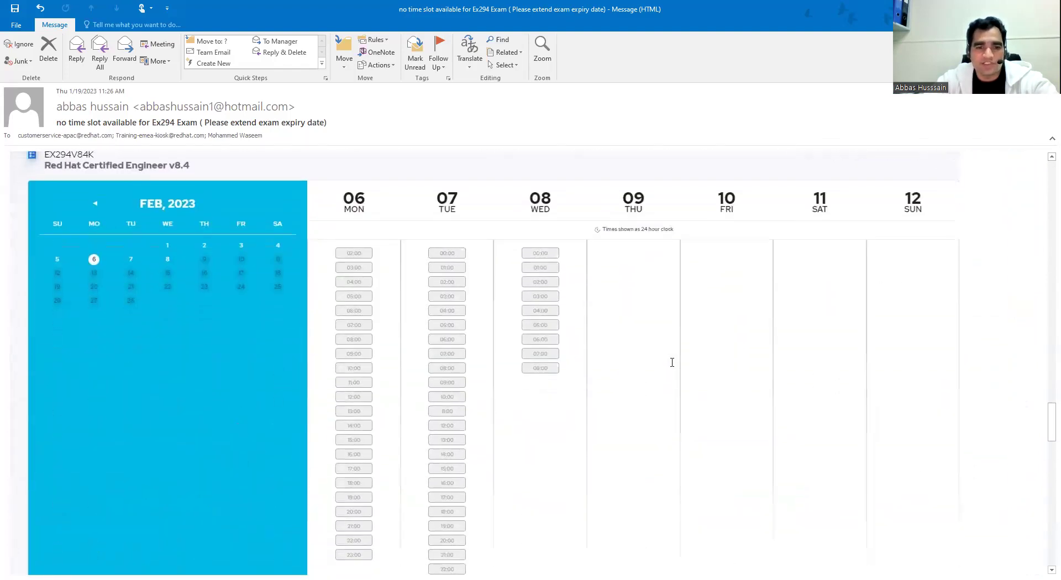
scroll(672, 362, "down", 15)
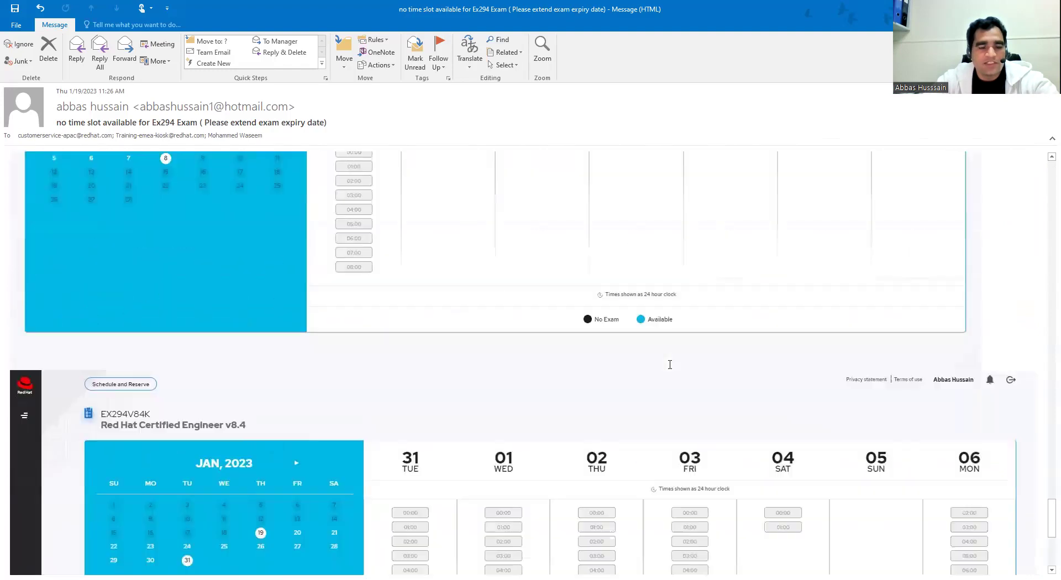
scroll(669, 365, "up", 12)
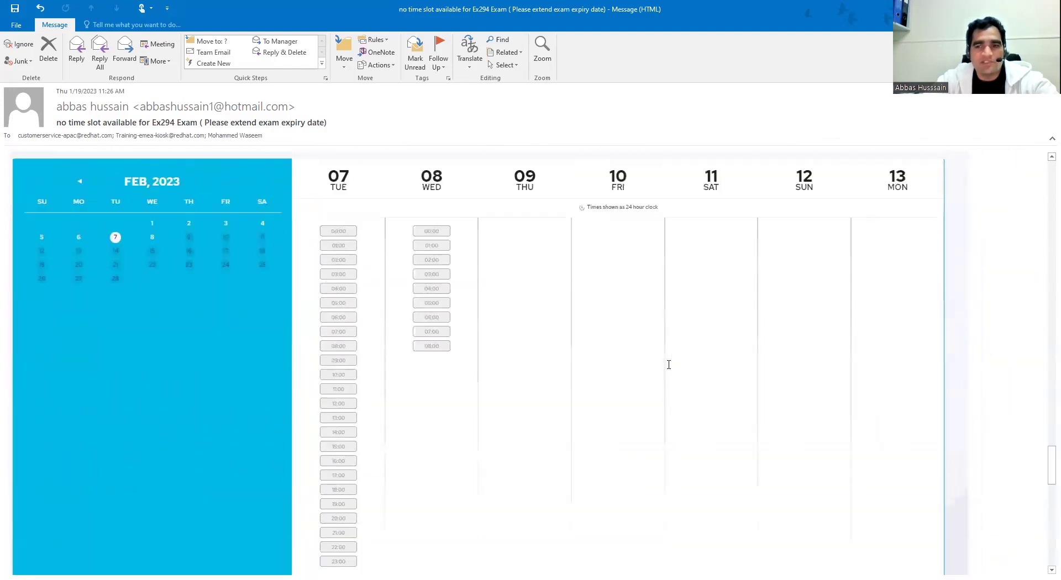
left_click_drag(1046, 474, 1044, 182)
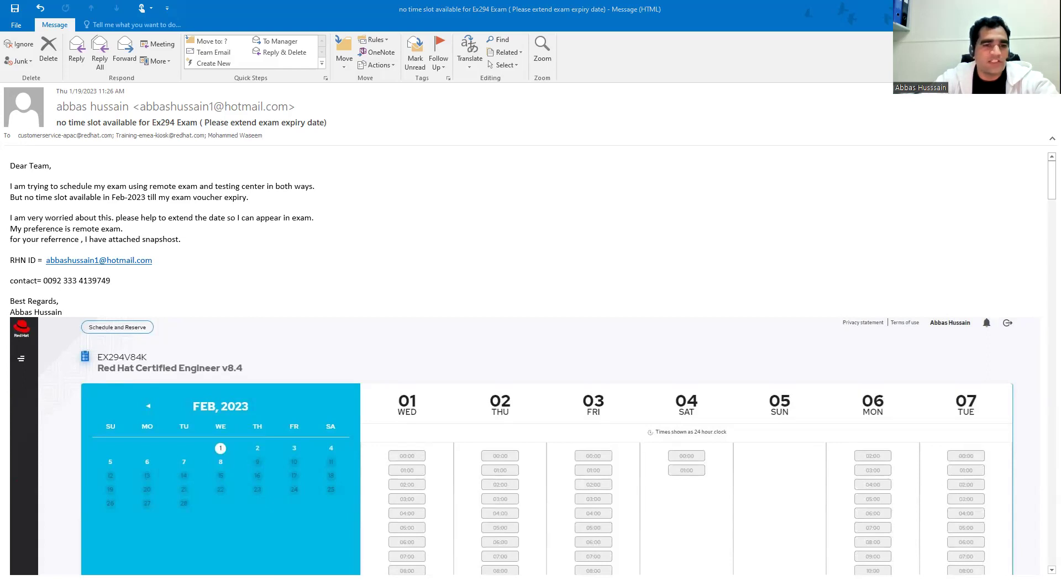
Switch to the reply message "Re: Red Hat - Schedule EX200K + EX294K" and read through the correspondence about the exam booking
key("alt+Tab")
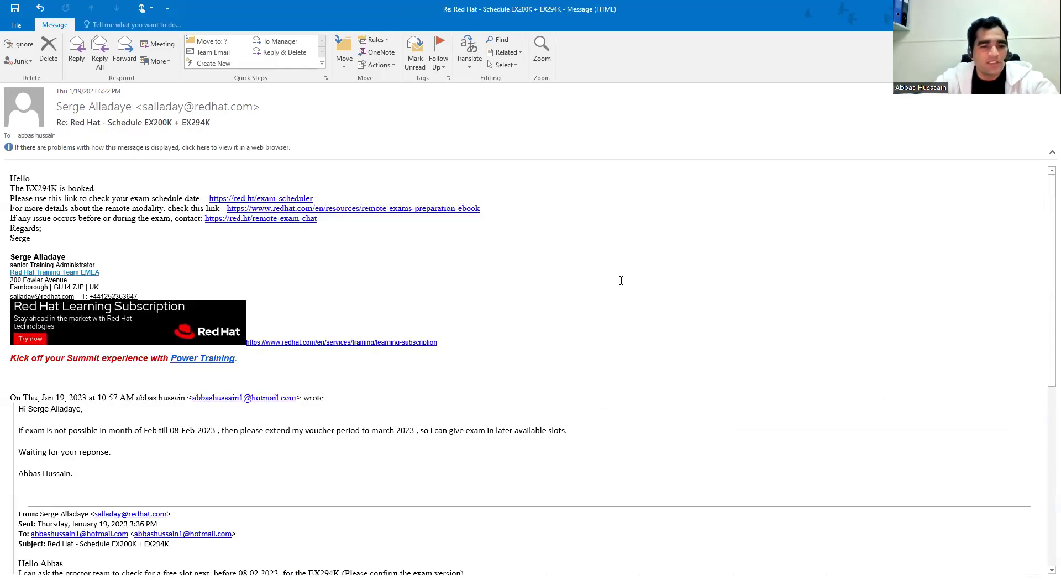
scroll(618, 278, "down", 10)
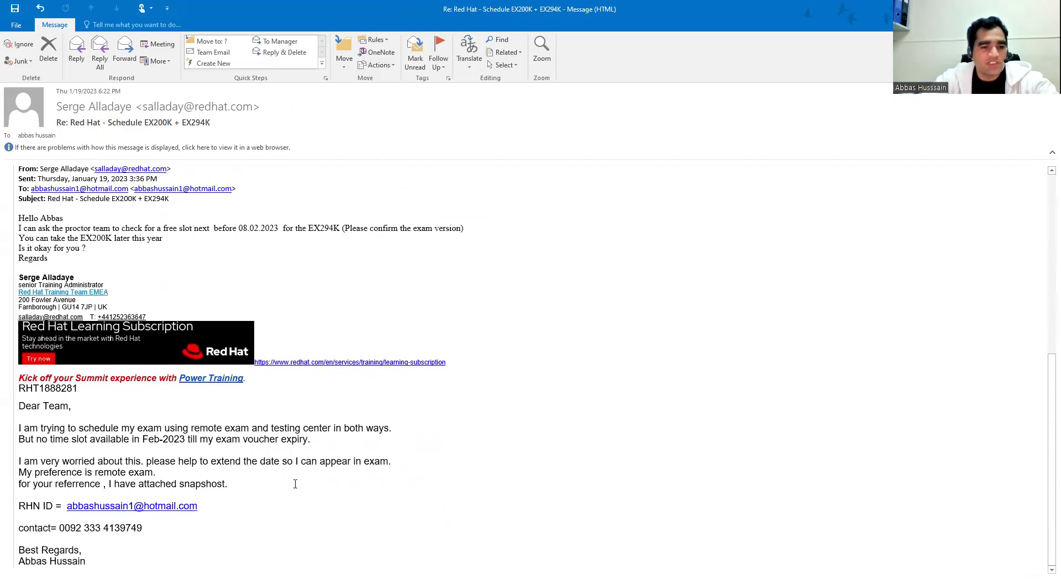
scroll(390, 331, "up", 2)
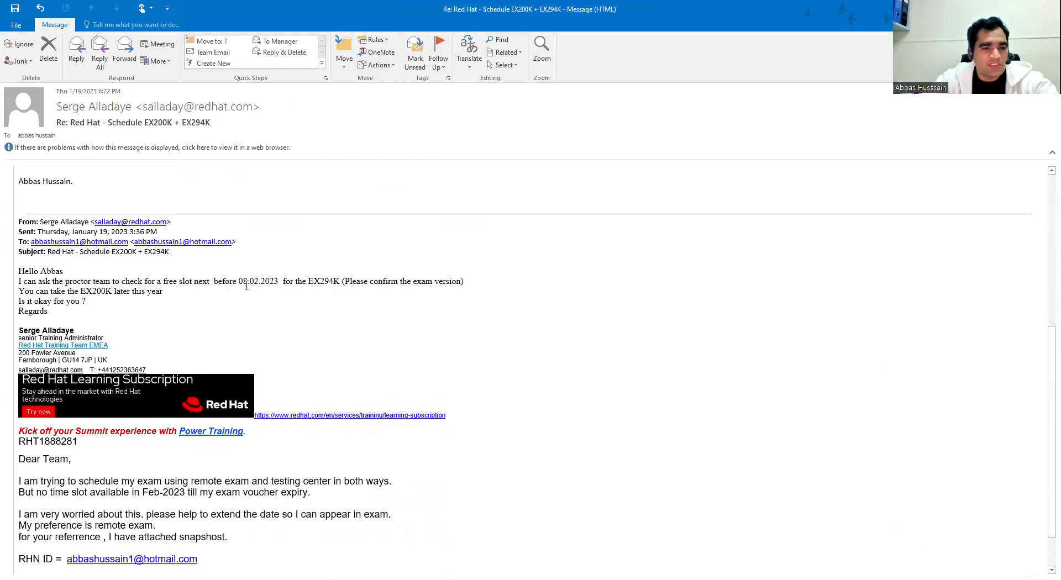
scroll(299, 279, "up", 4)
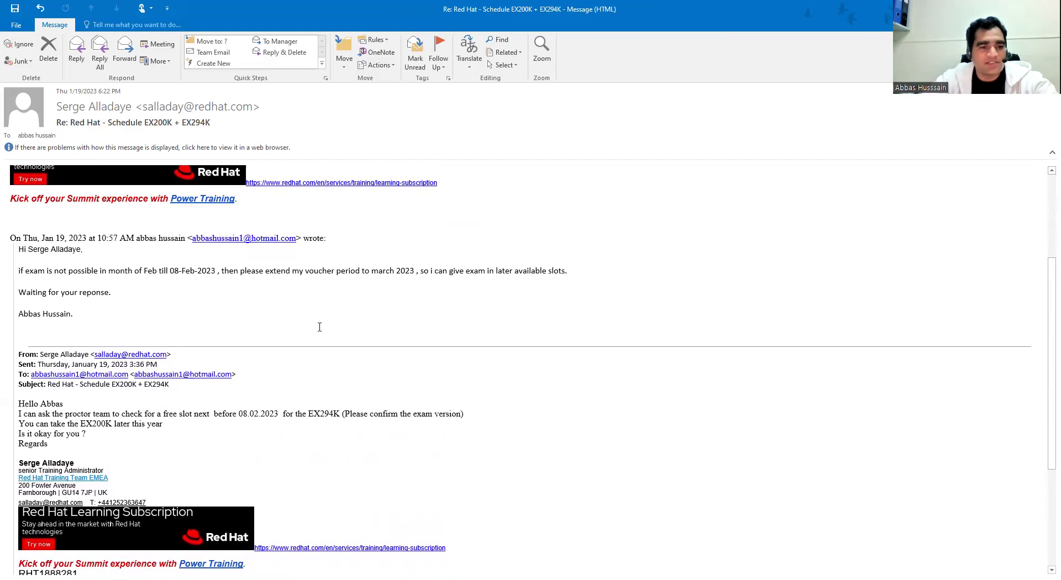
scroll(319, 327, "up", 5)
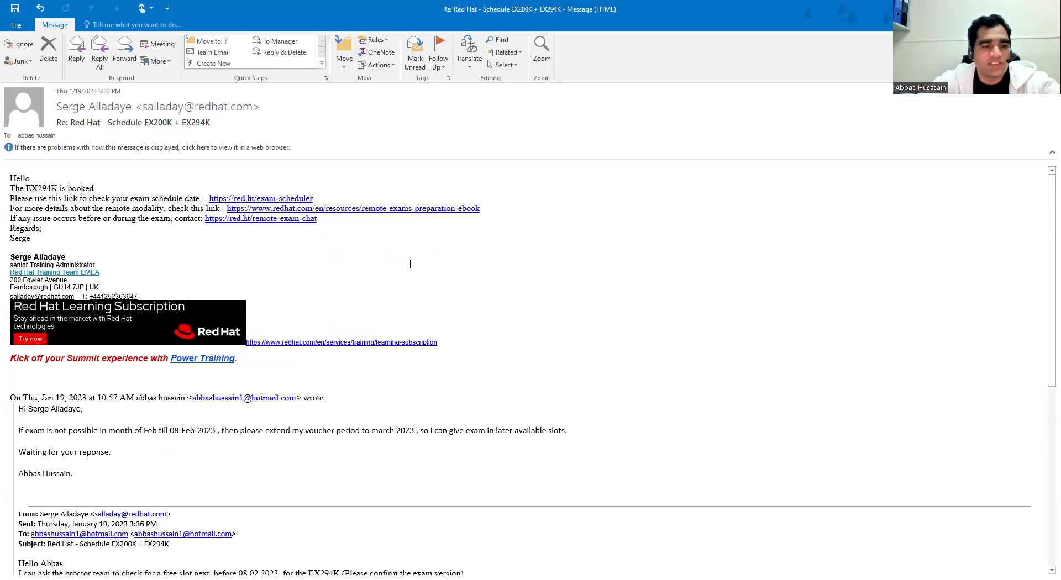
scroll(400, 271, "down", 4)
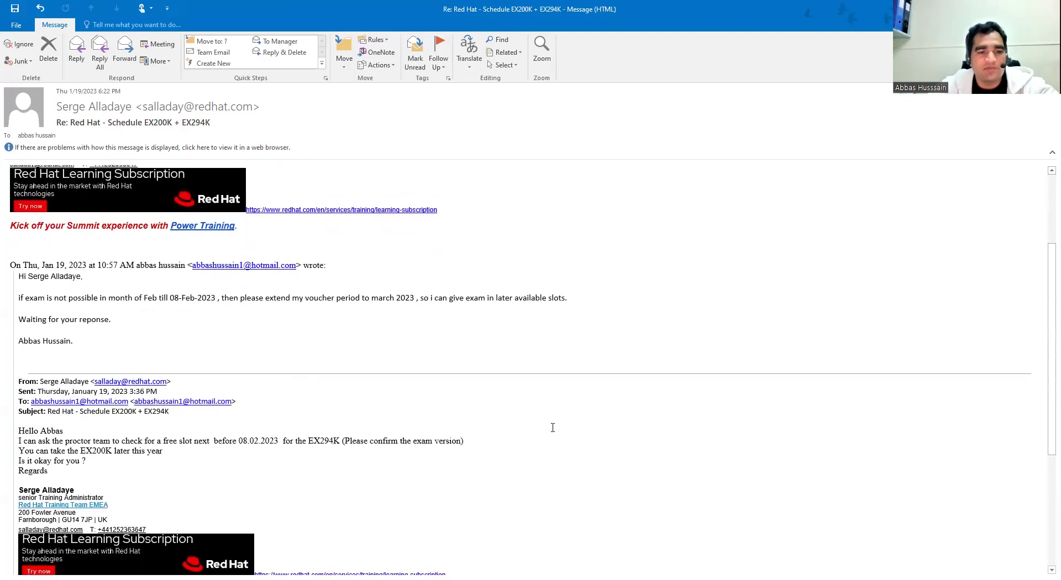
Read the original scheduling request quoted at the end of the reply thread and return to the message's beginning
scroll(587, 374, "down", 6)
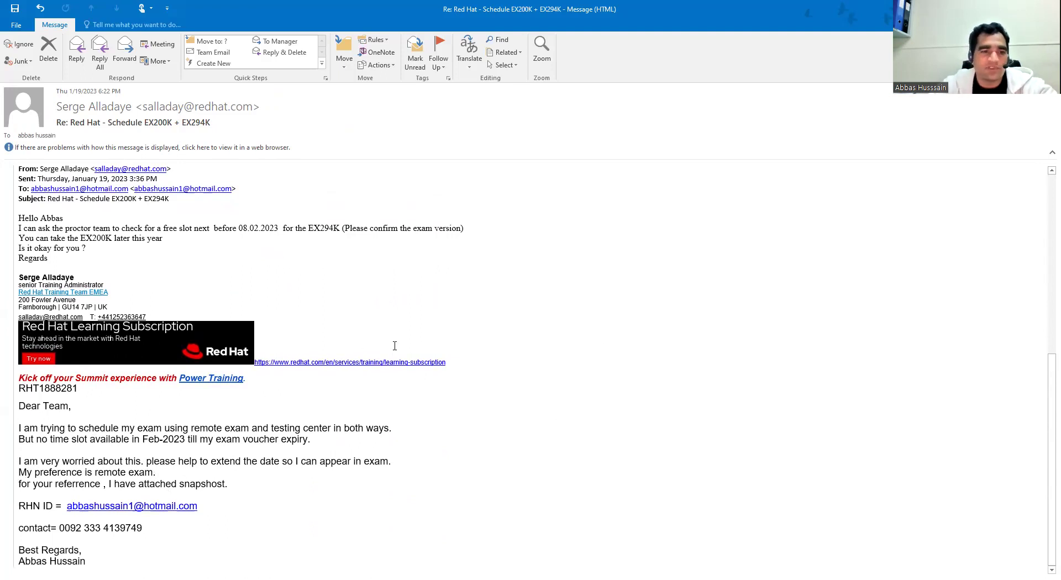
scroll(395, 346, "up", 10)
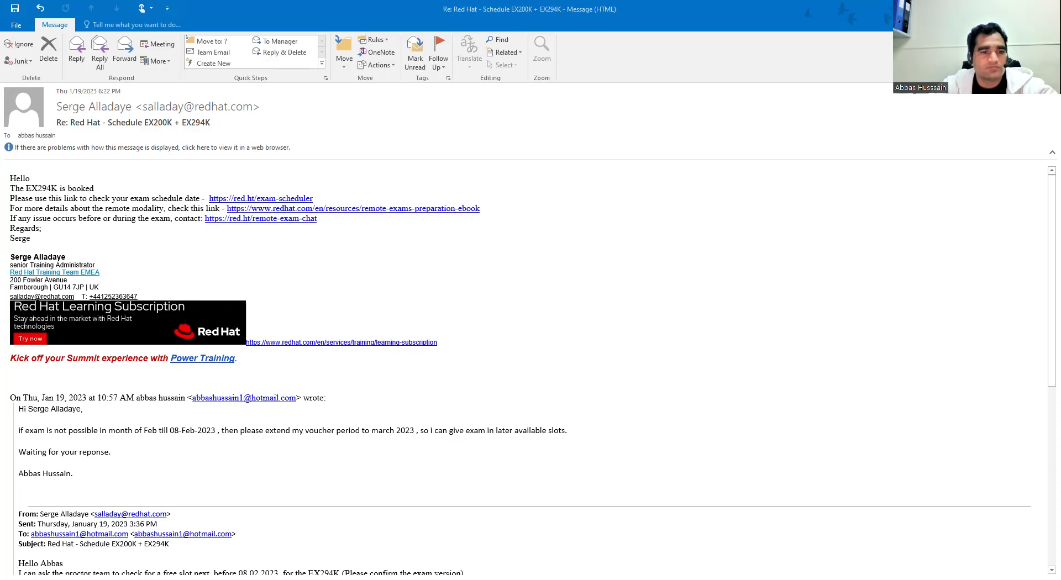
Switch to the message "Your Red Hat Individual Exam Reservation Has Been Confirmed" and examine its scheduled date and time, exam code and exam name
key("ctrl+period")
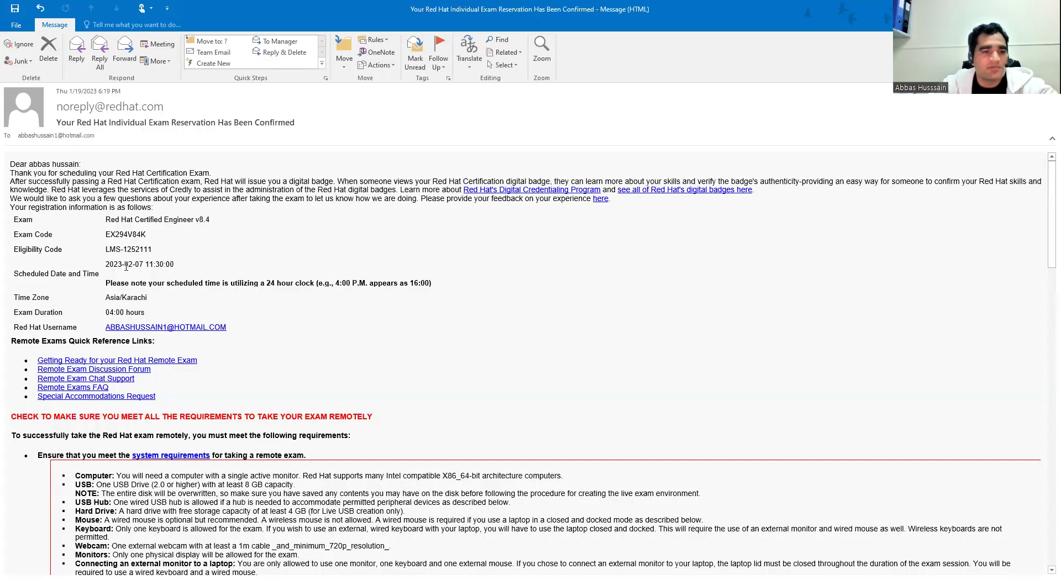
left_click_drag(146, 265, 169, 265)
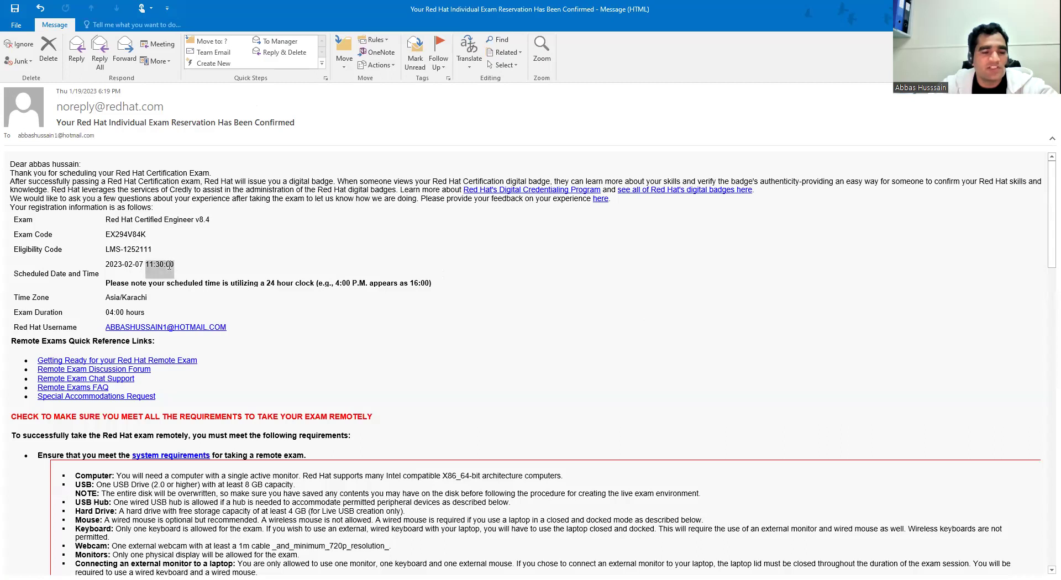
left_click(389, 260)
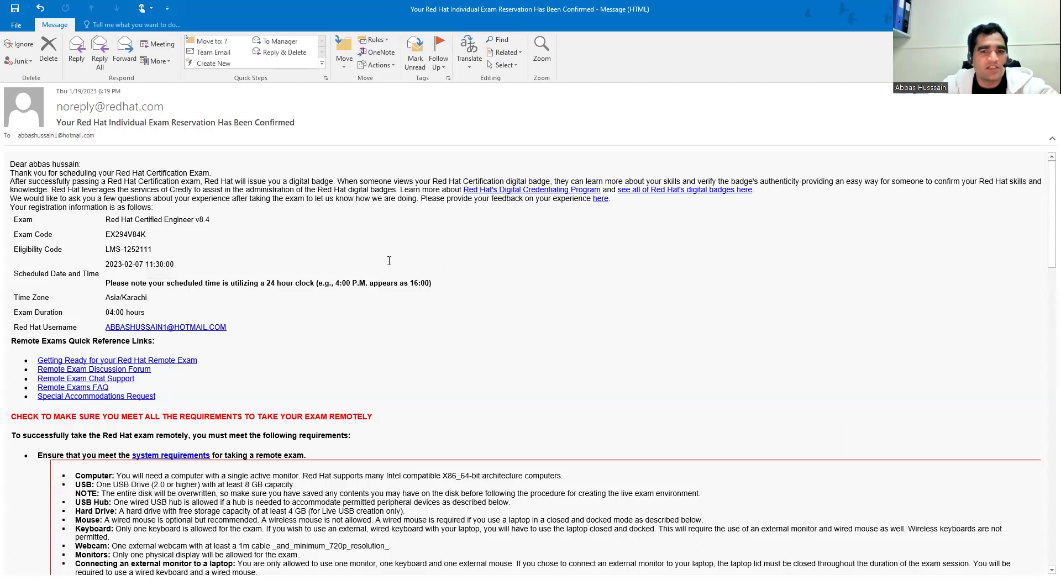
left_click(106, 263)
left_click(126, 266)
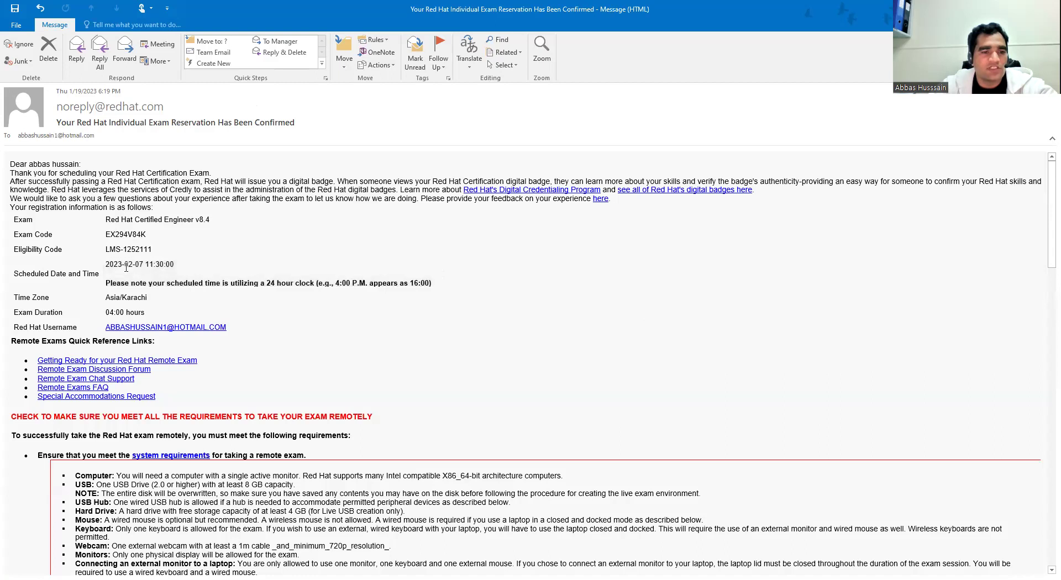
left_click(106, 235)
left_click(110, 235)
left_click(109, 222)
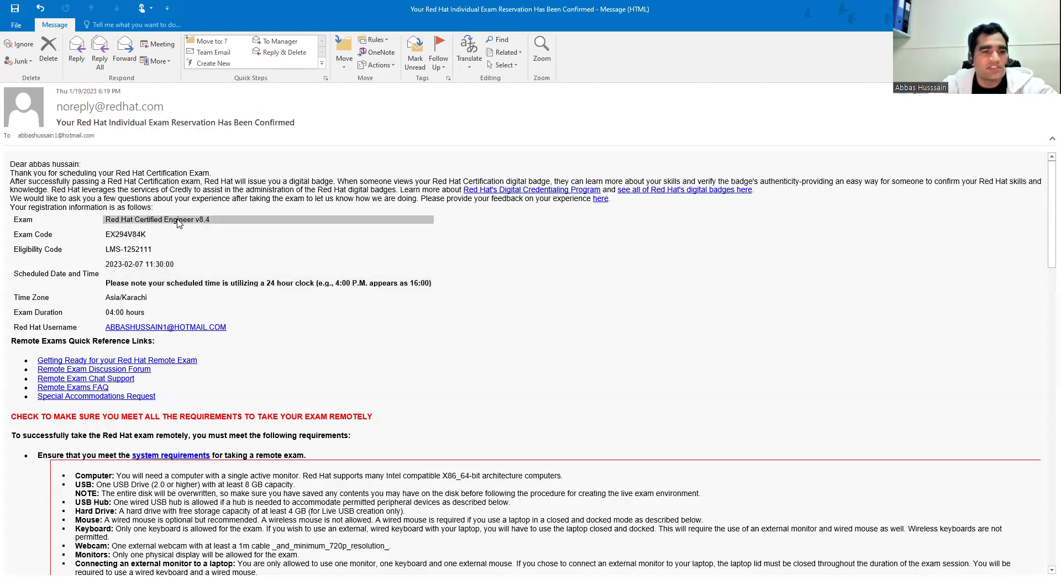
left_click(211, 238)
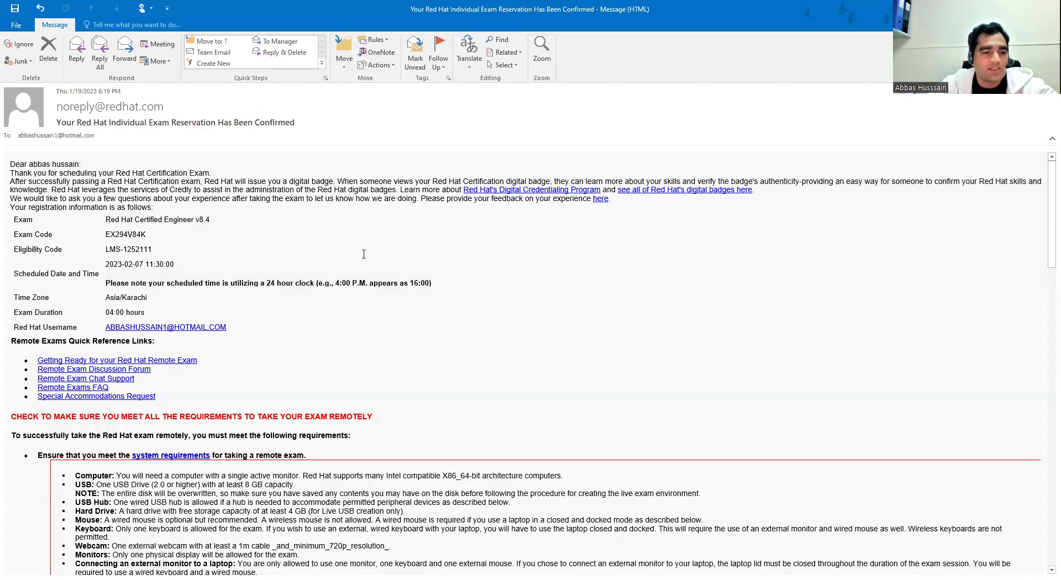
Read the remote exam system requirements, identification rules and Live ISO download section in the confirmation message
scroll(363, 254, "down", 7)
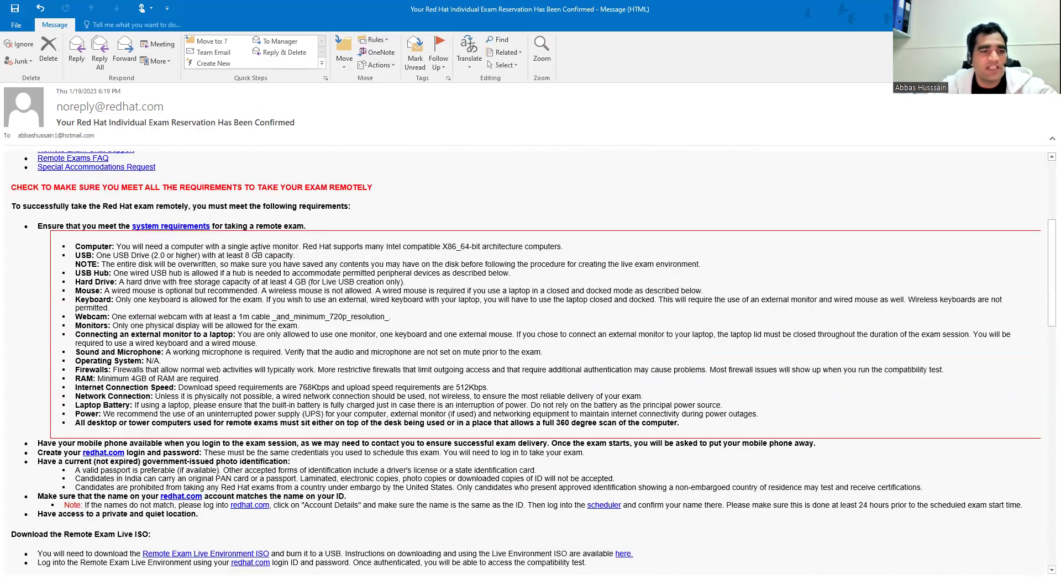
scroll(509, 209, "up", 4)
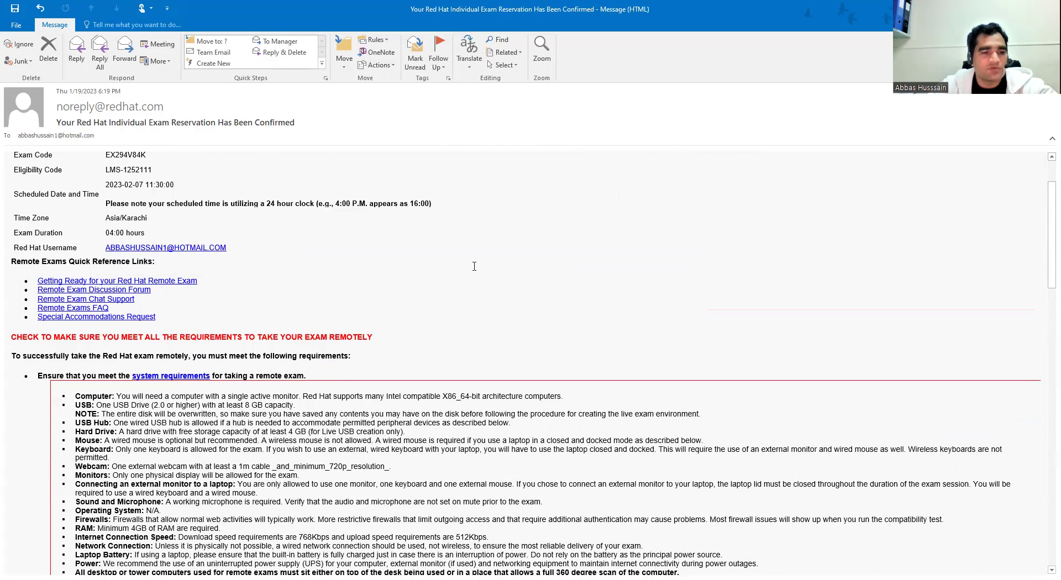
scroll(474, 266, "down", 10)
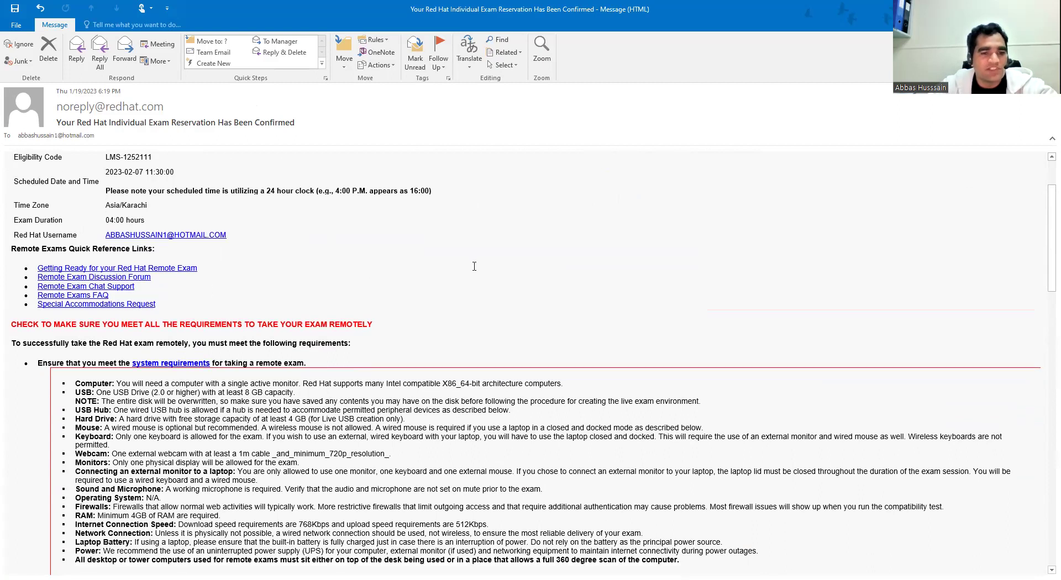
scroll(474, 266, "down", 1)
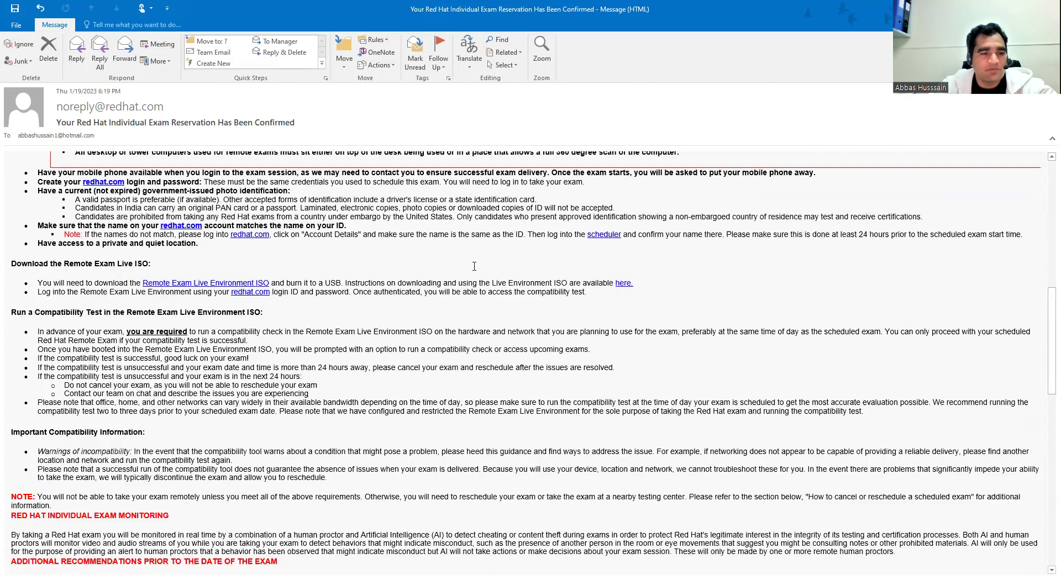
scroll(93, 260, "down", 1)
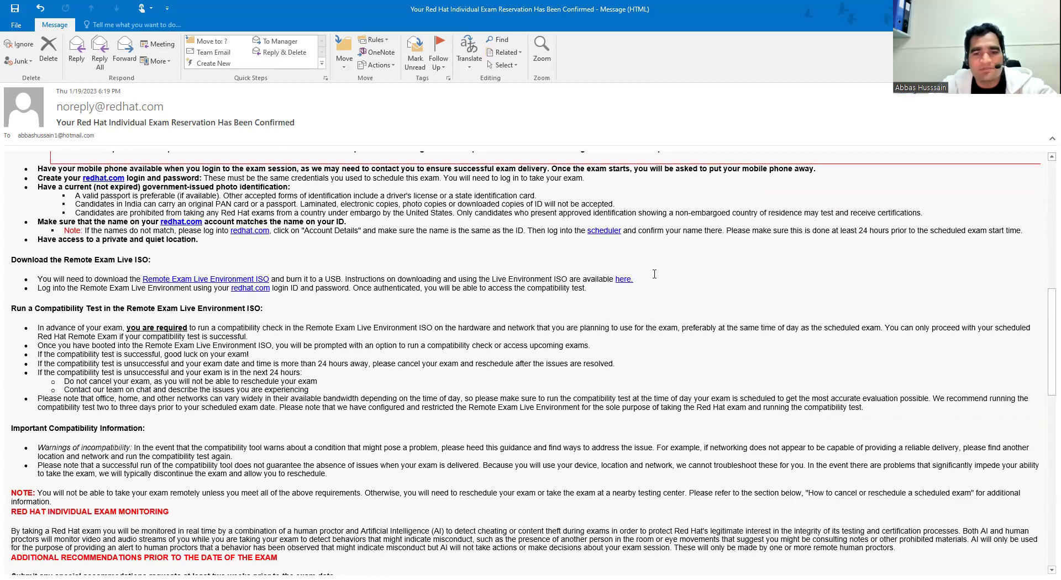
mouse_move(629, 285)
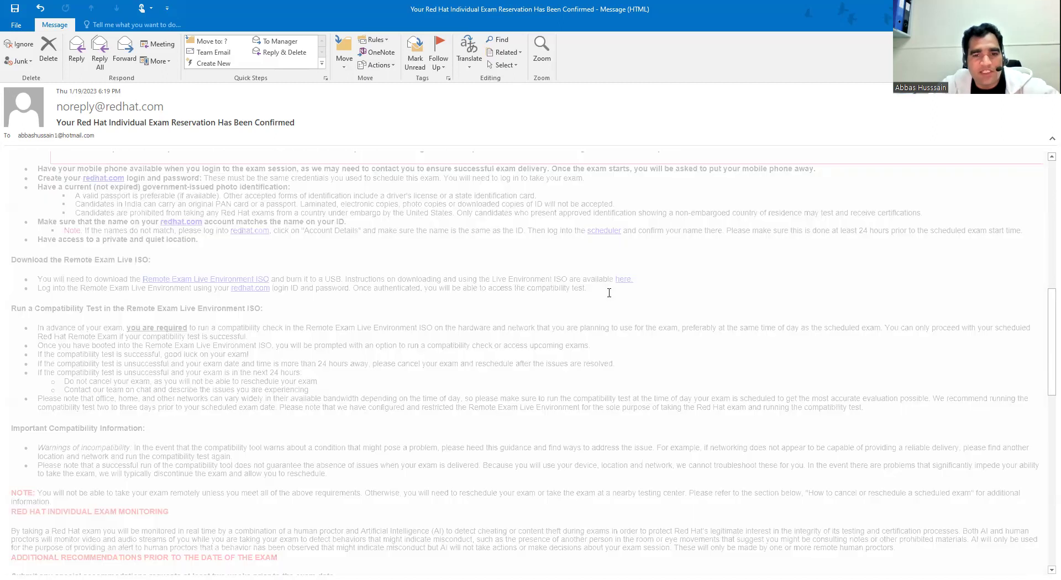
Enlarge the confirmation text and read from the compatibility test section through the exam-day instructions and cancellation rules
scroll(609, 293, "up", 4)
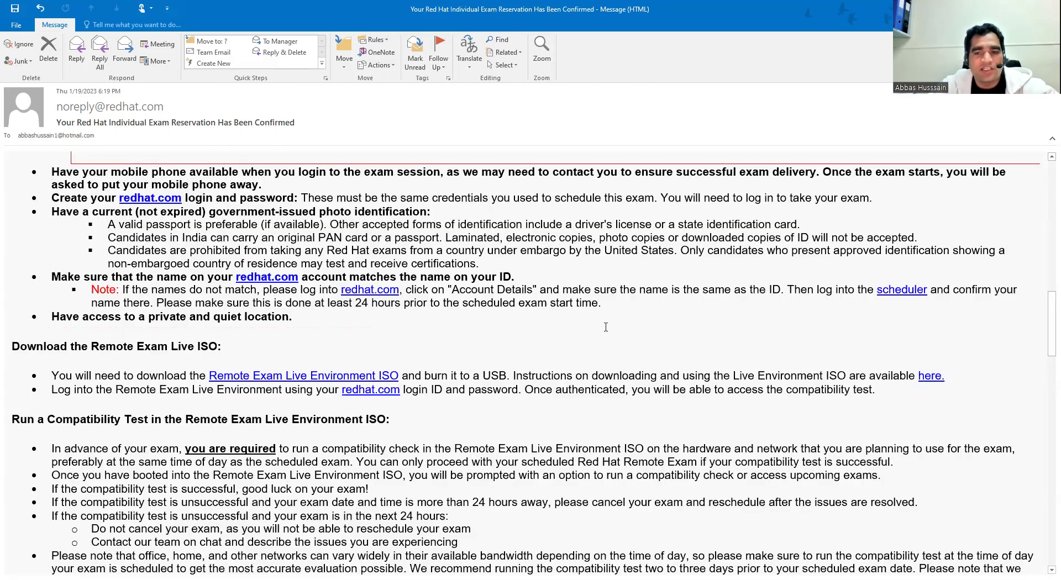
scroll(605, 327, "down", 1)
scroll(598, 257, "down", 1)
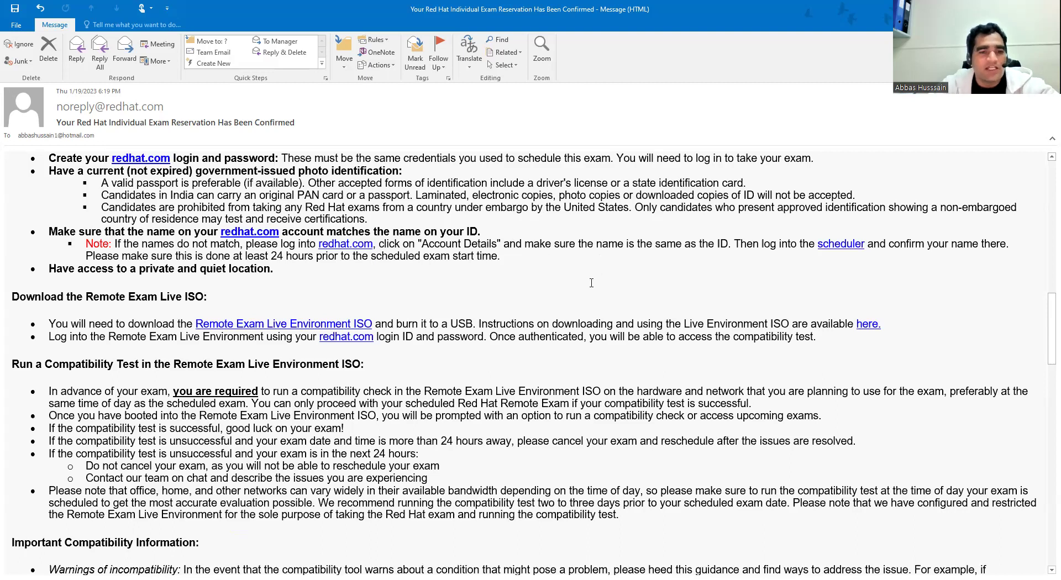
scroll(581, 274, "down", 10)
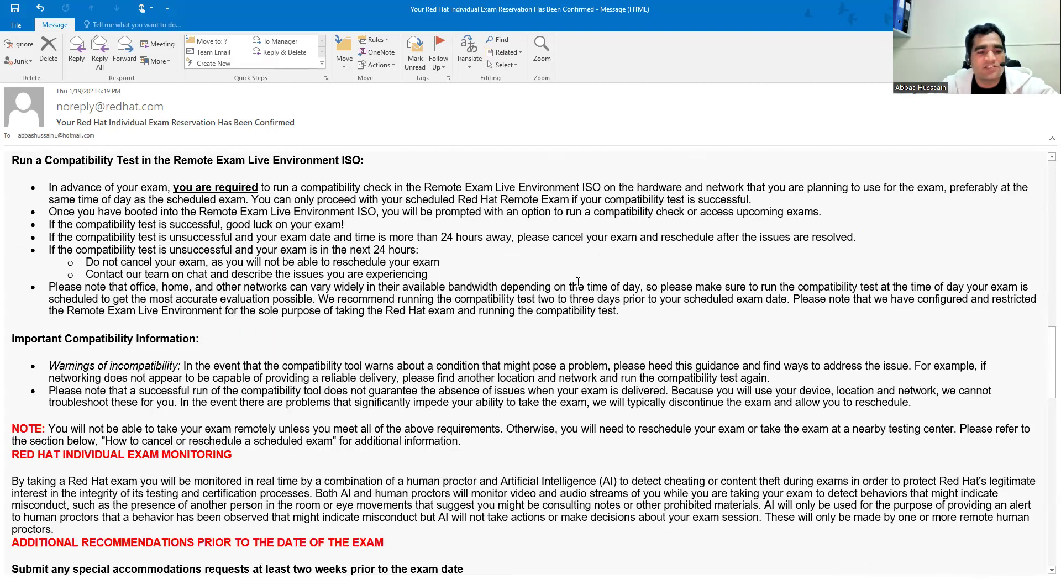
scroll(578, 282, "down", 6)
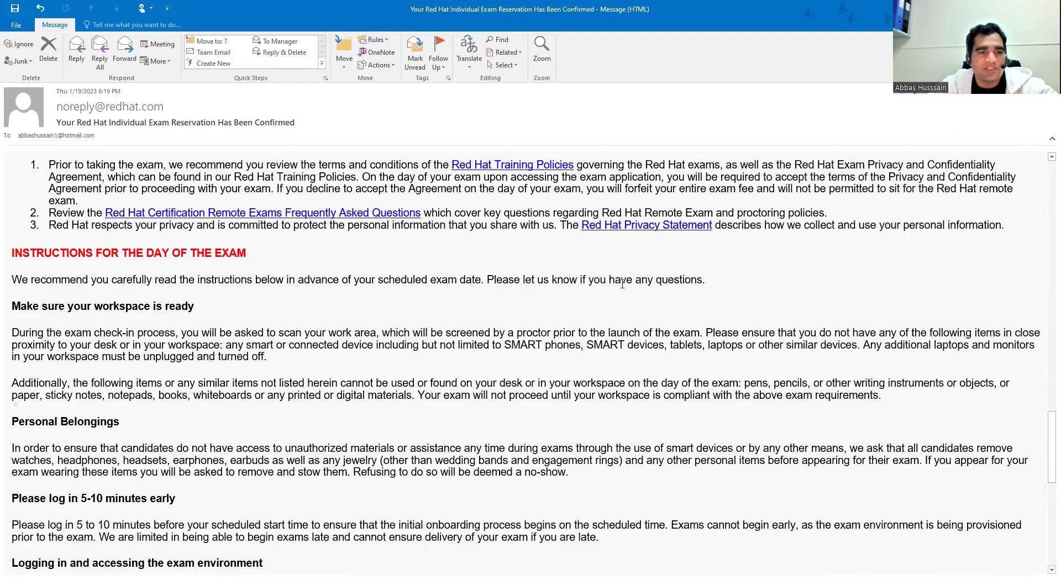
scroll(622, 284, "down", 1)
scroll(619, 285, "down", 8)
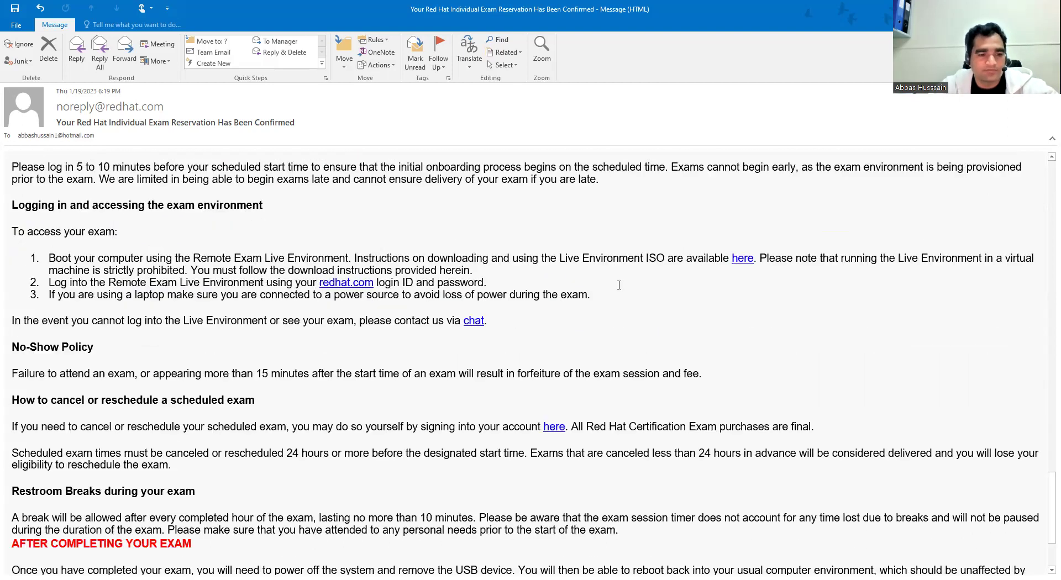
scroll(619, 285, "down", 4)
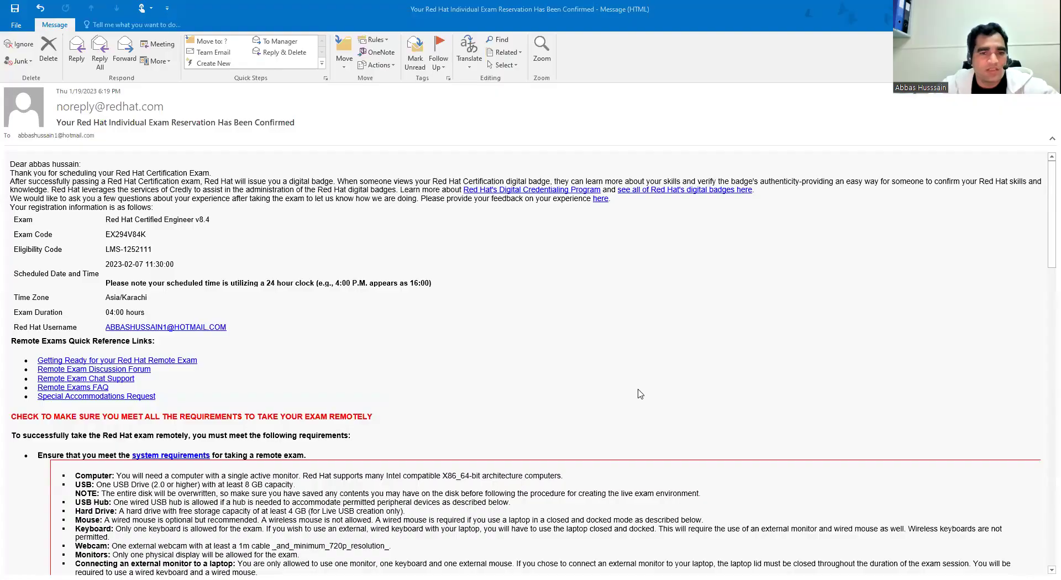
Open the instructions link under "Download the Remote Exam Live ISO" and read the rest of the confirmation message to its end
scroll(663, 331, "down", 8)
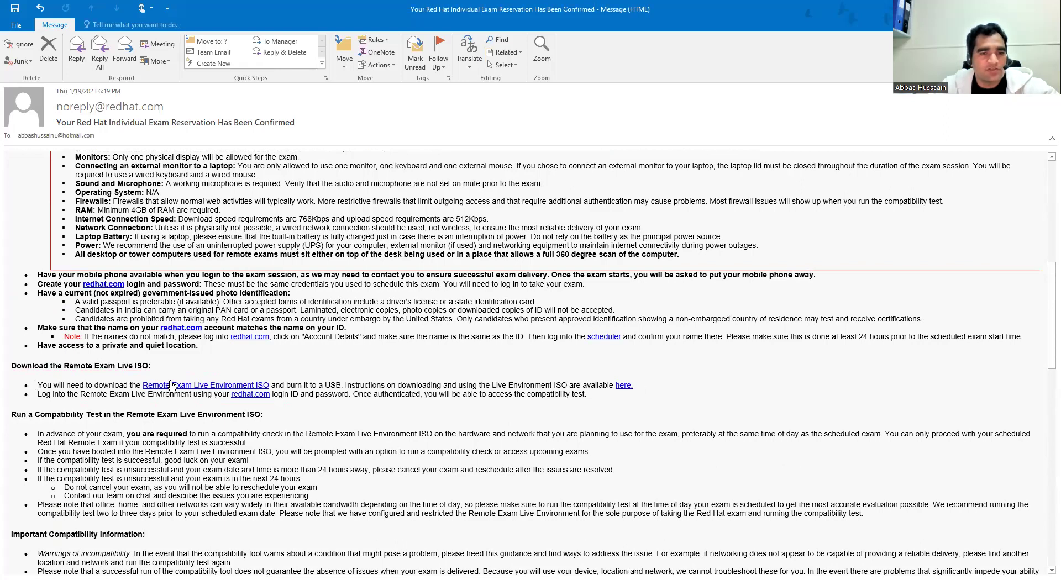
left_click(624, 386)
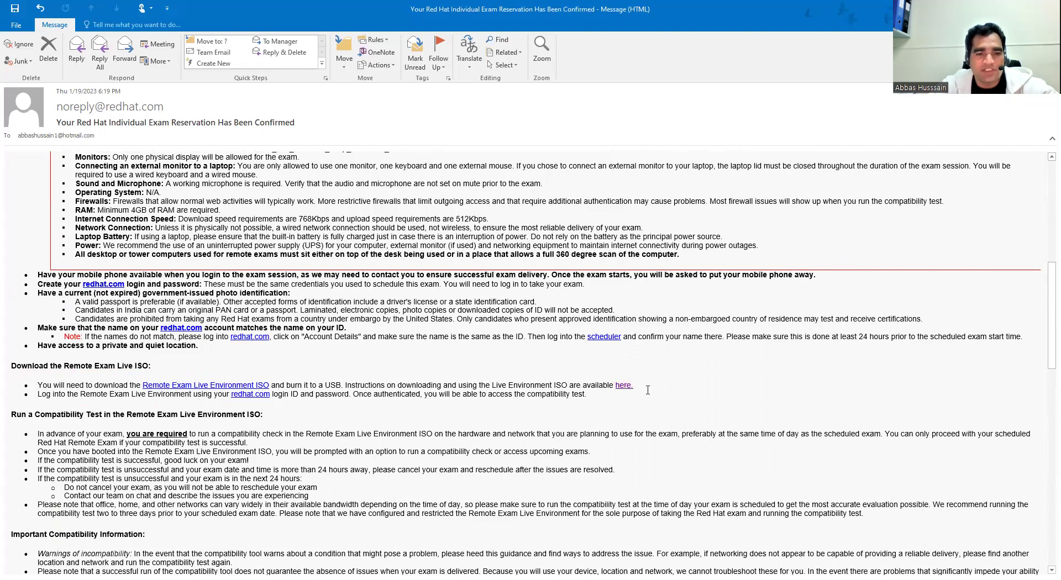
scroll(647, 390, "down", 5)
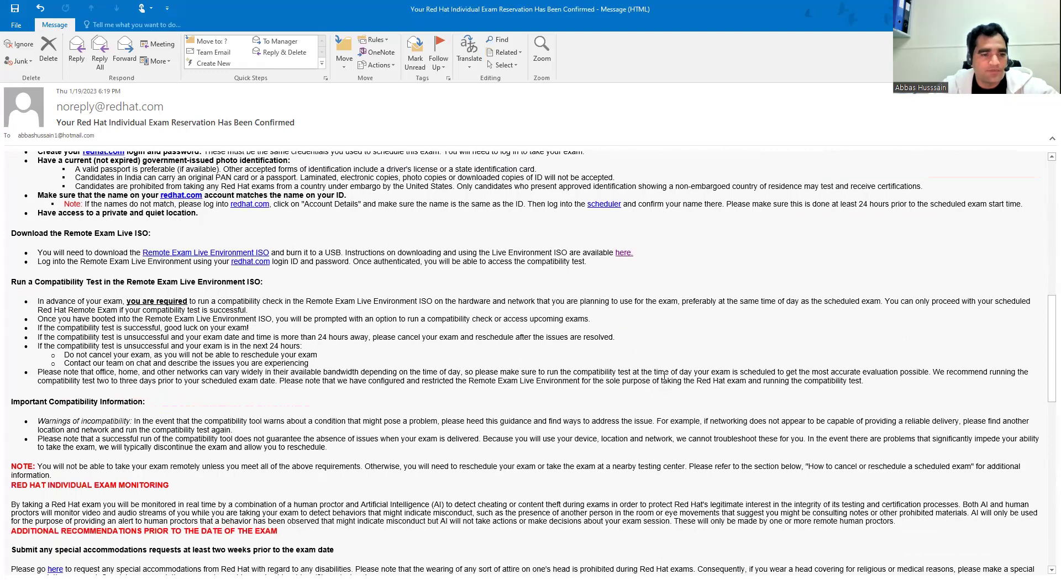
scroll(665, 376, "down", 13)
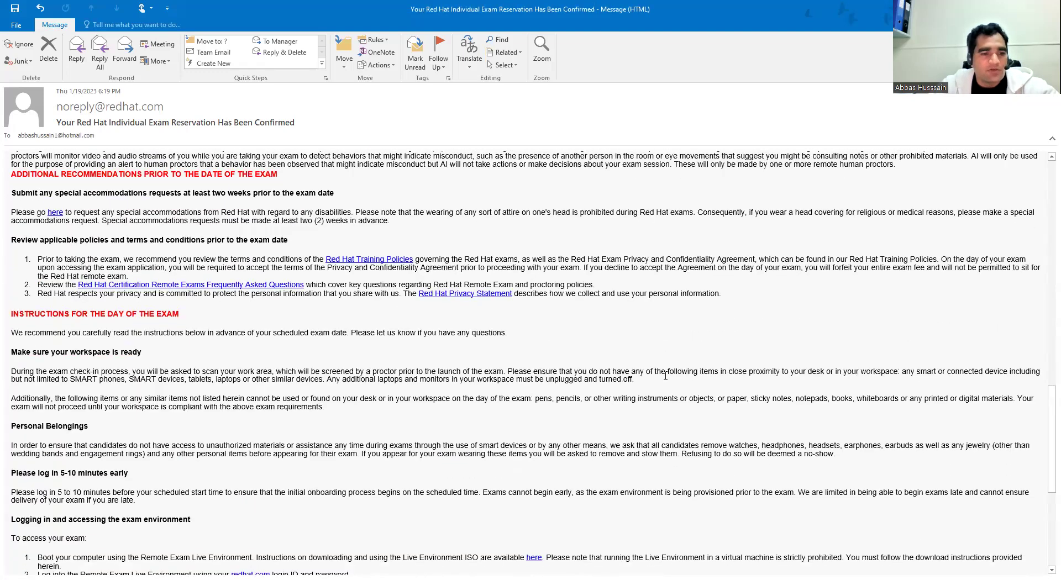
scroll(665, 377, "down", 6)
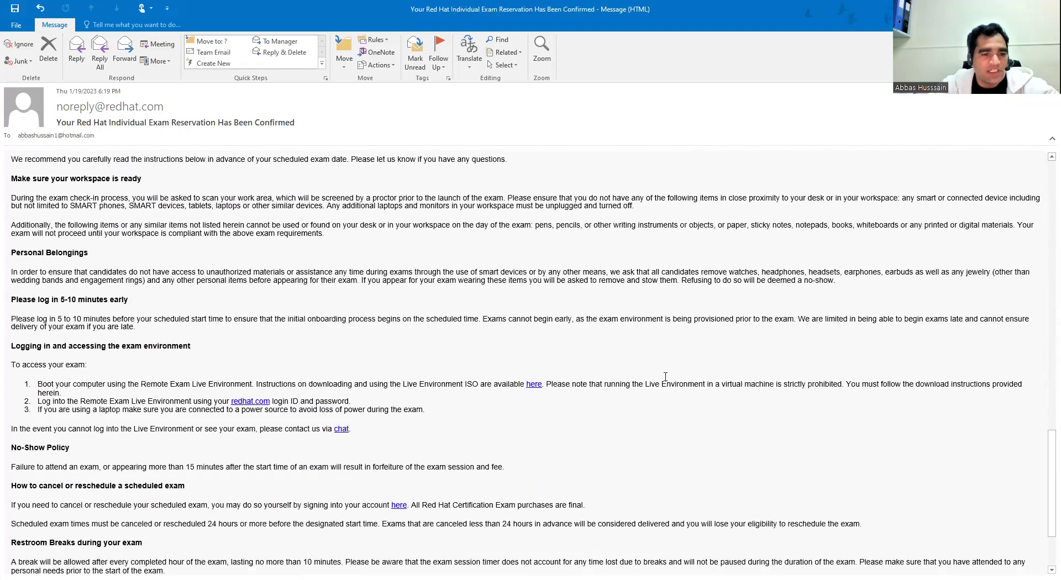
scroll(665, 377, "down", 3)
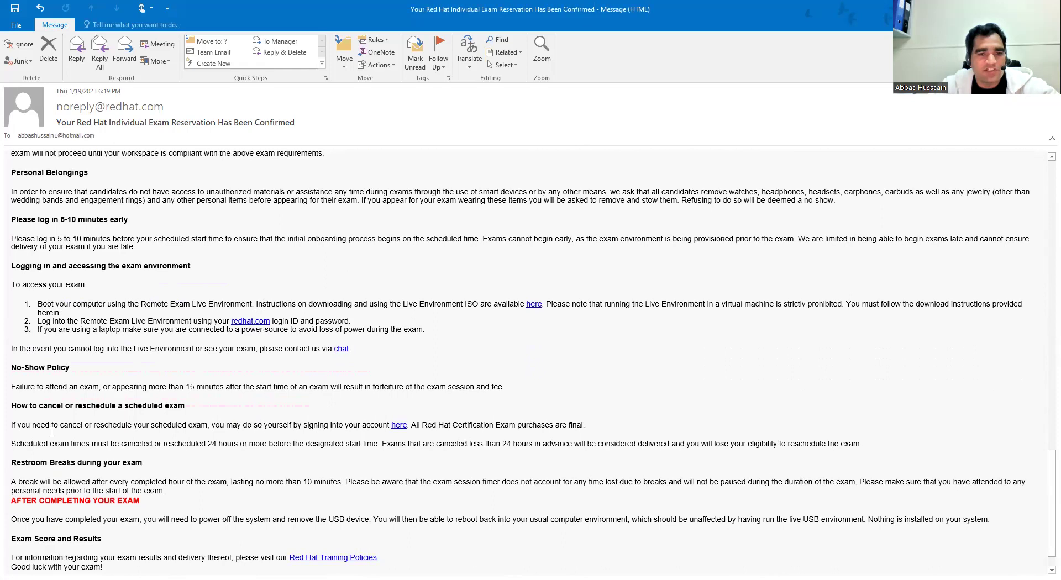
Open the Live Environment ISO instructions link under "Logging in and accessing the exam environment" and view the "Getting Ready for your Red Hat Remote Exam" article
left_click(535, 305)
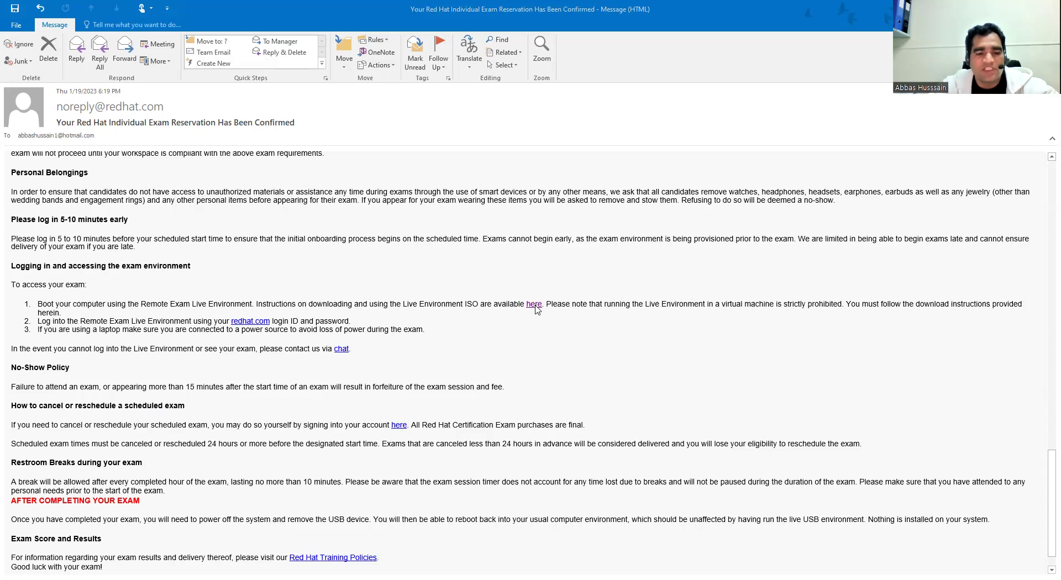
left_click(534, 305)
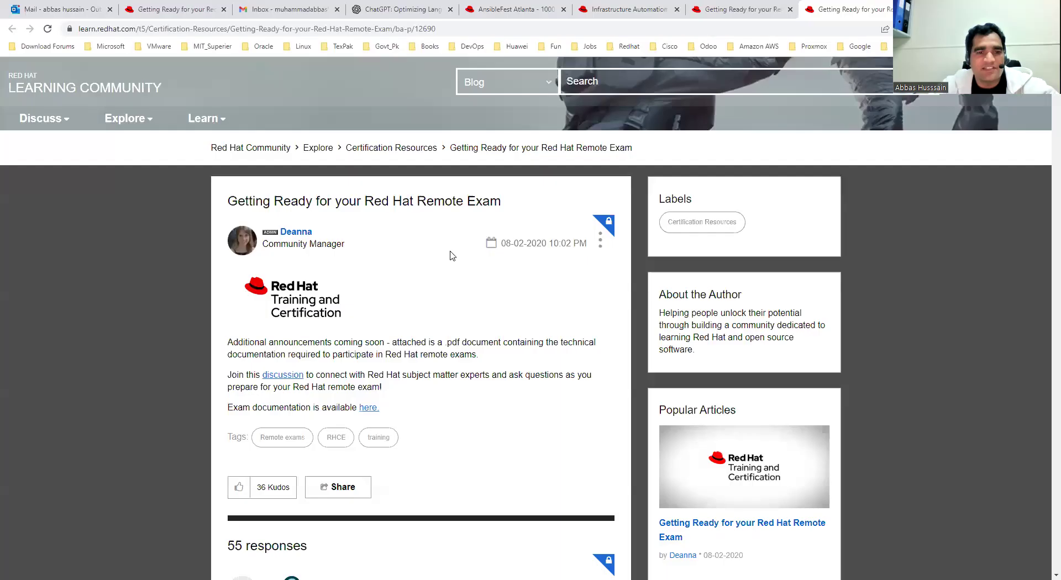
scroll(462, 259, "down", 3)
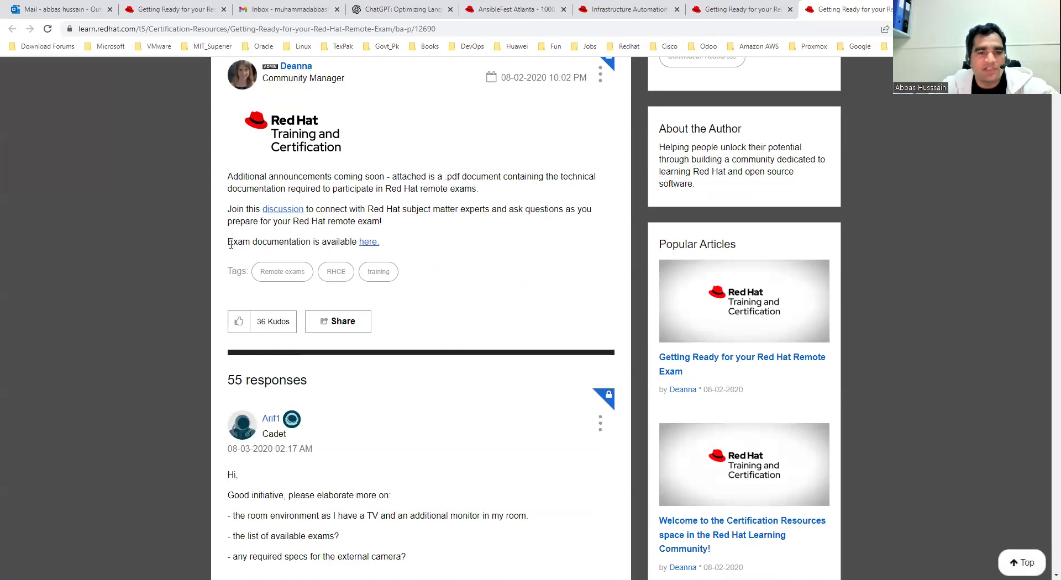
Follow the article's exam documentation link and open the remote exam preparation e-book PDF in Foxit PDF Reader
left_click(366, 243)
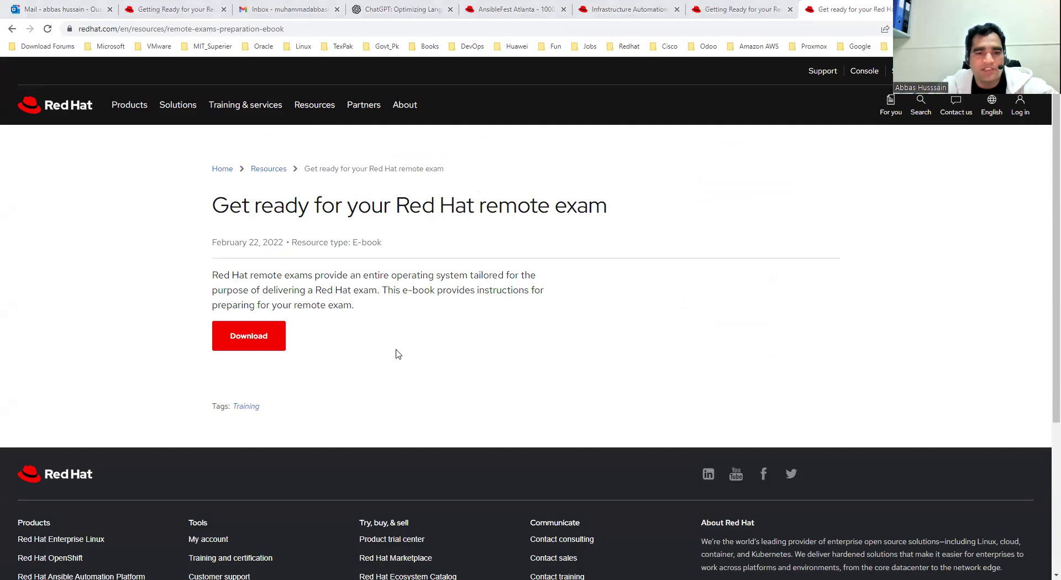
key("Tab")
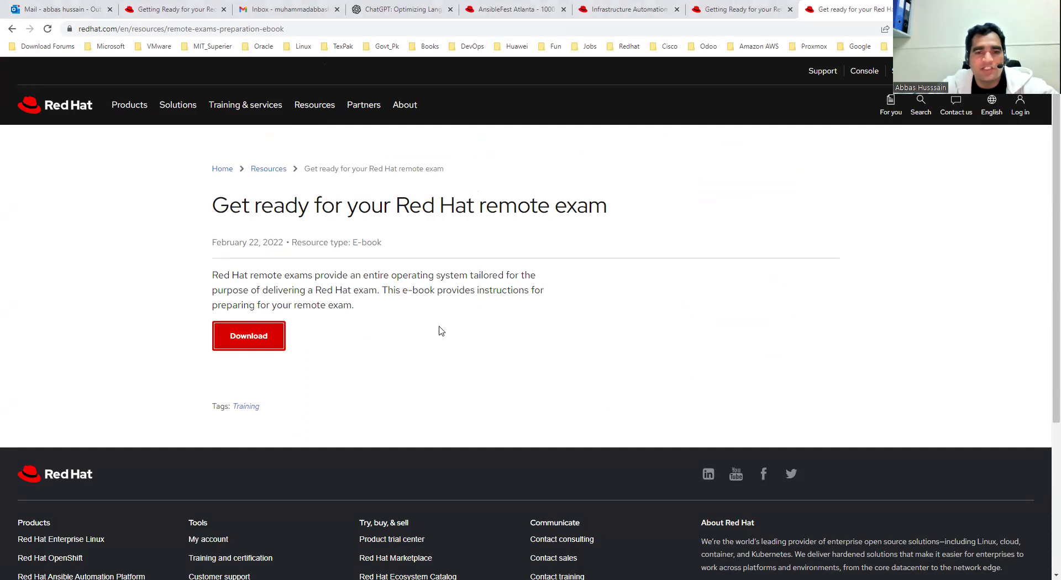
left_click(441, 331)
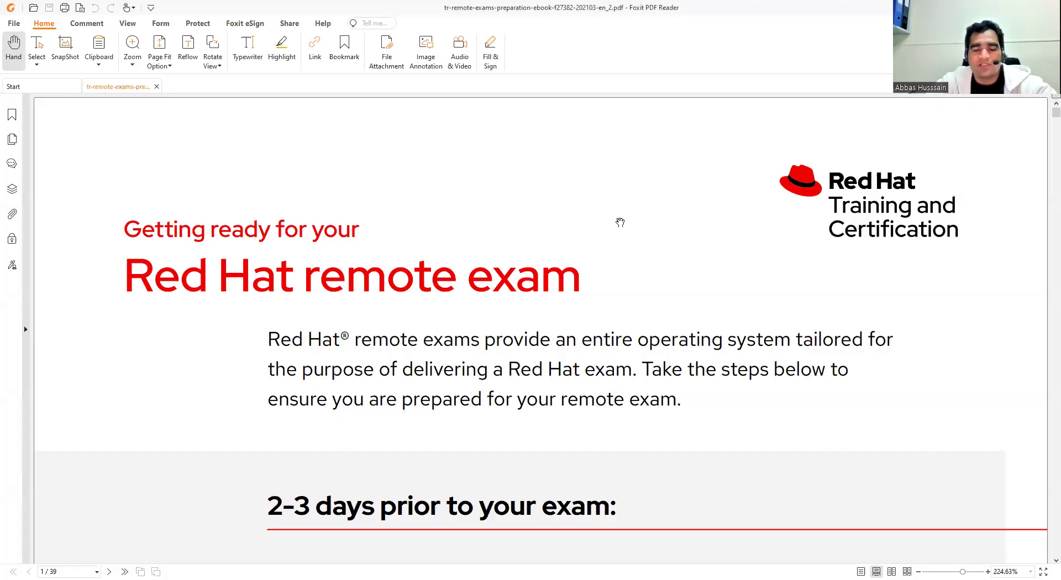
Examine the e-book's introduction and its "2-3 days prior to your exam" checklist on the first page
scroll(574, 213, "down", 5)
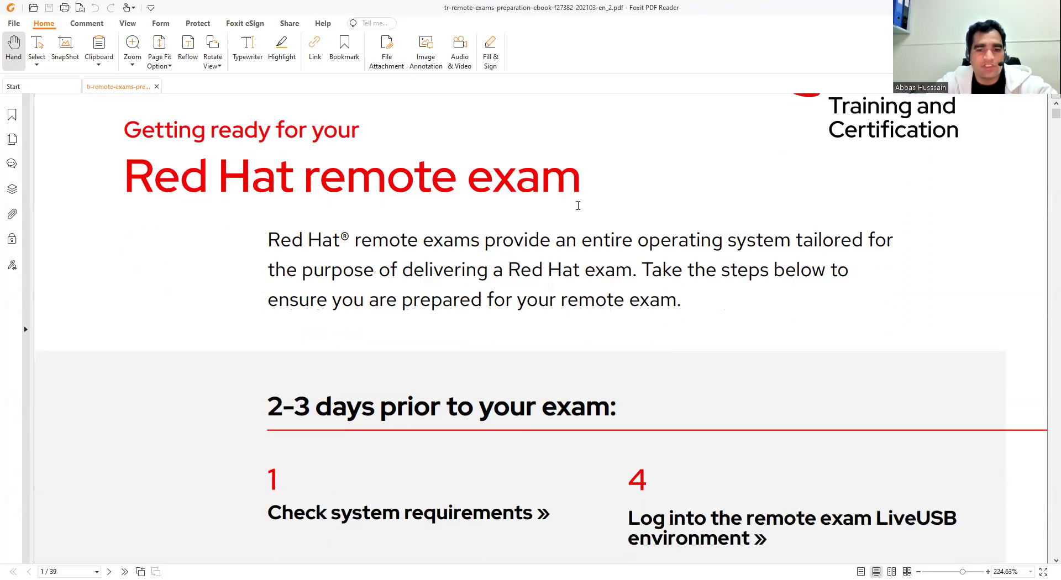
scroll(577, 207, "up", 5)
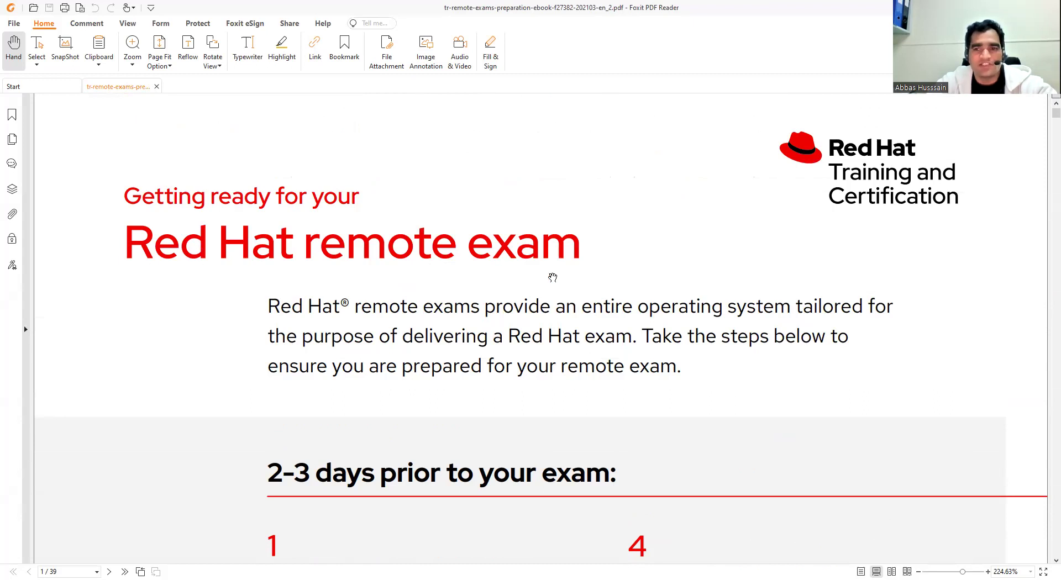
scroll(552, 277, "down", 5)
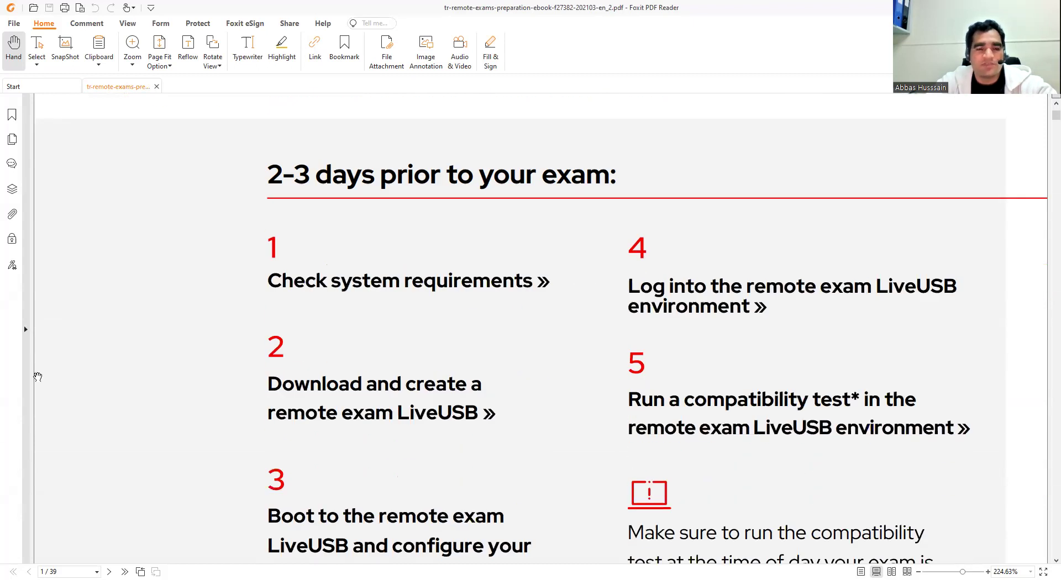
Examine the rest of the e-book's first-page checklist and the system requirements list on pages 3 and 4
scroll(399, 290, "down", 1)
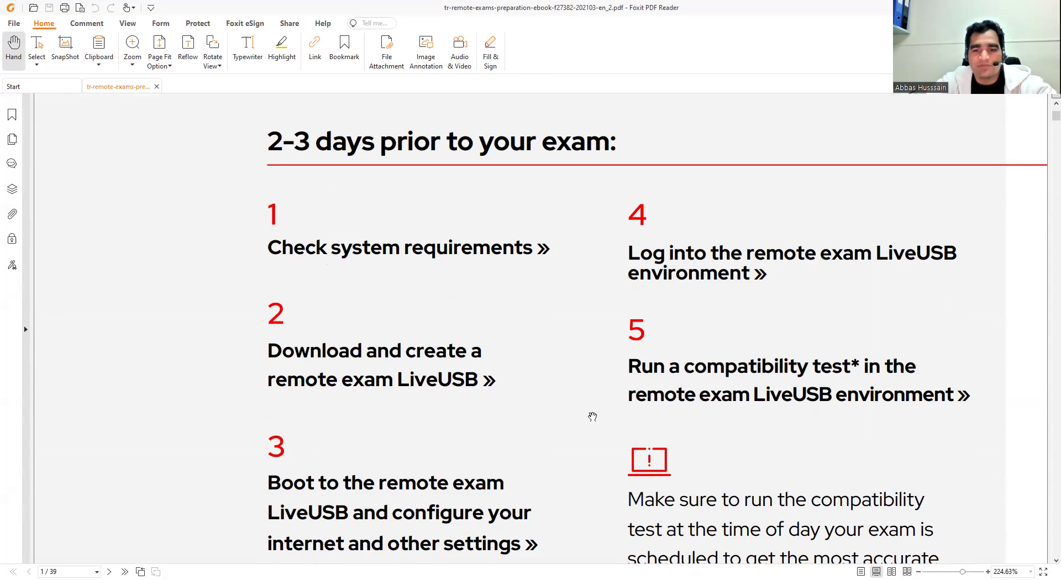
scroll(569, 400, "down", 3)
scroll(314, 366, "down", 15)
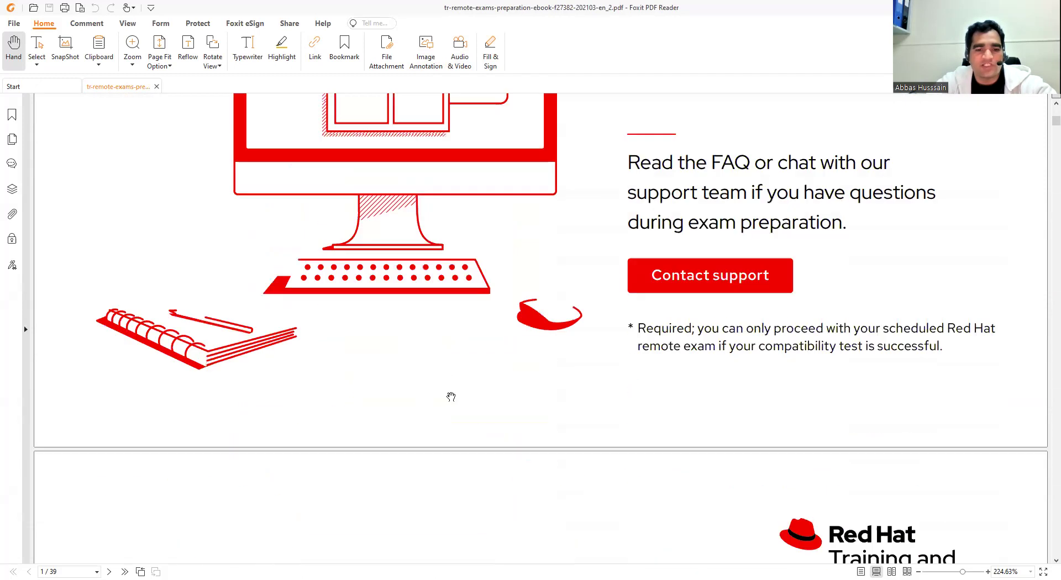
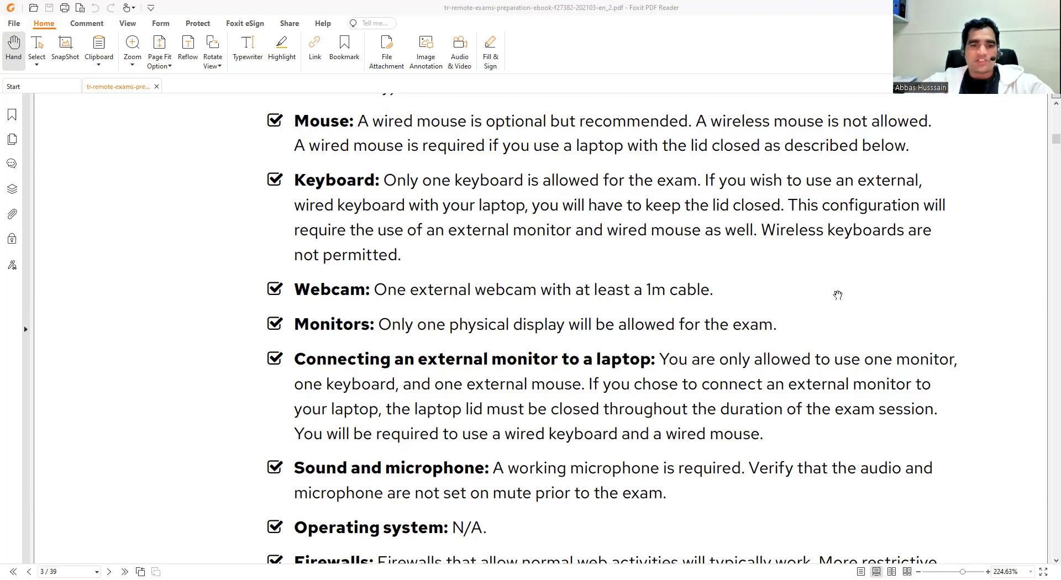
scroll(838, 295, "down", 3)
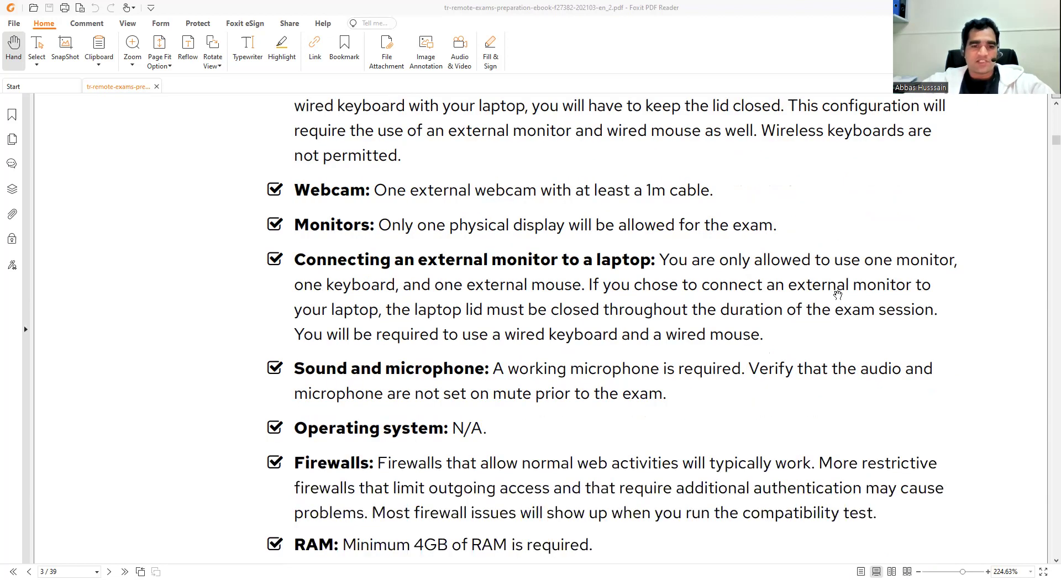
scroll(838, 295, "down", 6)
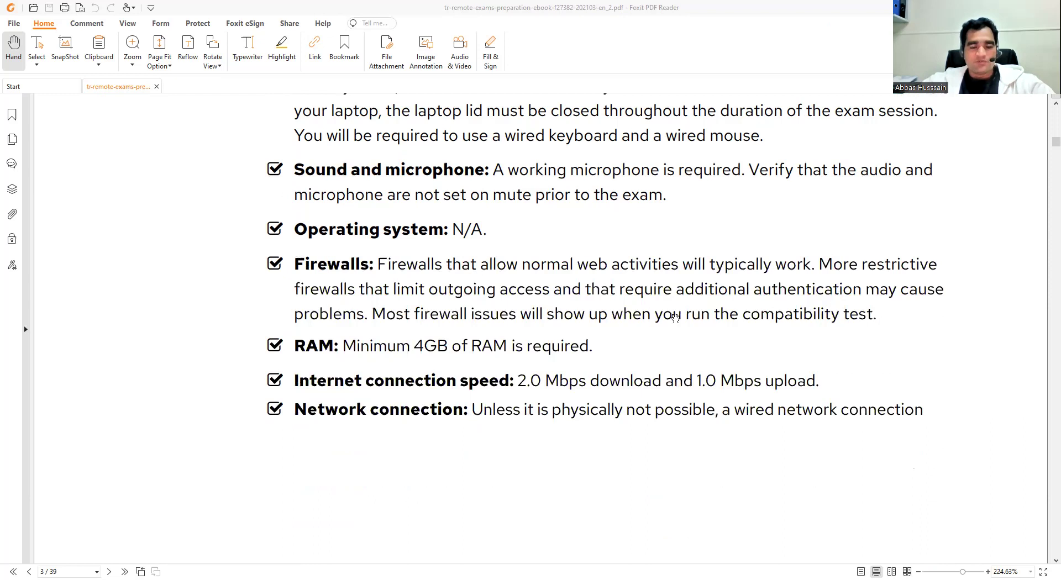
scroll(679, 313, "down", 3)
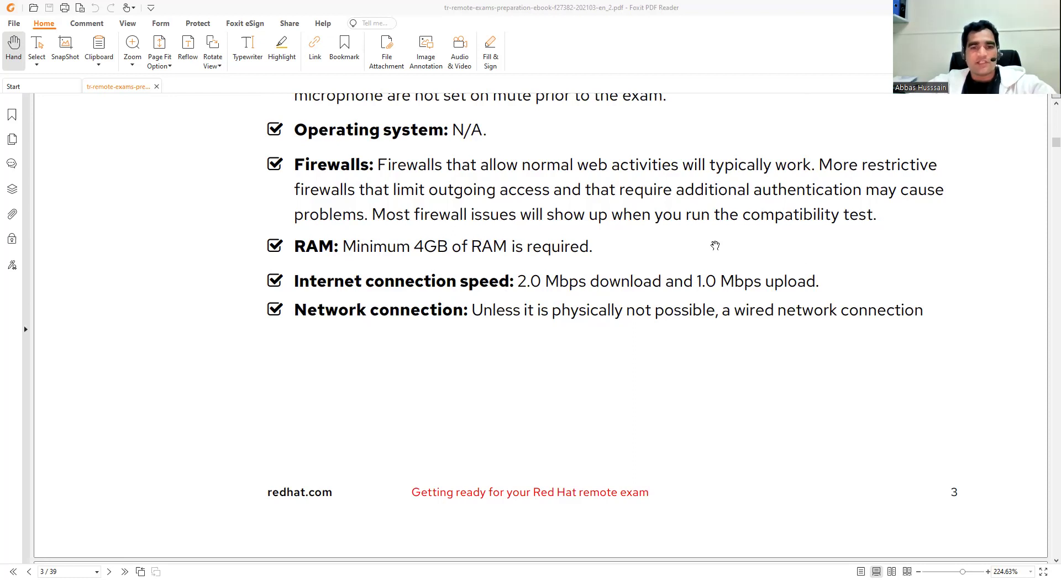
scroll(710, 251, "up", 3)
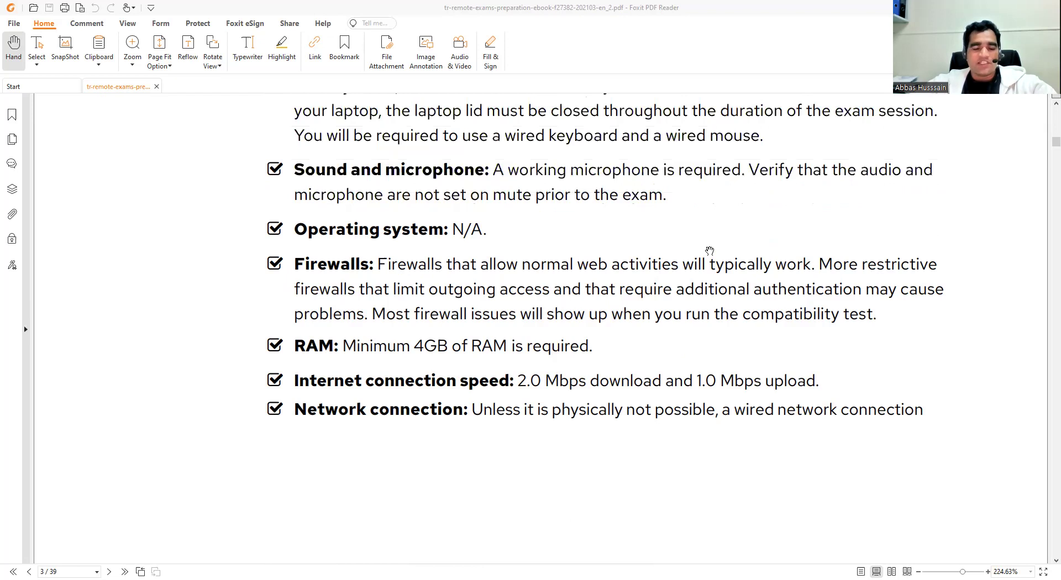
scroll(710, 251, "down", 10)
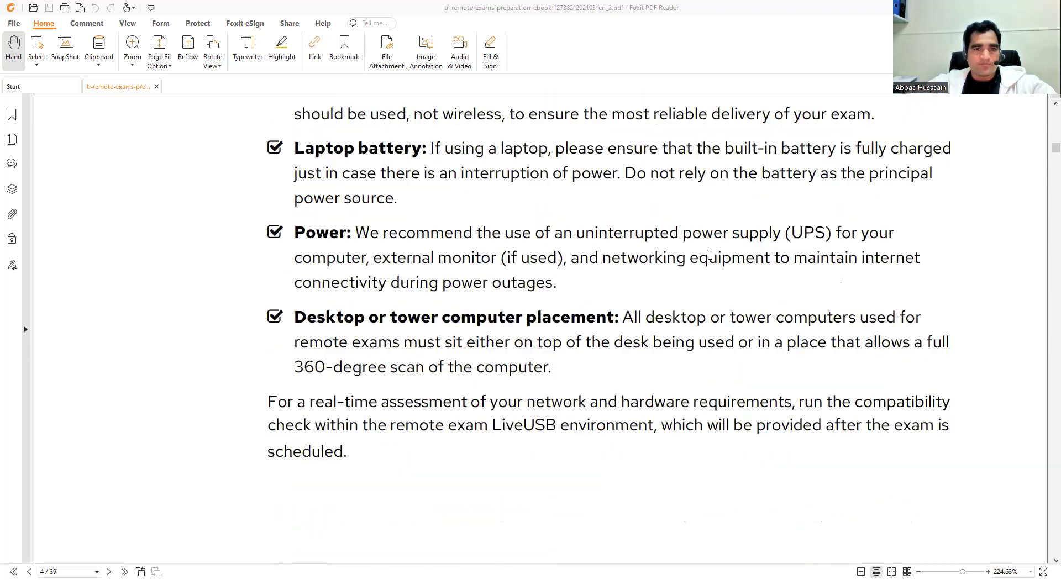
Read the e-book's Windows instructions for creating a remote exam LiveUSB, including the Fedora Media Writer custom image steps on pages 5 and 6
scroll(709, 251, "down", 15)
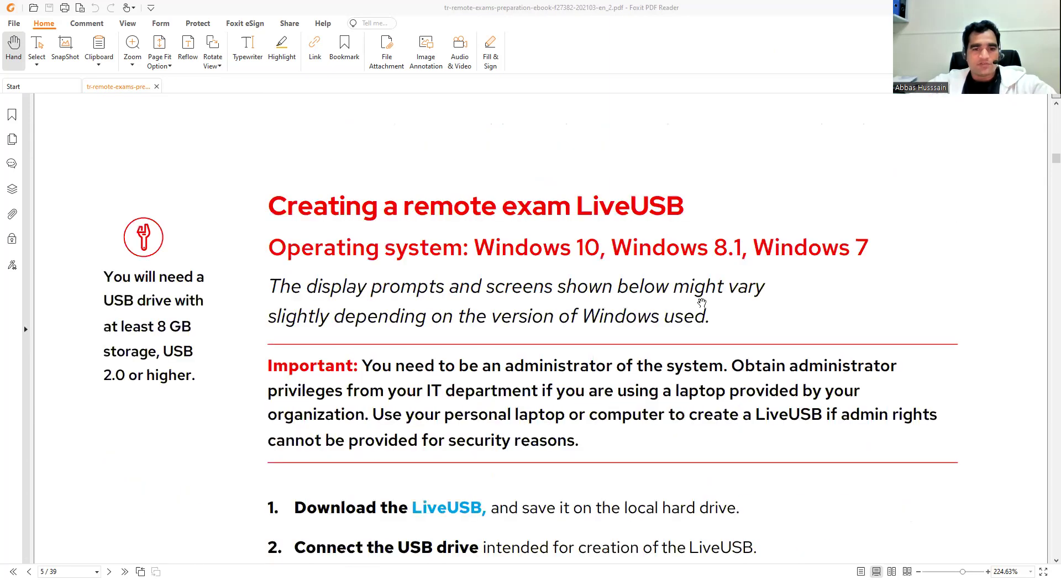
scroll(702, 303, "down", 5)
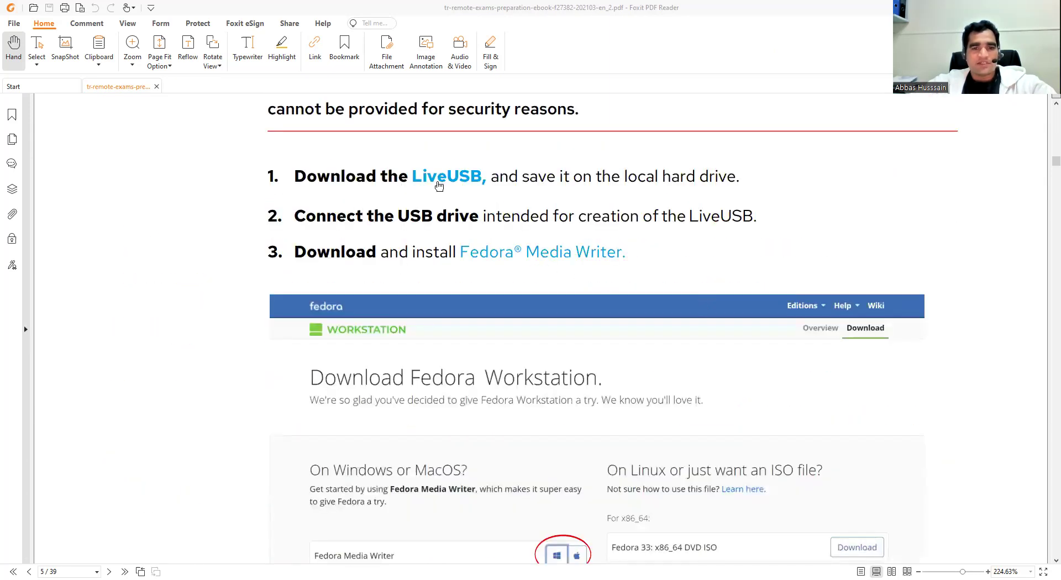
scroll(688, 250, "down", 1)
scroll(688, 250, "down", 4)
scroll(689, 250, "up", 3)
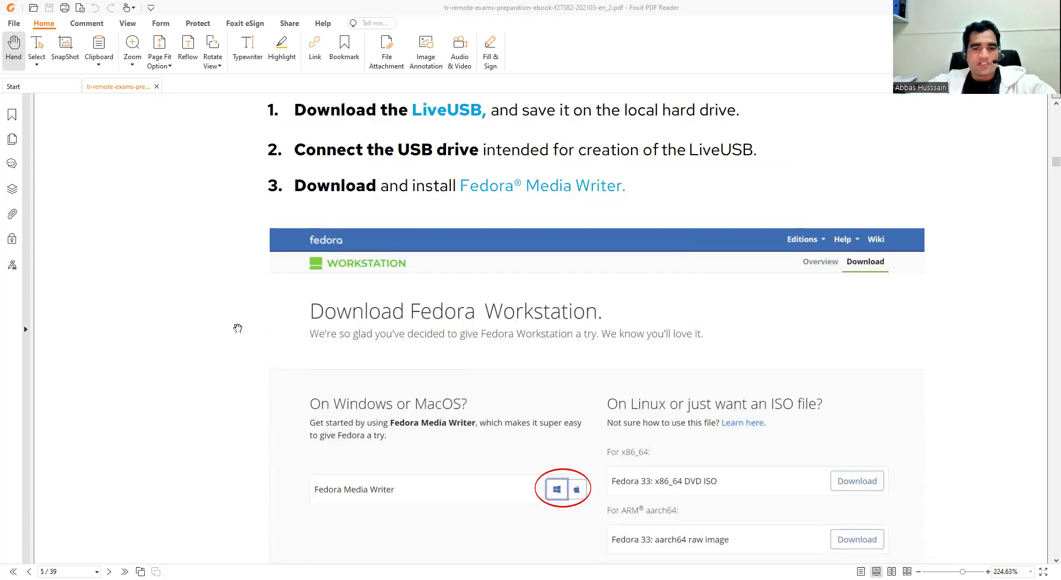
scroll(609, 292, "down", 2)
scroll(467, 294, "up", 4)
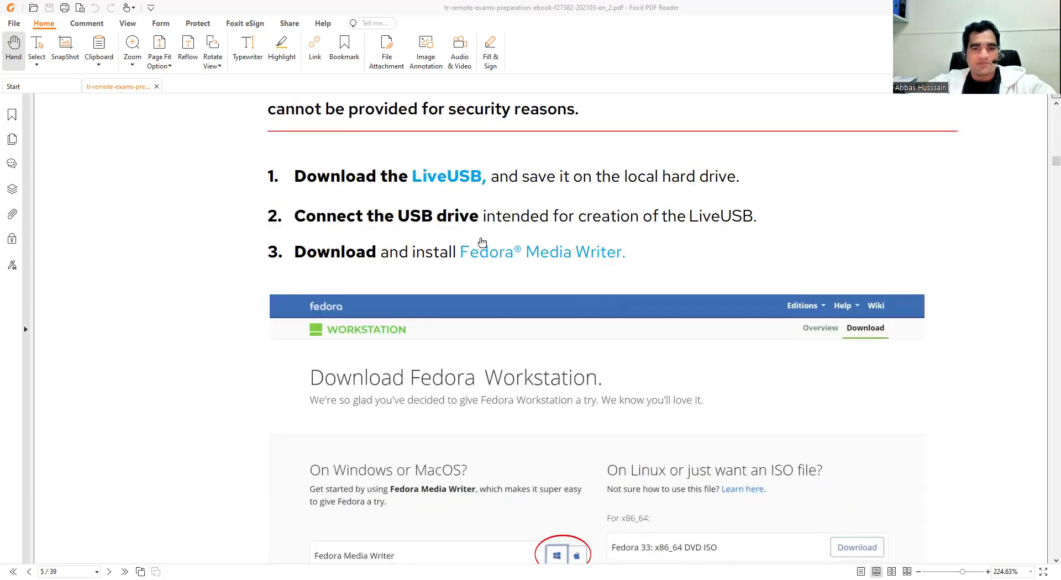
scroll(674, 278, "down", 3)
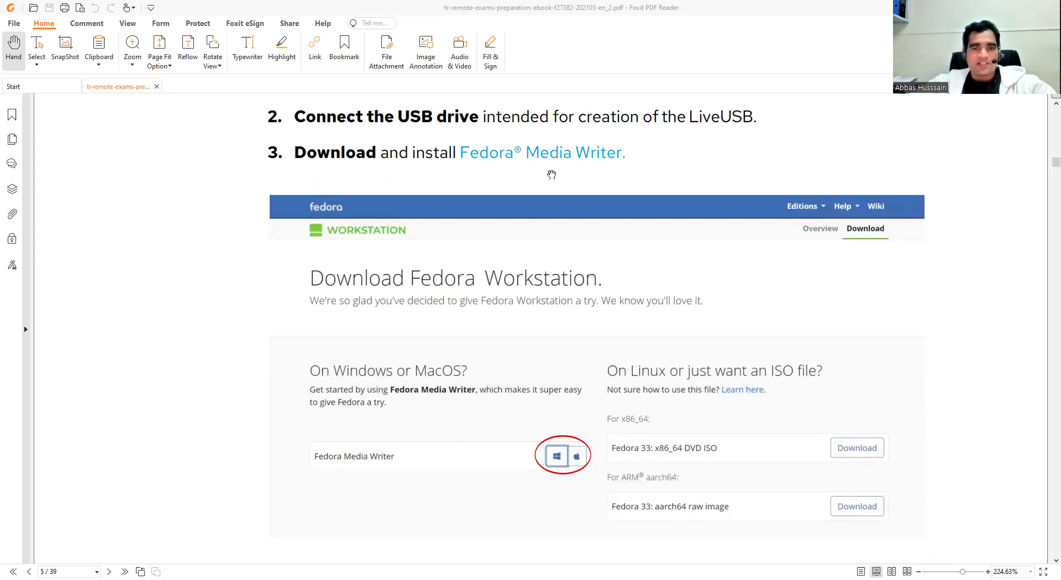
scroll(539, 250, "down", 3)
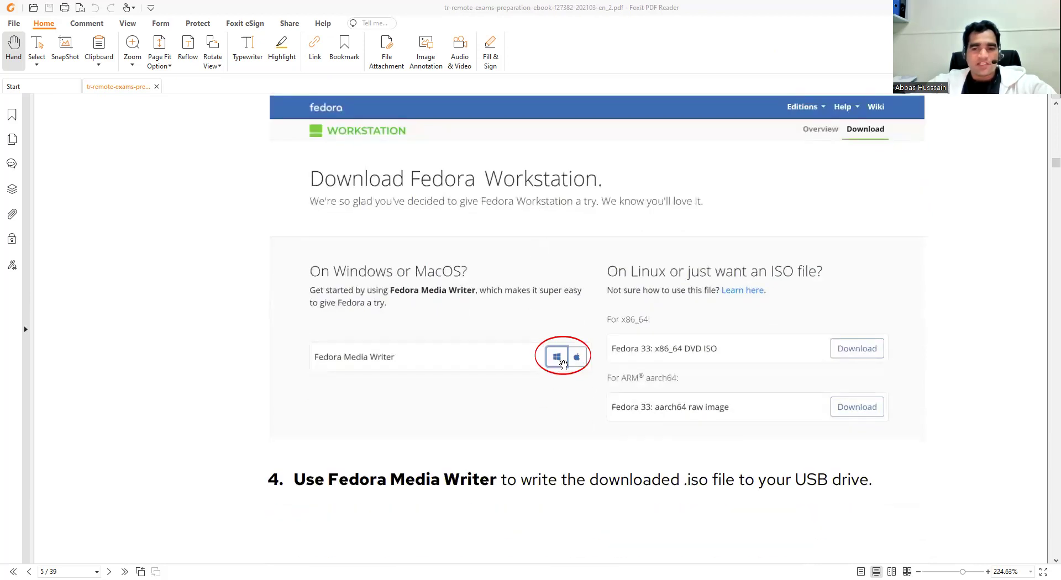
scroll(490, 329, "down", 20)
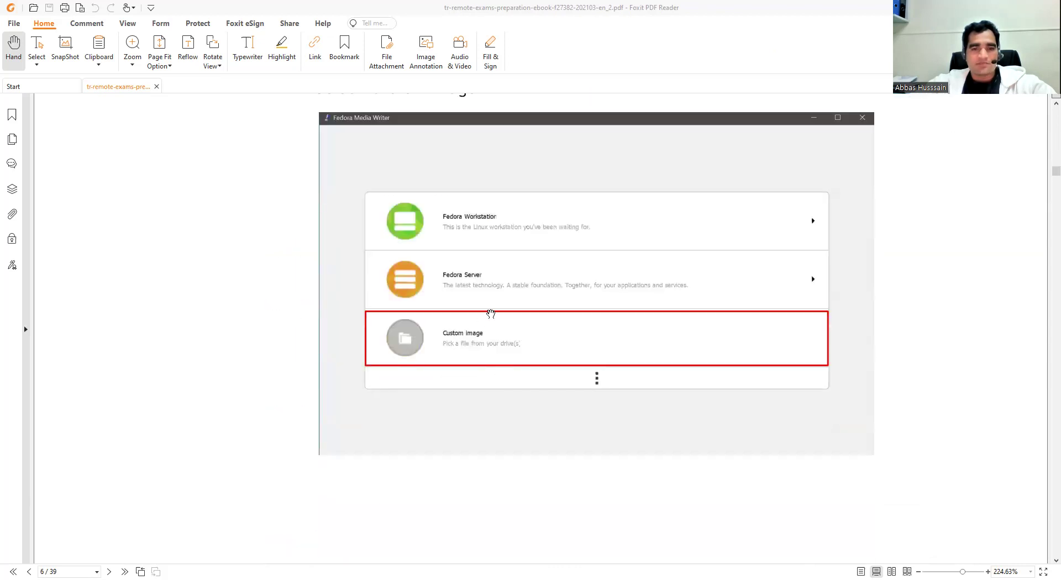
scroll(454, 403, "down", 3)
scroll(455, 402, "down", 12)
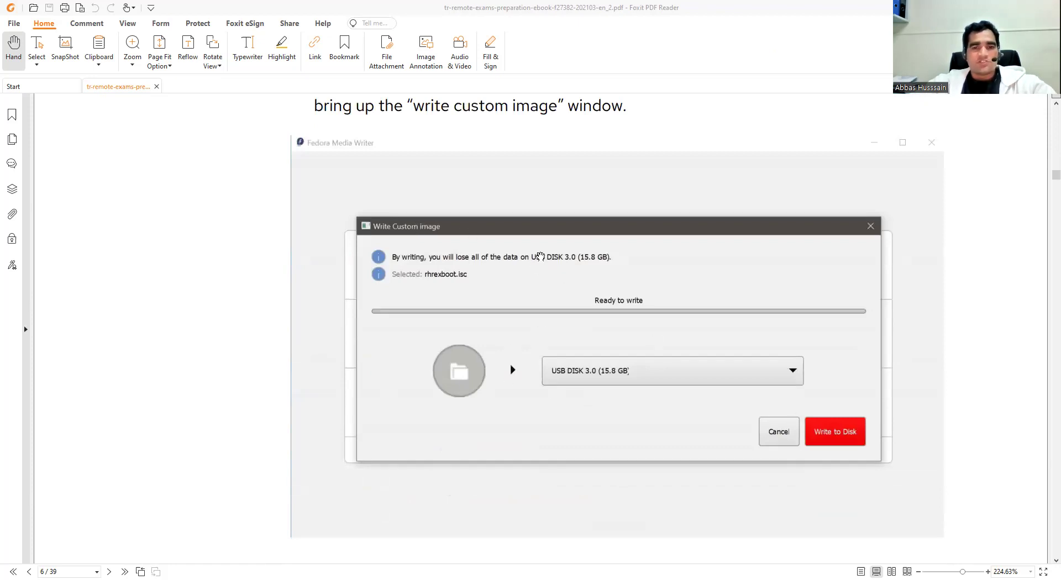
scroll(540, 256, "up", 5)
scroll(540, 256, "up", 15)
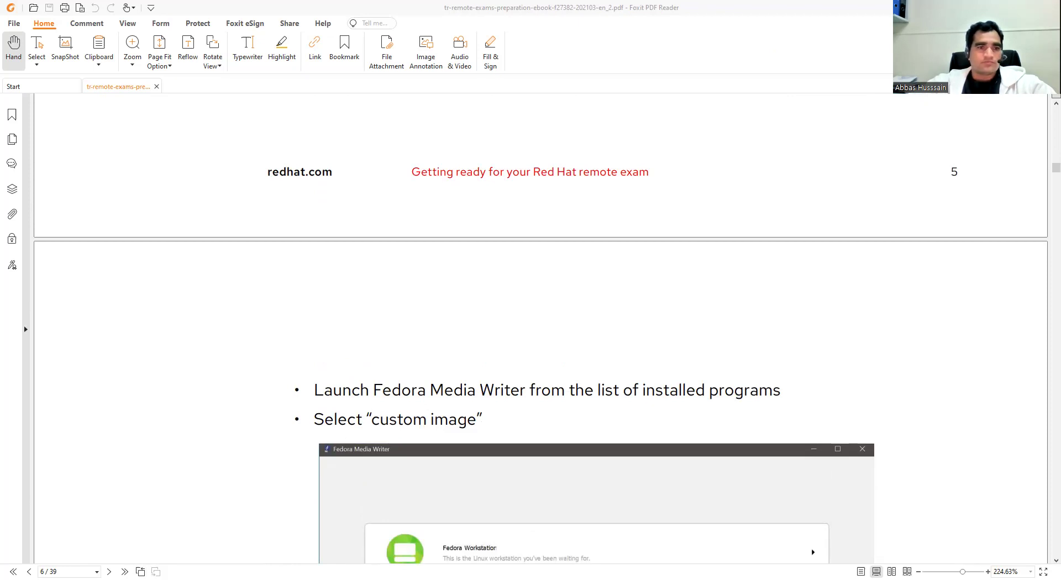
Switch to the Remote Exam Envirement folder in File Explorer, locate rhrexboot.iso and launch FedoraMediaWriter-win32-latest.exe
key("alt+Tab")
left_click(574, 306)
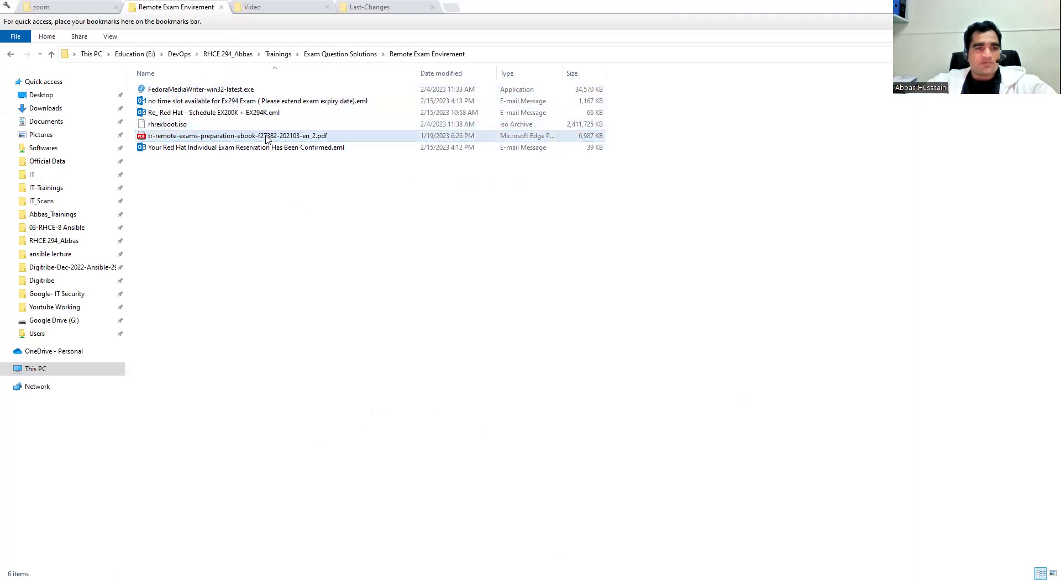
left_click(212, 125)
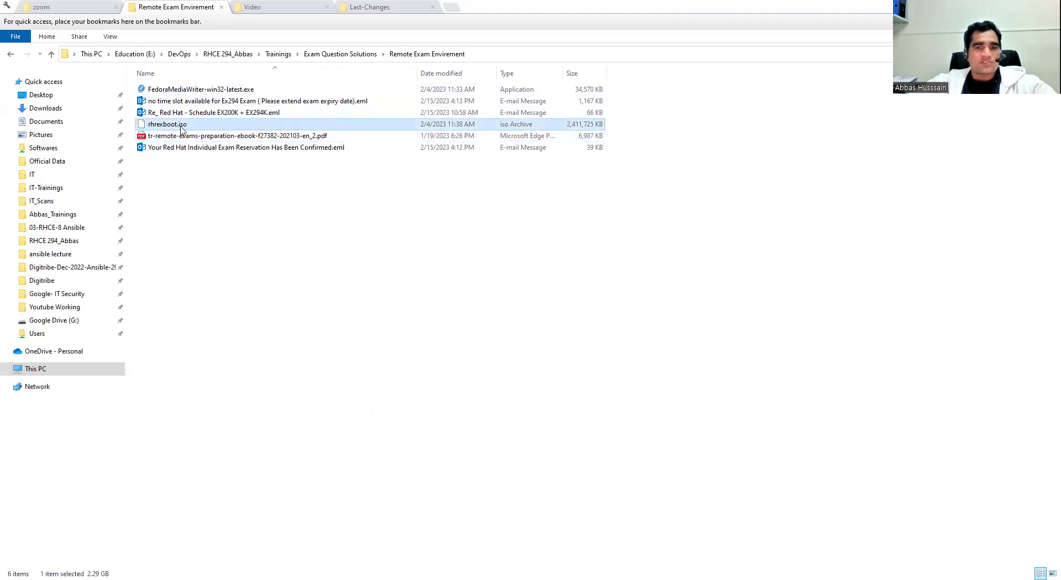
right_click(181, 128)
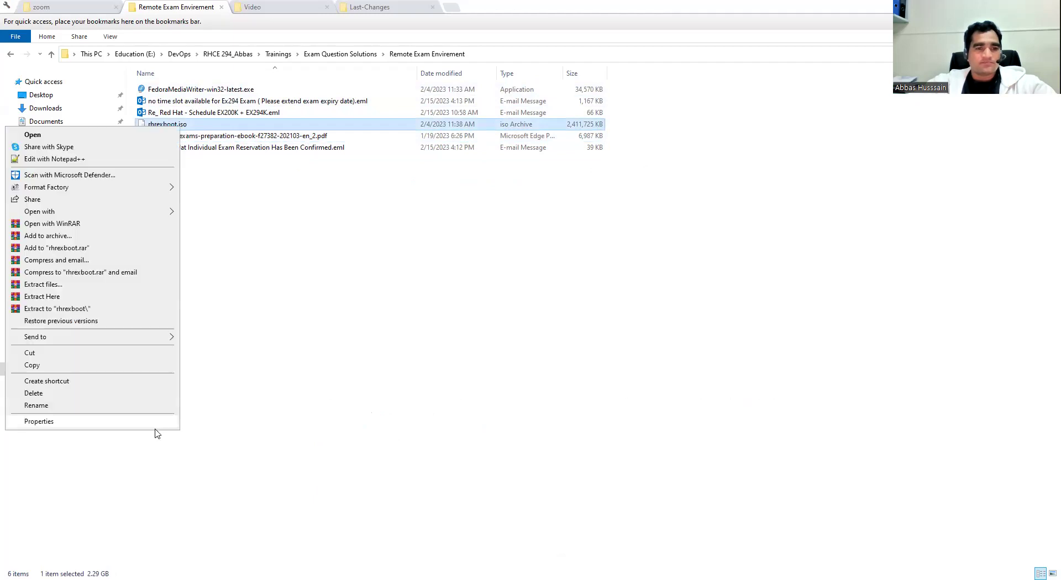
left_click(156, 433)
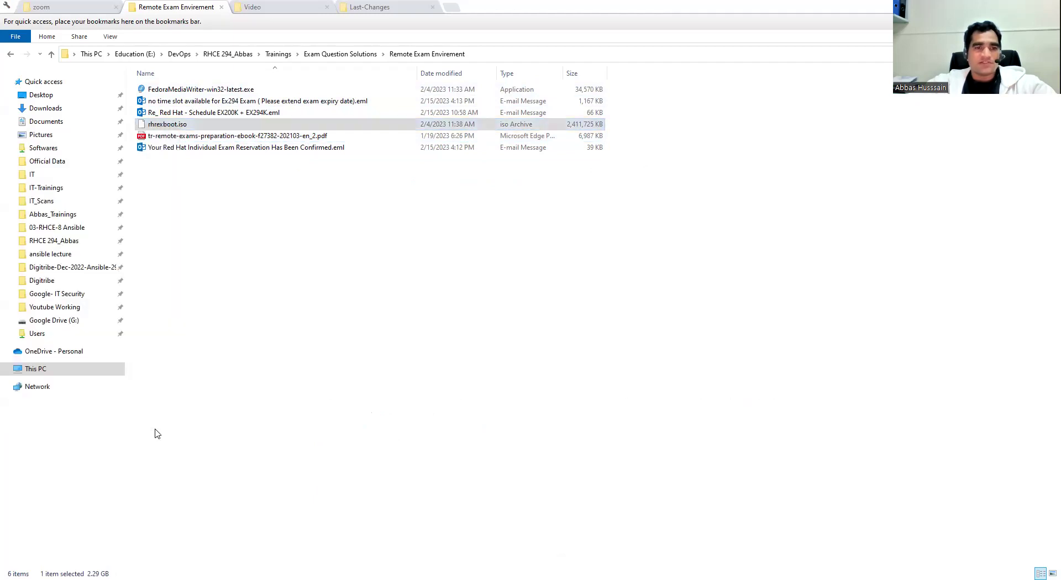
double_click(199, 92)
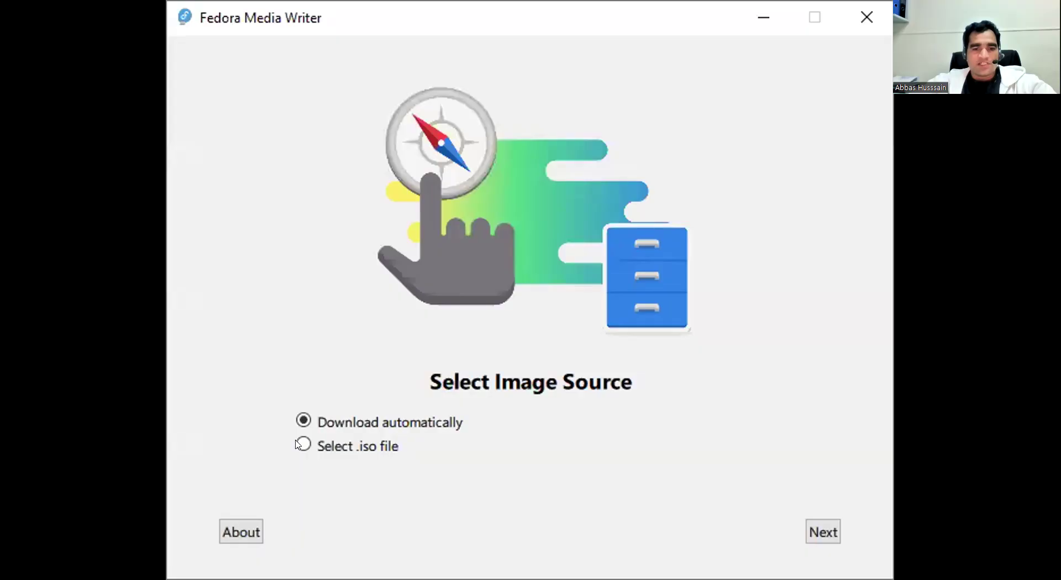
Set the image source to an .iso file and choose rhrexboot.iso from the Remote Exam Envirement folder
left_click(302, 444)
left_click(811, 534)
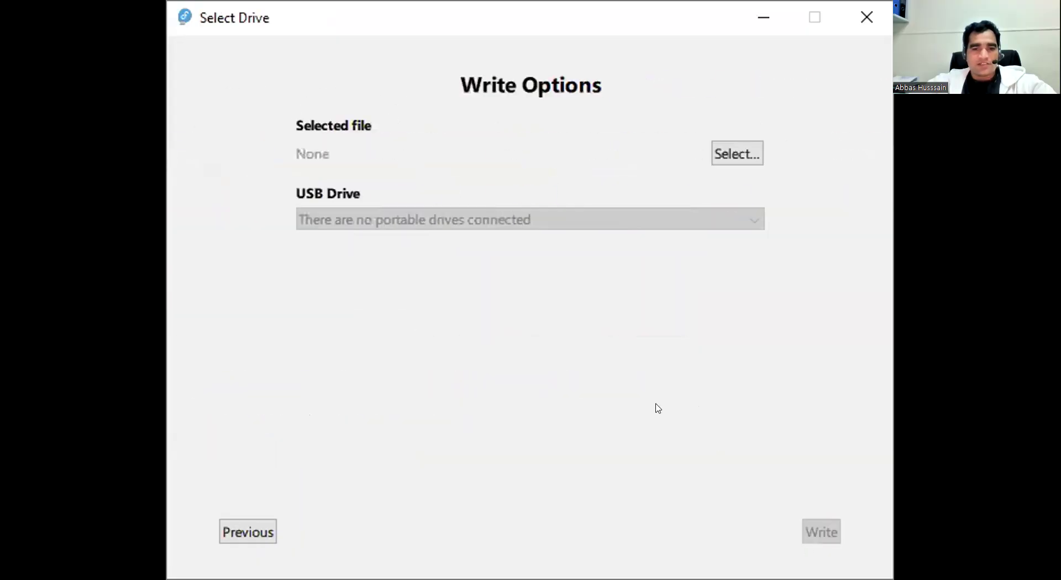
left_click(750, 171)
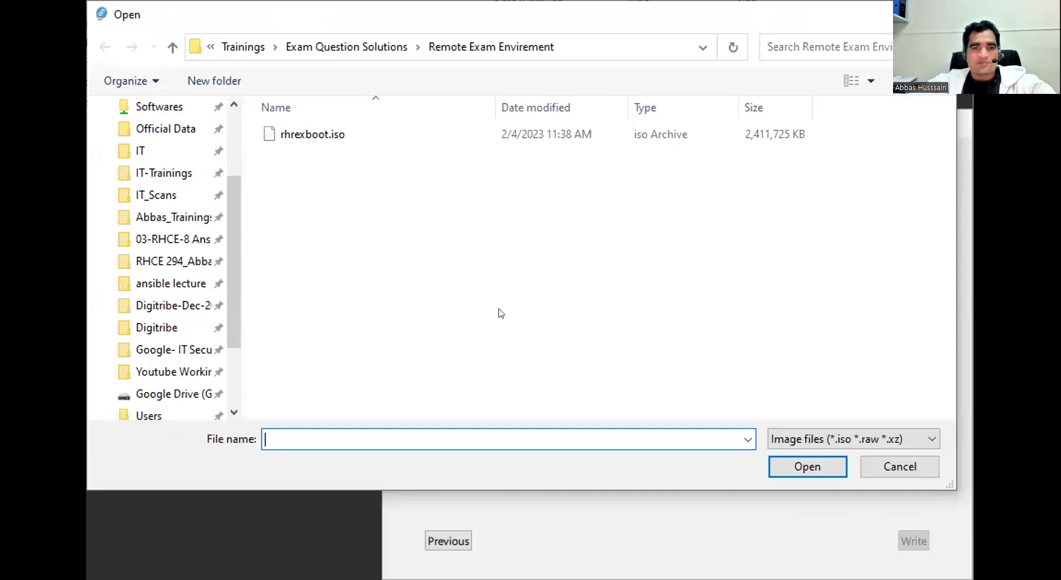
left_click(314, 139)
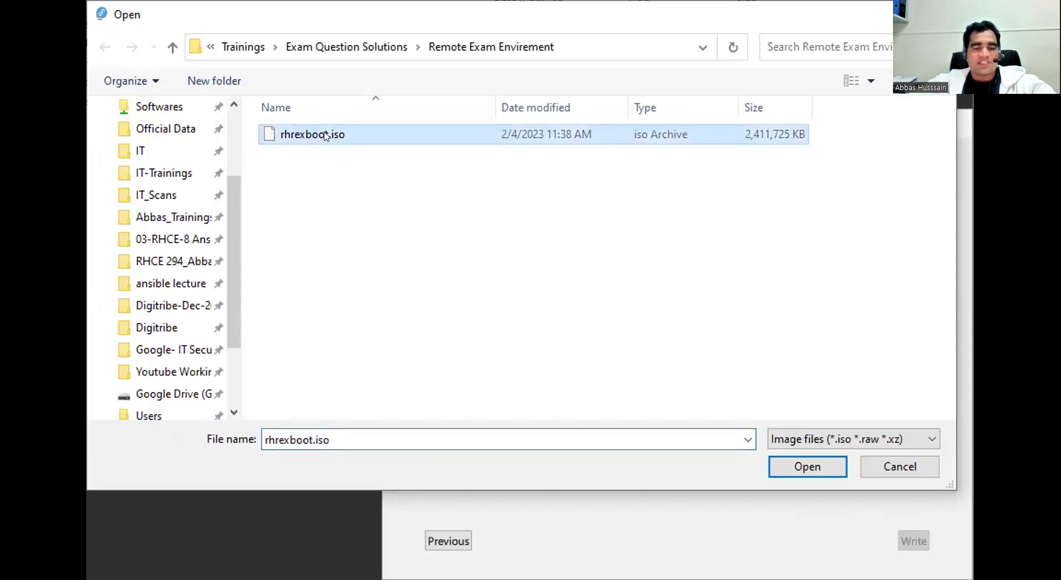
left_click(802, 468)
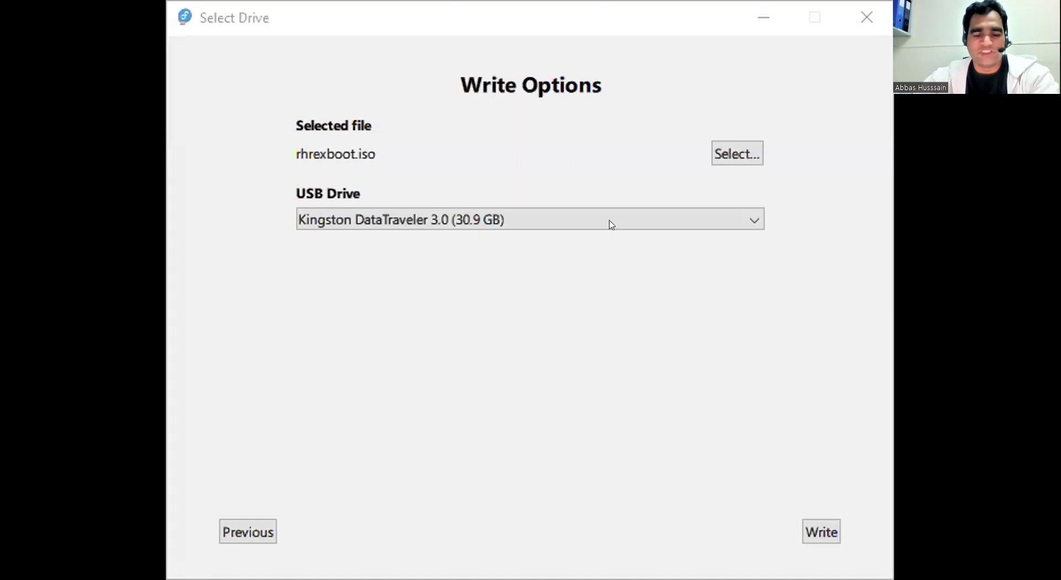
Choose the Kingston DataTraveler 3.0 (30.9 GB) as the USB drive and select rhrexboot.iso again as the image file
left_click(495, 220)
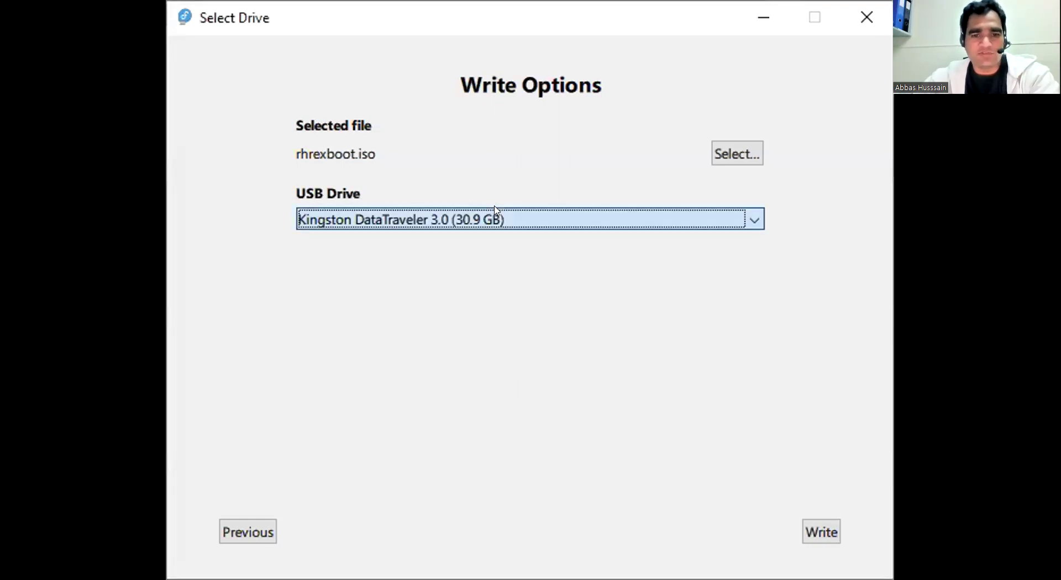
left_click(461, 247)
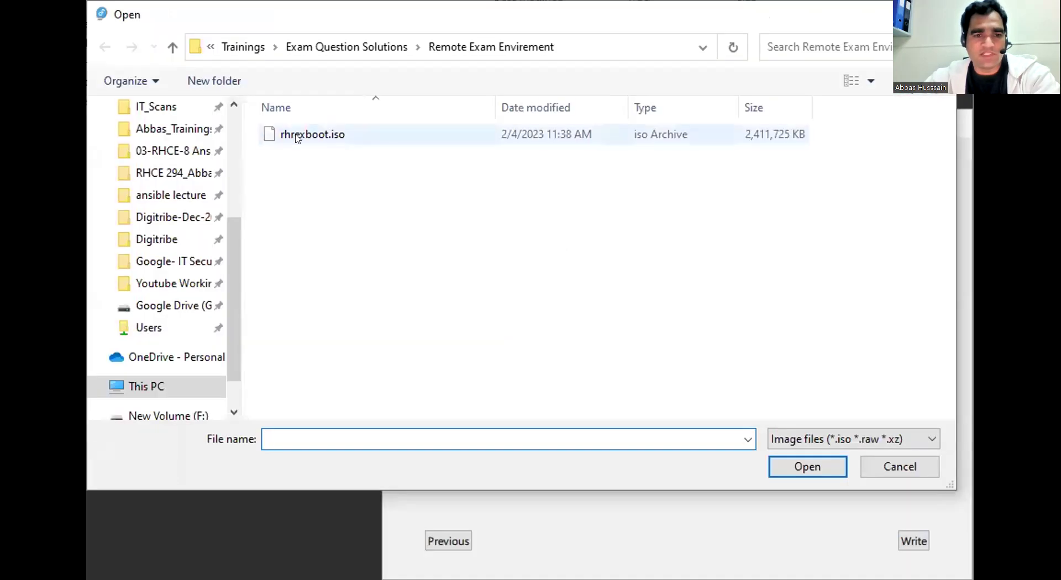
left_click(310, 135)
left_click(807, 467)
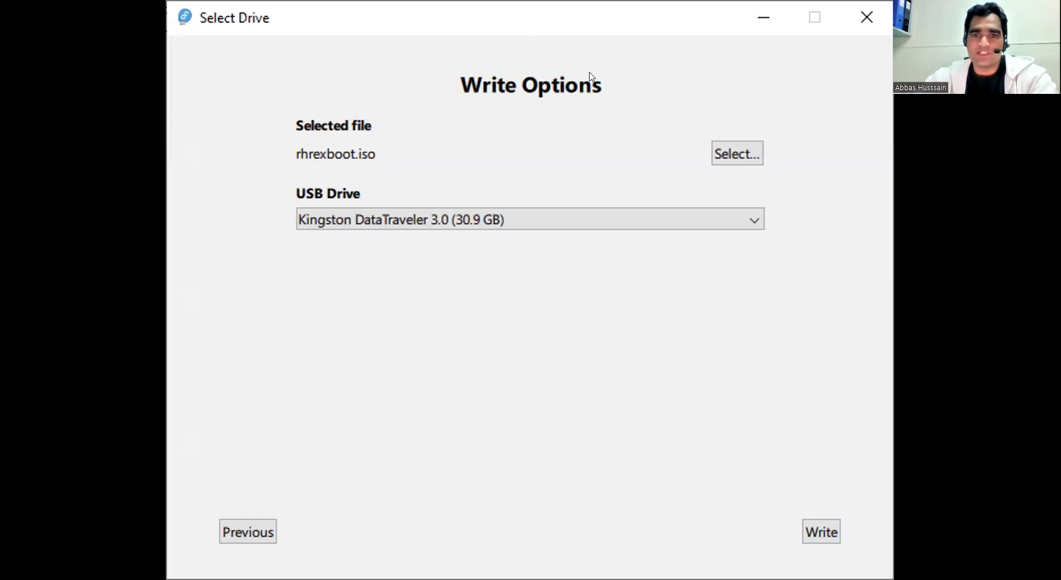
left_click(514, 24)
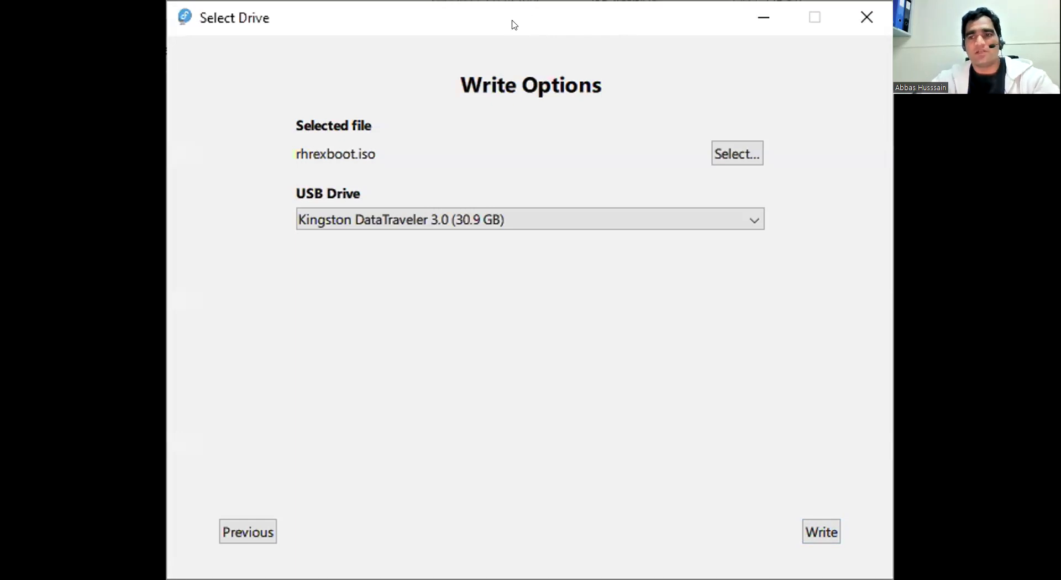